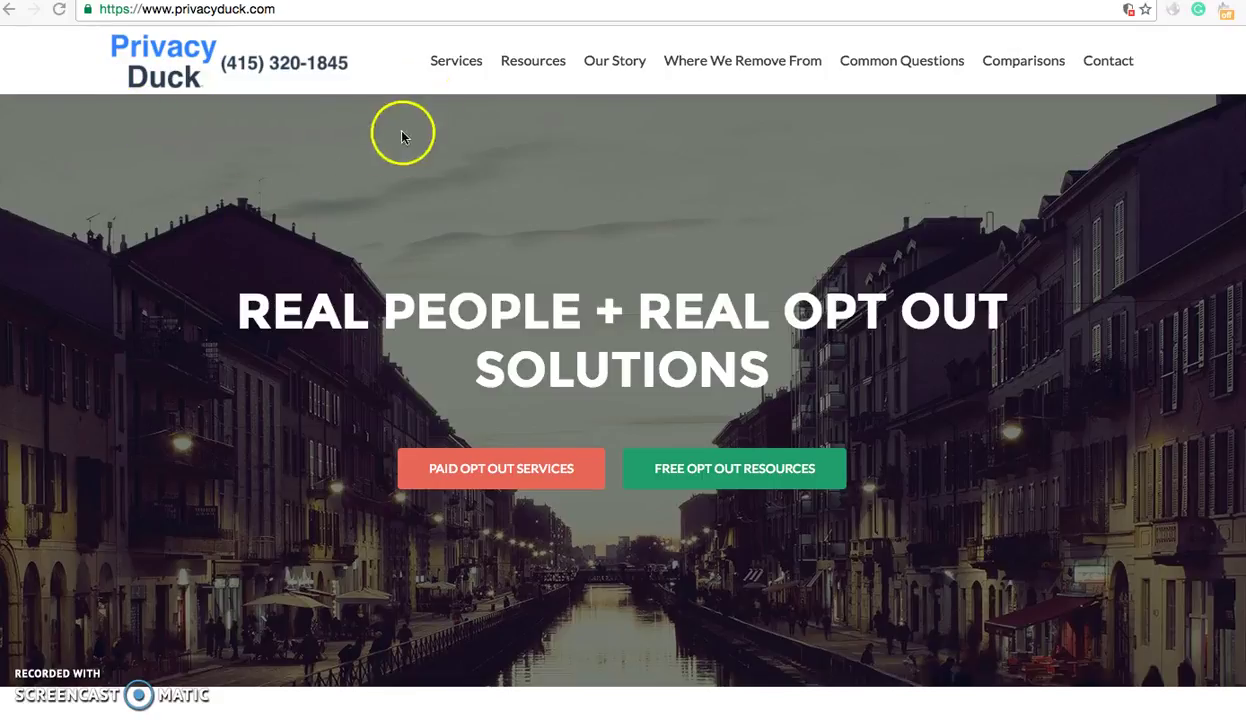
- Open PrivacyDuck's Where We Remove From page and highlight the Basic Privacy plan details
{"action": "left_click", "coordinate": [411, 64]}
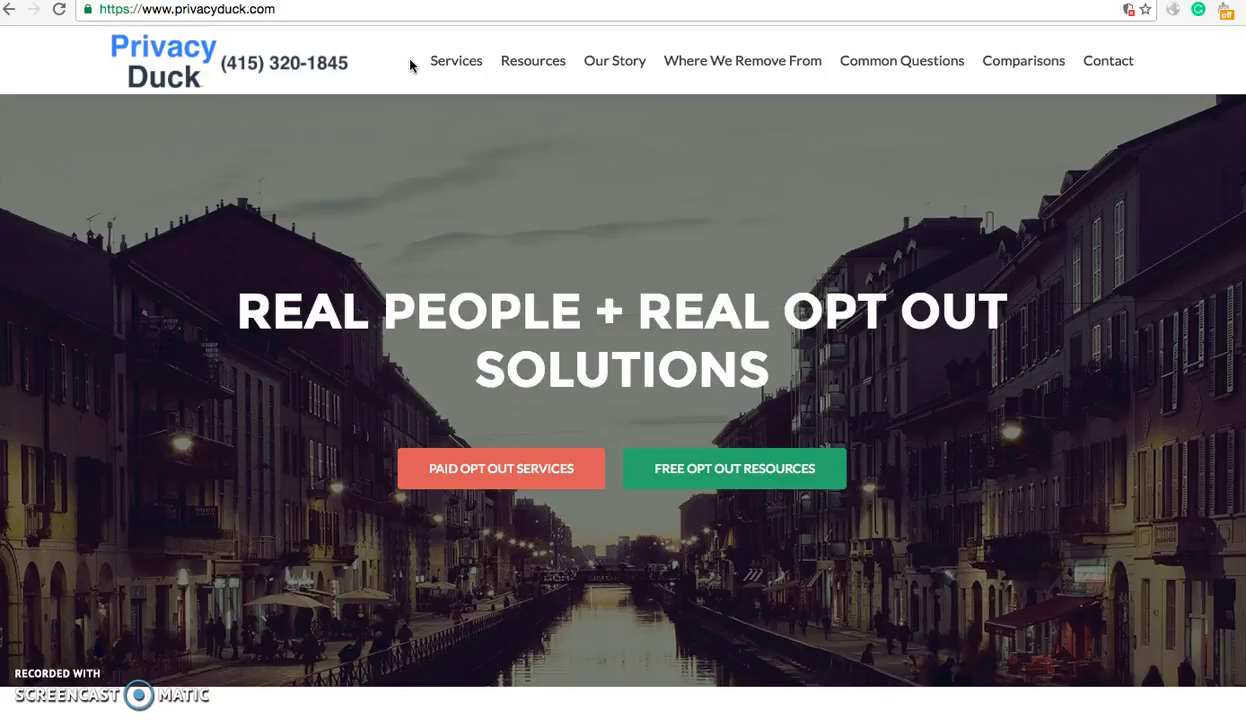
{"action": "left_click", "coordinate": [682, 62]}
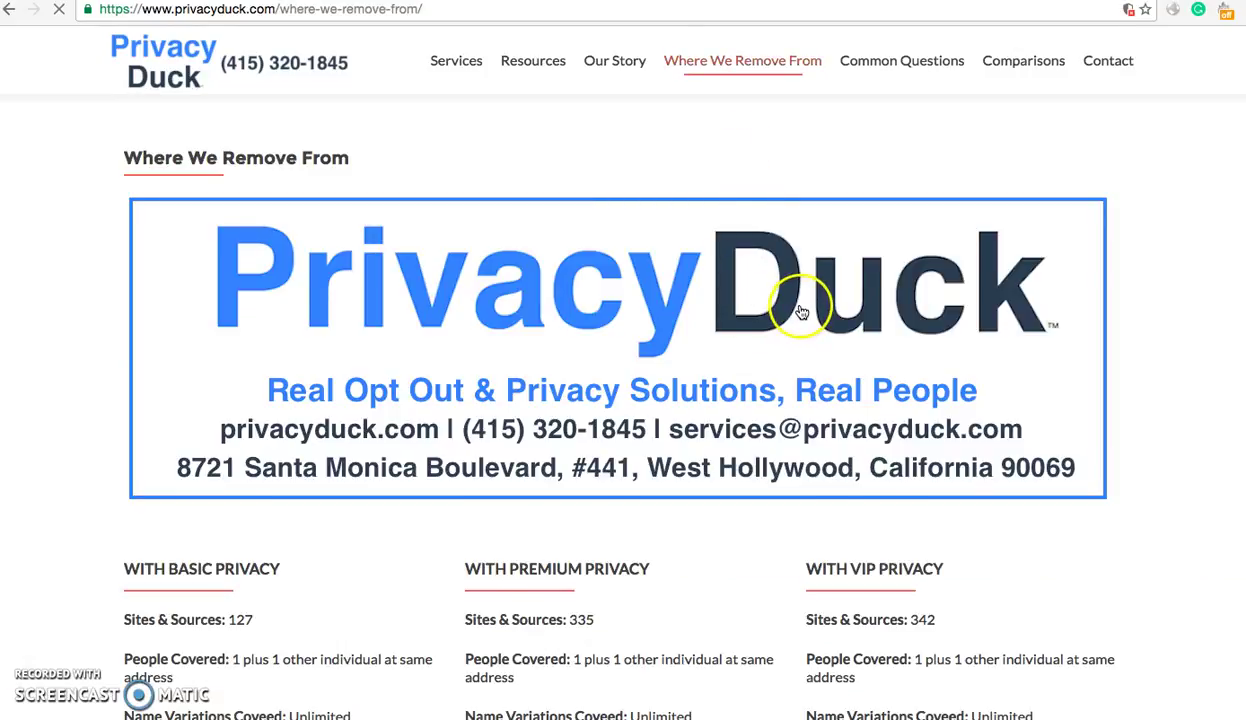
{"action": "scroll", "coordinate": [793, 318], "scroll_direction": "down", "scroll_amount": 7}
{"action": "scroll", "coordinate": [709, 278], "scroll_direction": "up", "scroll_amount": 7}
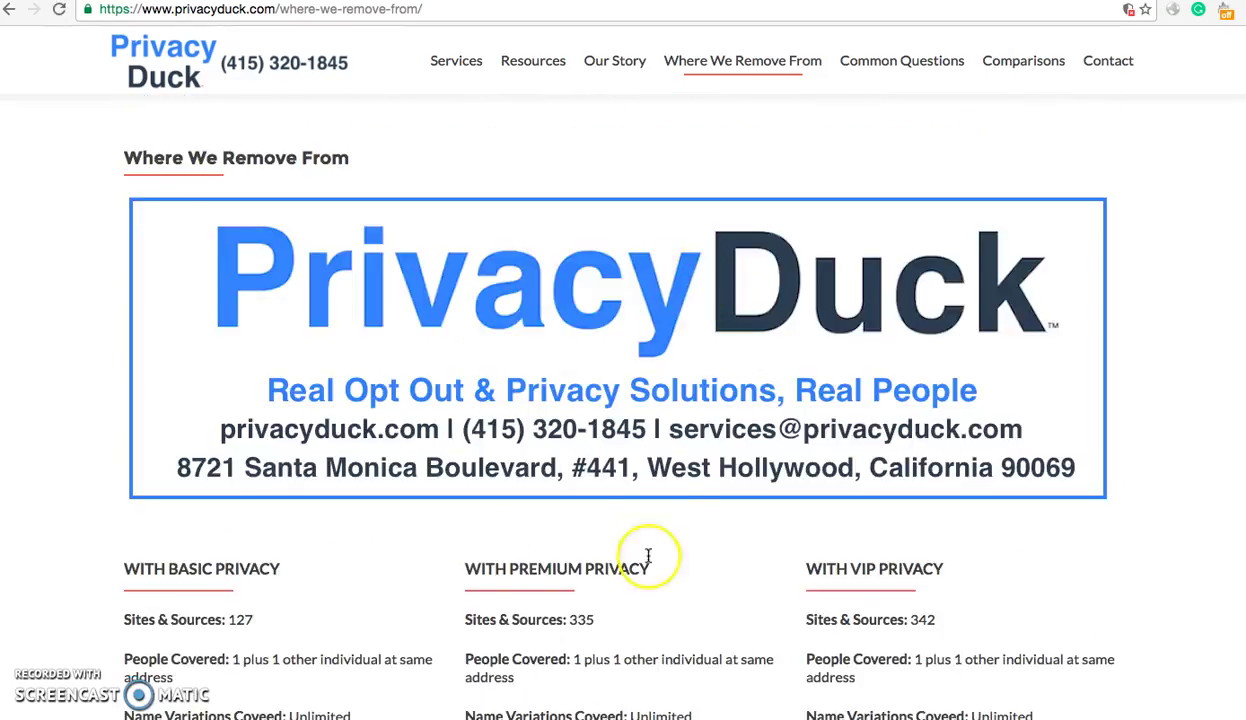
{"action": "left_click_drag", "start_coordinate": [445, 528], "coordinate": [625, 600]}
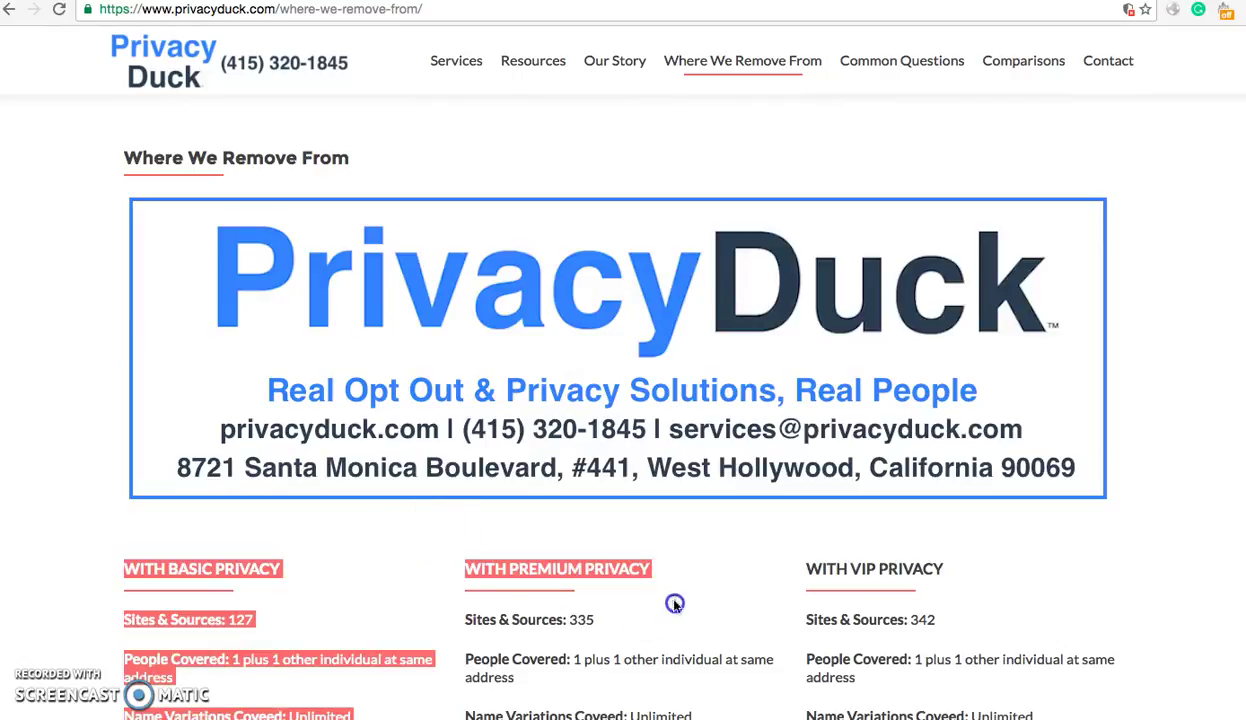
{"action": "left_click", "coordinate": [678, 555]}
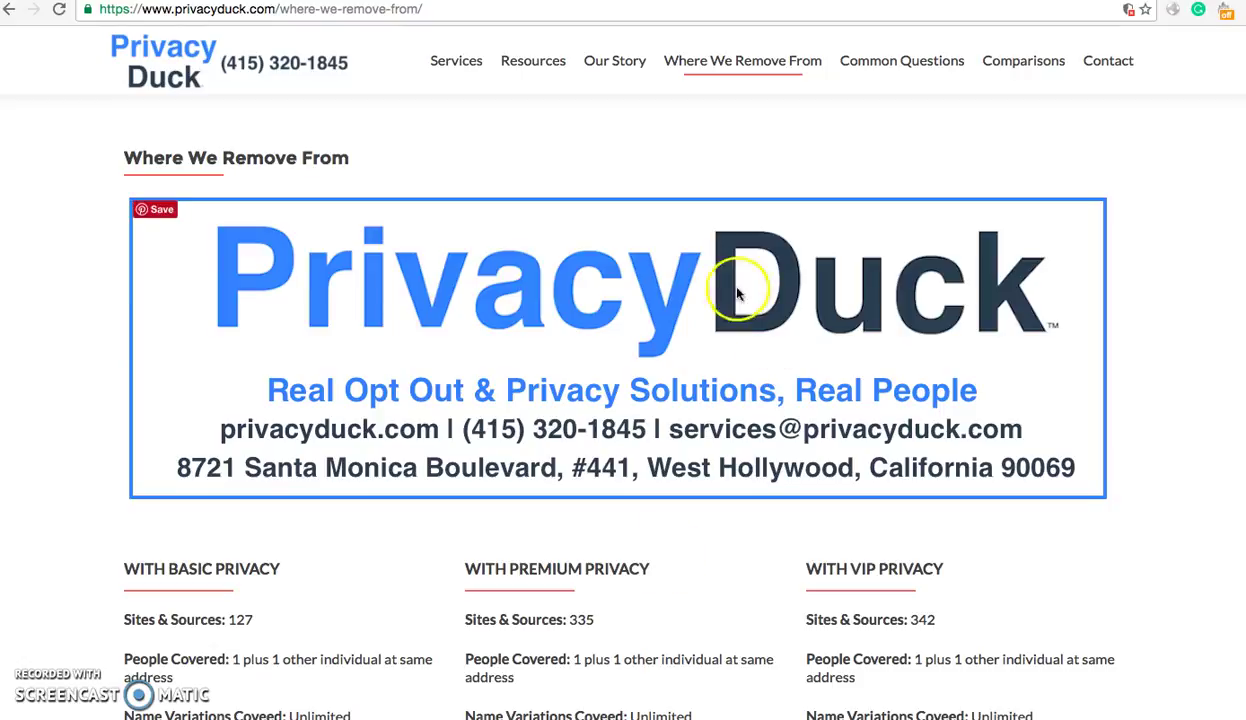
- Review the Basic, Premium and VIP plan columns covering 127, 335 and 342 sites
{"action": "left_click", "coordinate": [774, 135]}
{"action": "left_click", "coordinate": [1157, 322]}
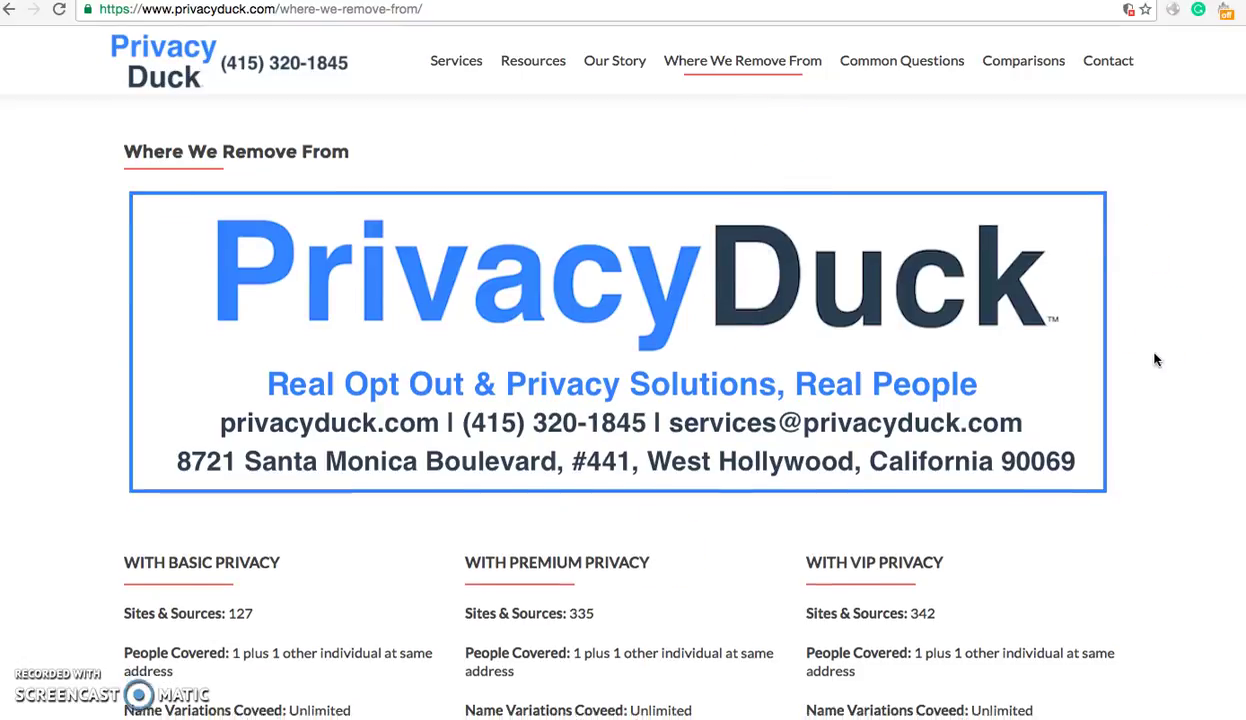
{"action": "scroll", "coordinate": [1155, 359], "scroll_direction": "down", "scroll_amount": 10}
{"action": "scroll", "coordinate": [1155, 359], "scroll_direction": "up", "scroll_amount": 10}
{"action": "left_click", "coordinate": [1008, 195]}
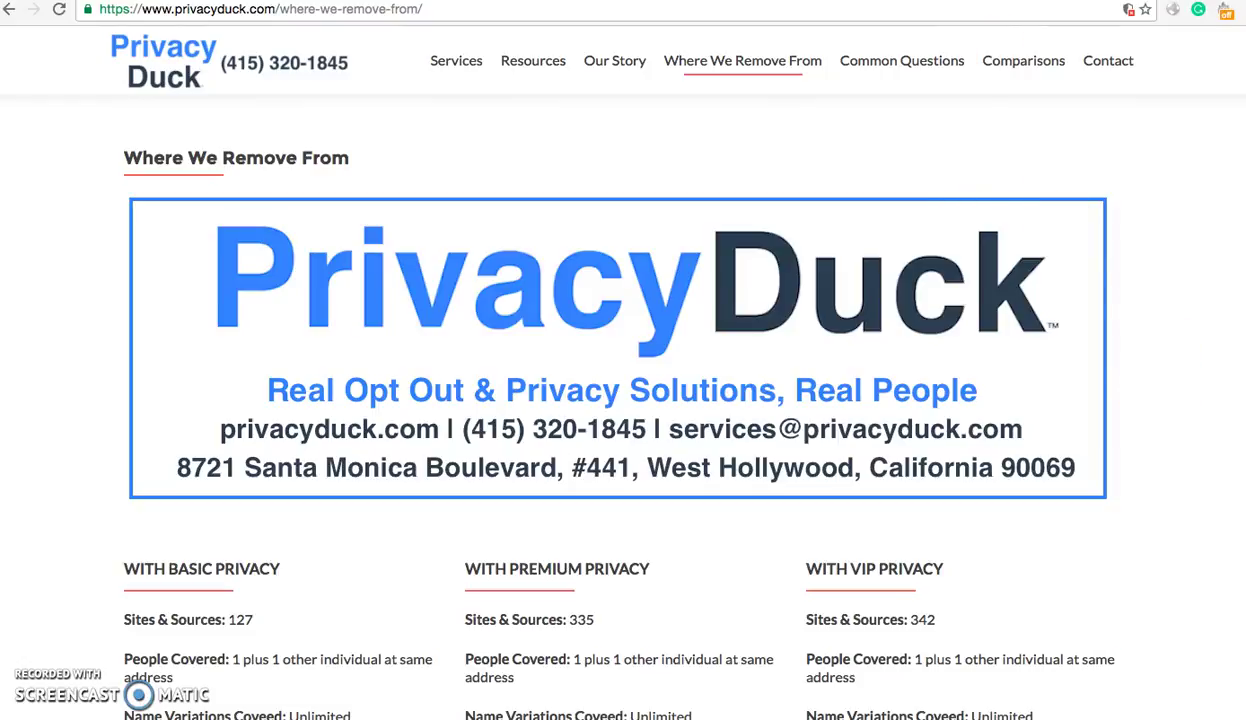
- Switch to the LocateFamily.com SMITH page 12616 tab and scroll through its entries
{"action": "key", "text": "ctrl+Tab"}
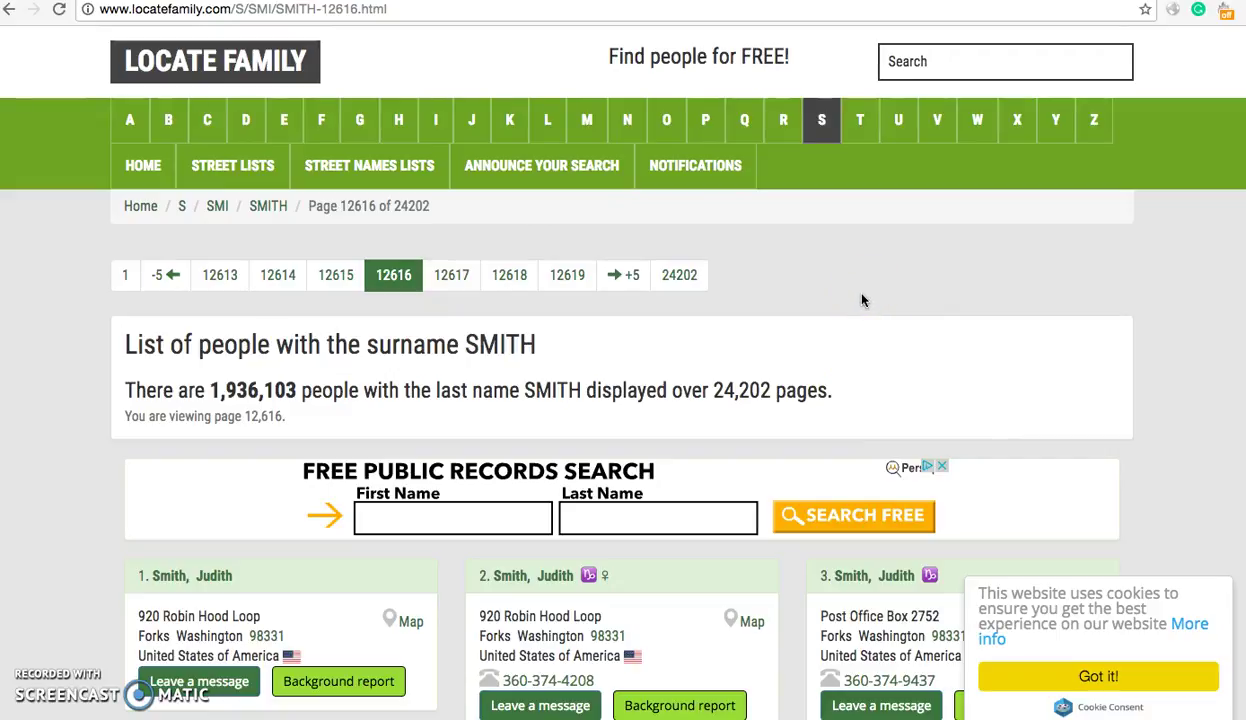
{"action": "left_click", "coordinate": [933, 286]}
{"action": "scroll", "coordinate": [933, 286], "scroll_direction": "down", "scroll_amount": 1}
{"action": "scroll", "coordinate": [933, 287], "scroll_direction": "down", "scroll_amount": 3}
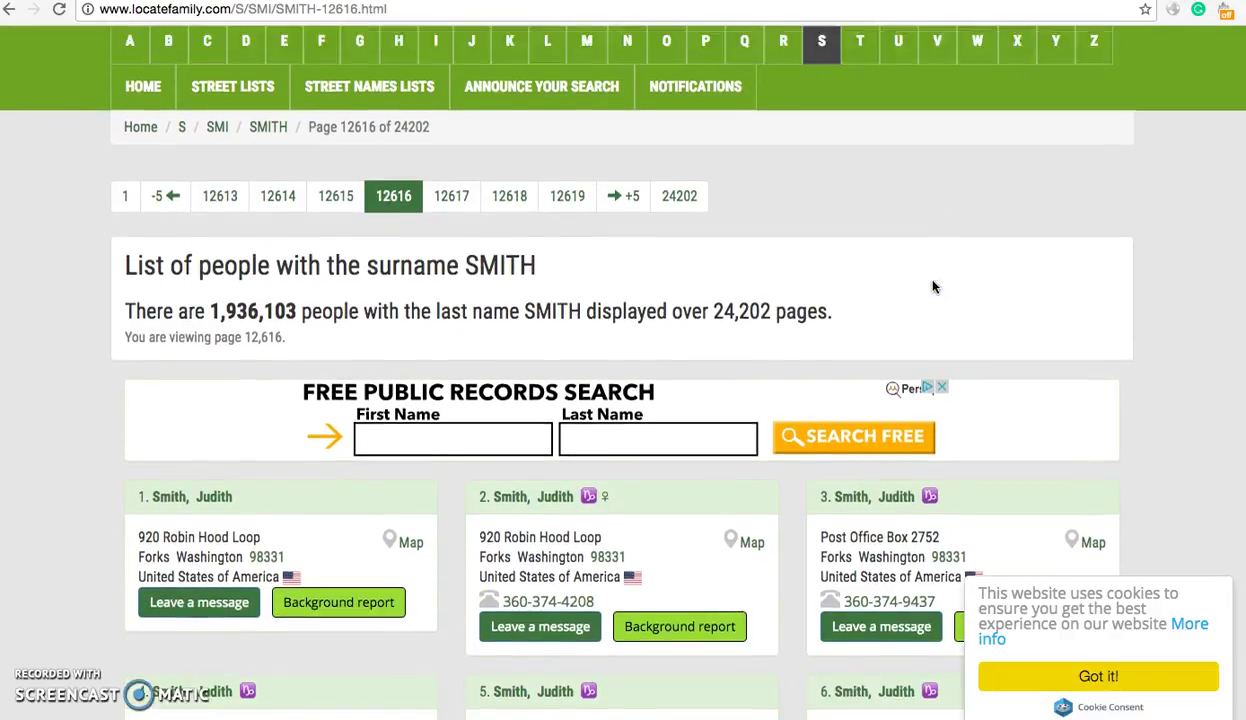
{"action": "scroll", "coordinate": [933, 287], "scroll_direction": "up", "scroll_amount": 2}
{"action": "scroll", "coordinate": [933, 288], "scroll_direction": "down", "scroll_amount": 2}
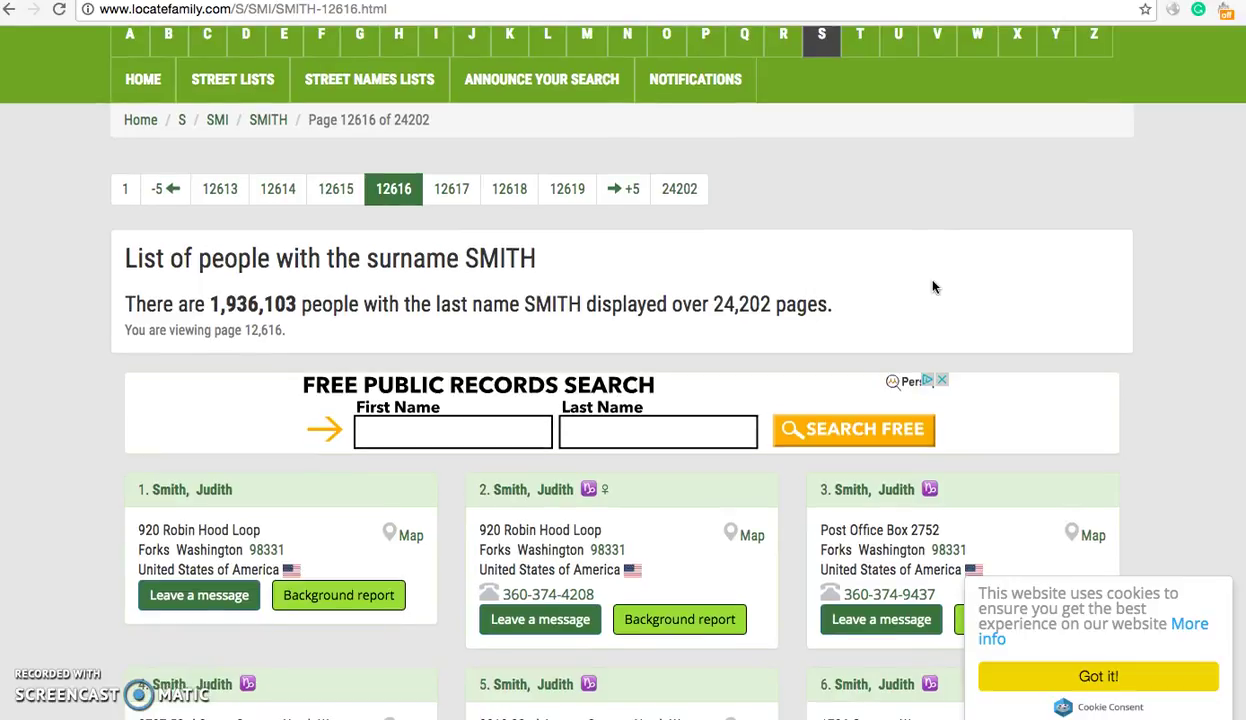
{"action": "scroll", "coordinate": [933, 287], "scroll_direction": "down", "scroll_amount": 1}
{"action": "scroll", "coordinate": [933, 287], "scroll_direction": "down", "scroll_amount": 3}
{"action": "scroll", "coordinate": [1120, 355], "scroll_direction": "down", "scroll_amount": 5}
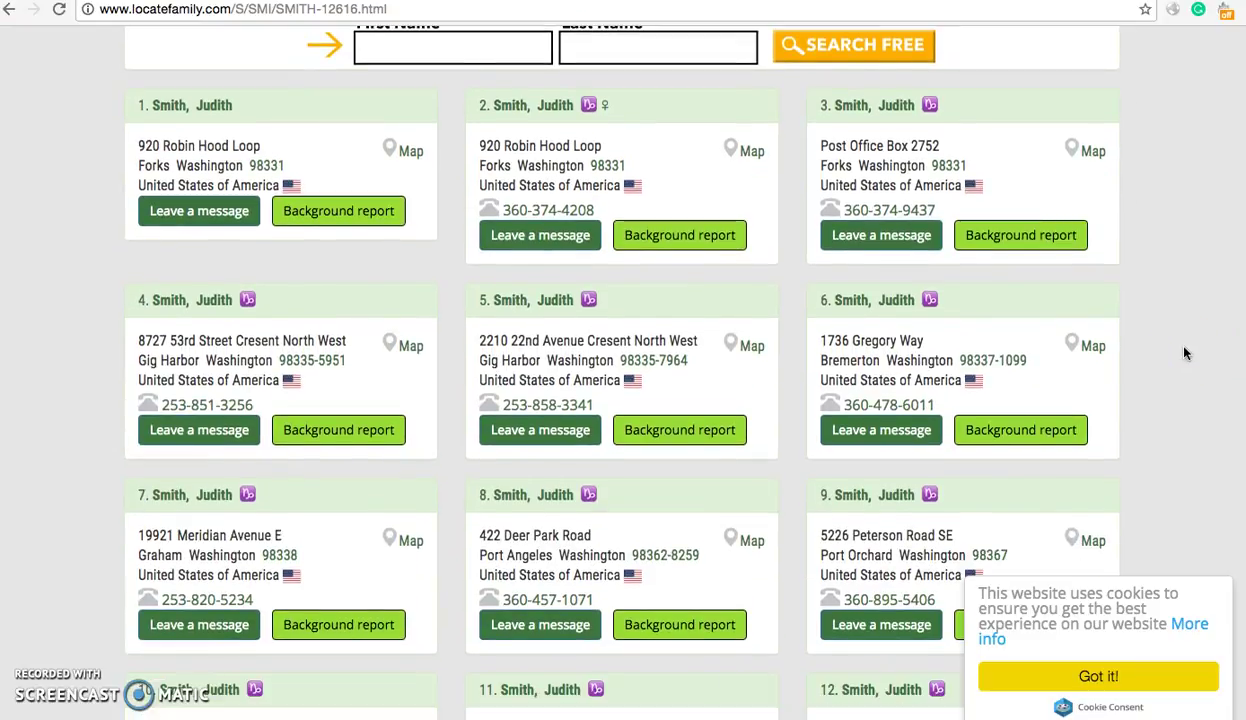
{"action": "scroll", "coordinate": [1185, 353], "scroll_direction": "up", "scroll_amount": 1}
{"action": "scroll", "coordinate": [1185, 353], "scroll_direction": "up", "scroll_amount": 1}
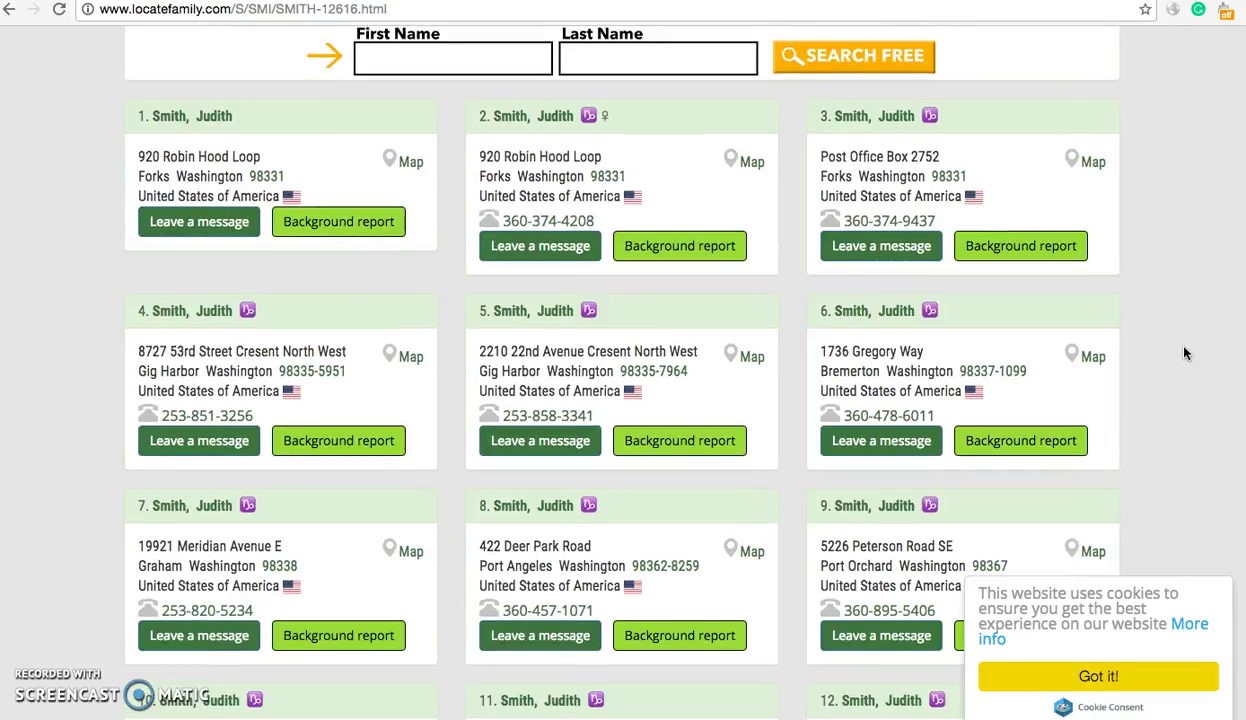
{"action": "scroll", "coordinate": [1154, 364], "scroll_direction": "up", "scroll_amount": 2}
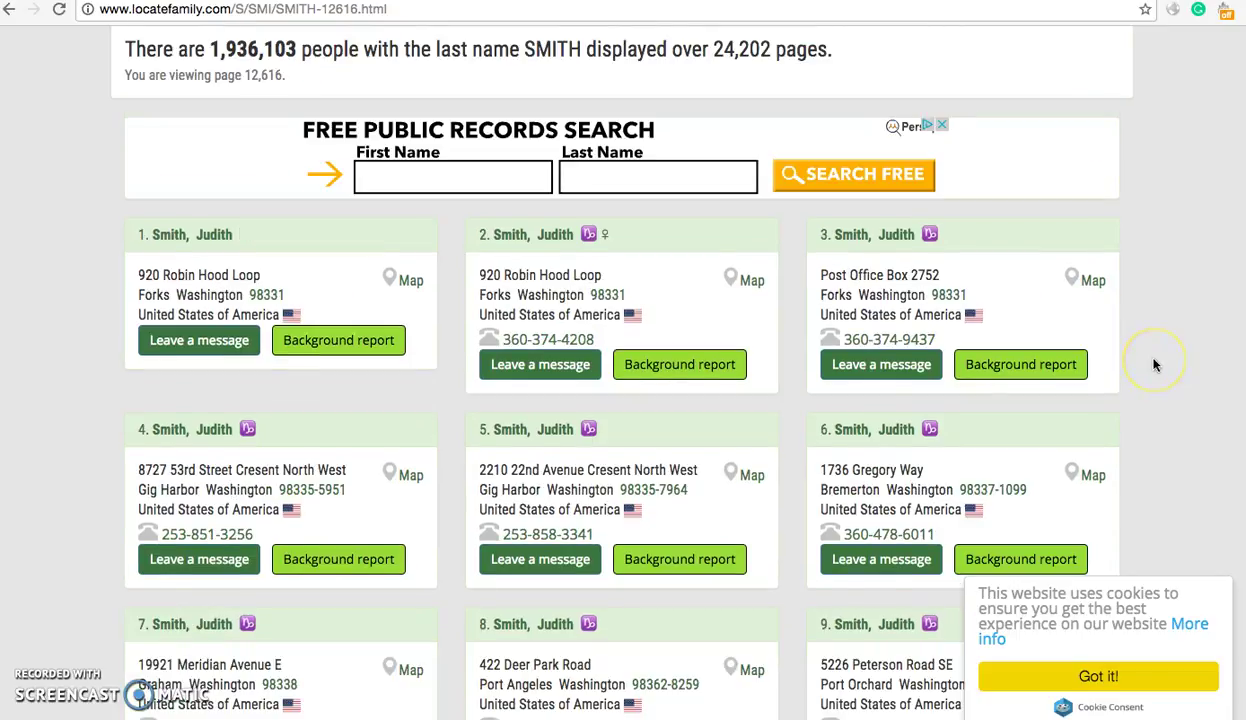
{"action": "scroll", "coordinate": [1154, 364], "scroll_direction": "down", "scroll_amount": 8}
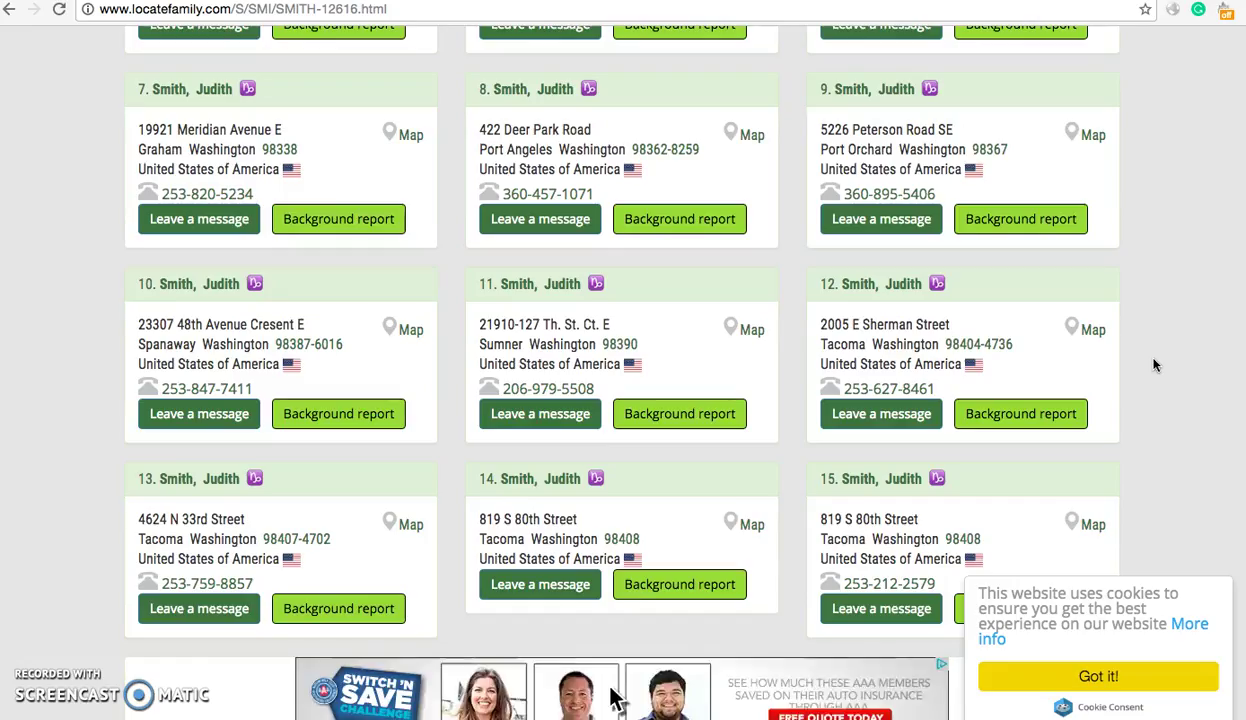
- Keep reviewing the SMITH listing, then select the page's web address
{"action": "left_click", "coordinate": [1146, 318]}
{"action": "scroll", "coordinate": [1146, 318], "scroll_direction": "up", "scroll_amount": 6}
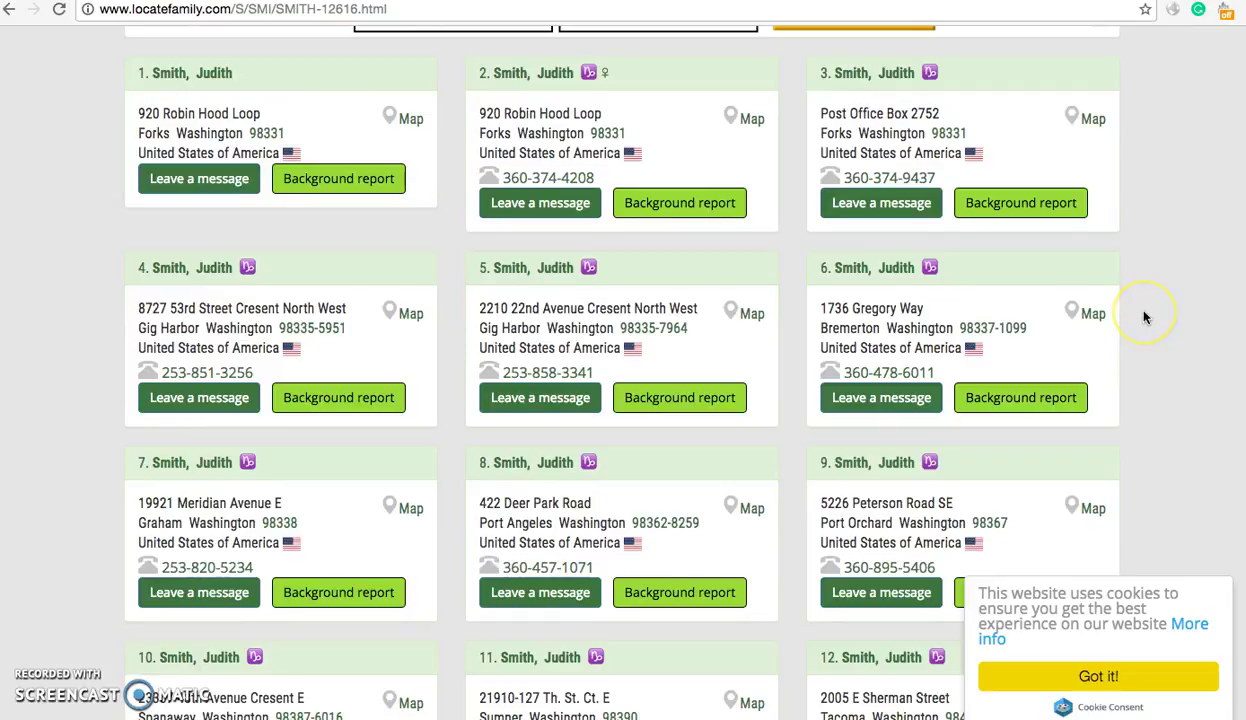
{"action": "scroll", "coordinate": [1146, 318], "scroll_direction": "down", "scroll_amount": 1}
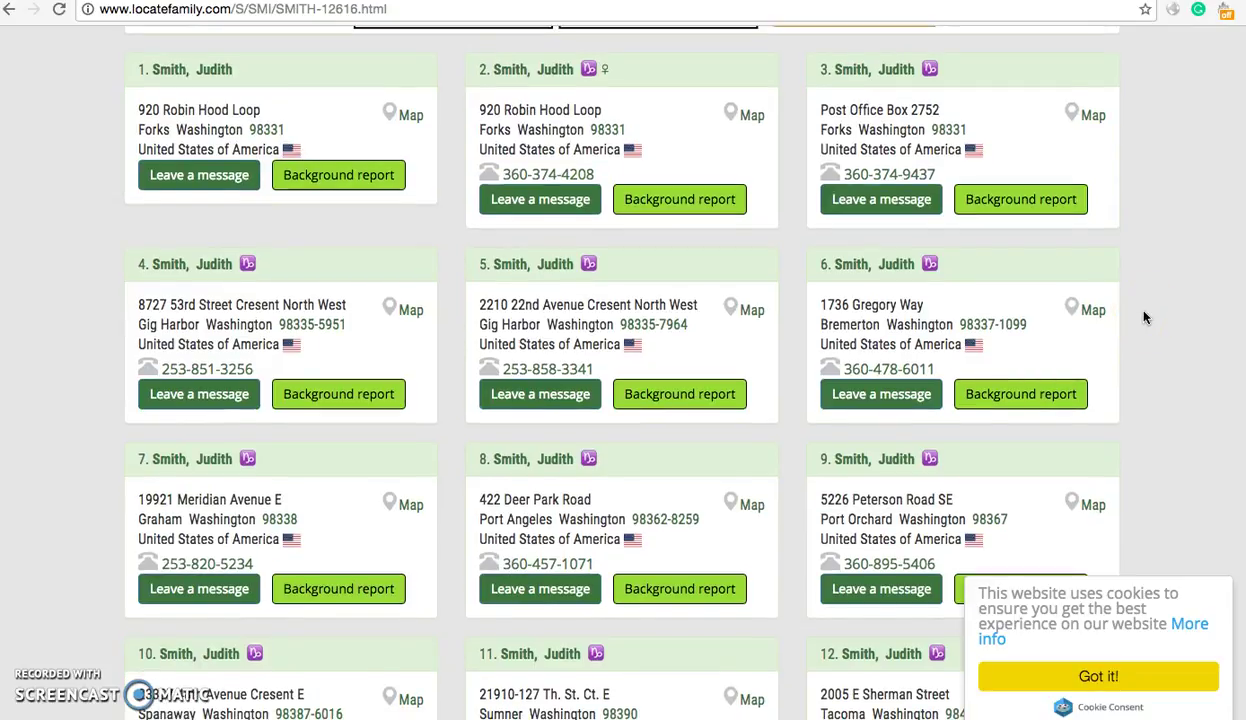
{"action": "scroll", "coordinate": [1146, 318], "scroll_direction": "down", "scroll_amount": 1}
{"action": "scroll", "coordinate": [1146, 318], "scroll_direction": "up", "scroll_amount": 2}
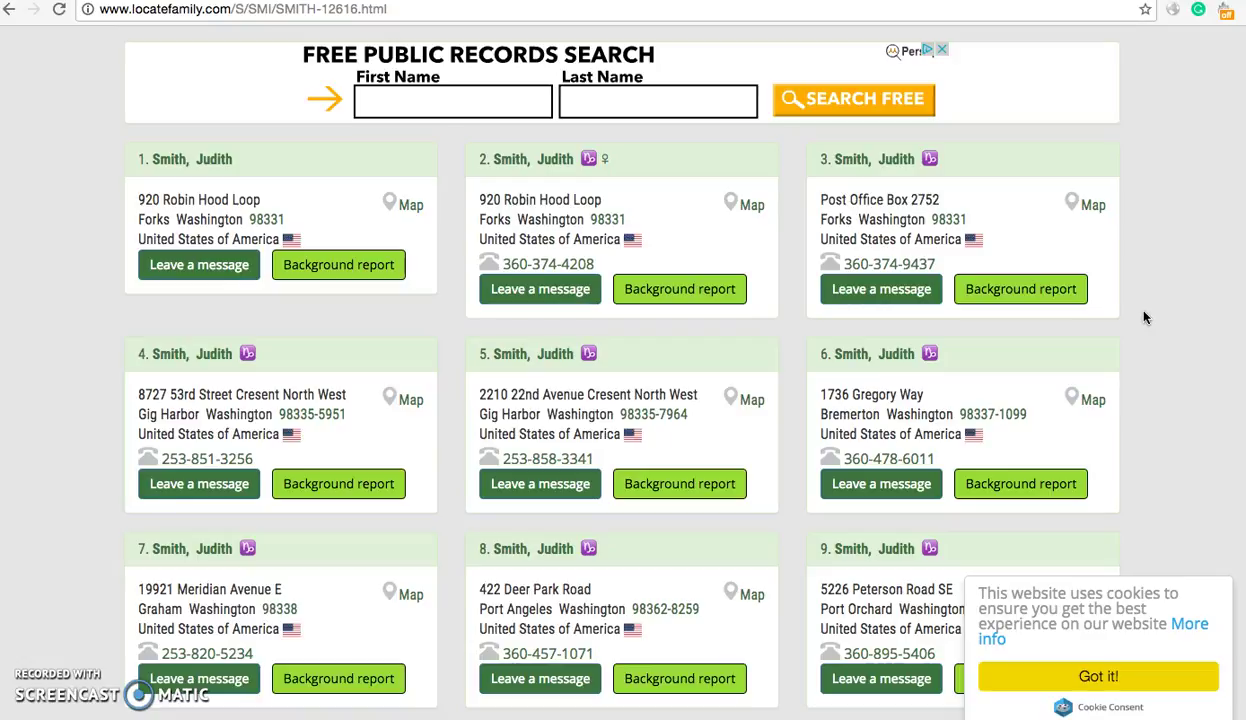
{"action": "scroll", "coordinate": [1146, 318], "scroll_direction": "up", "scroll_amount": 2}
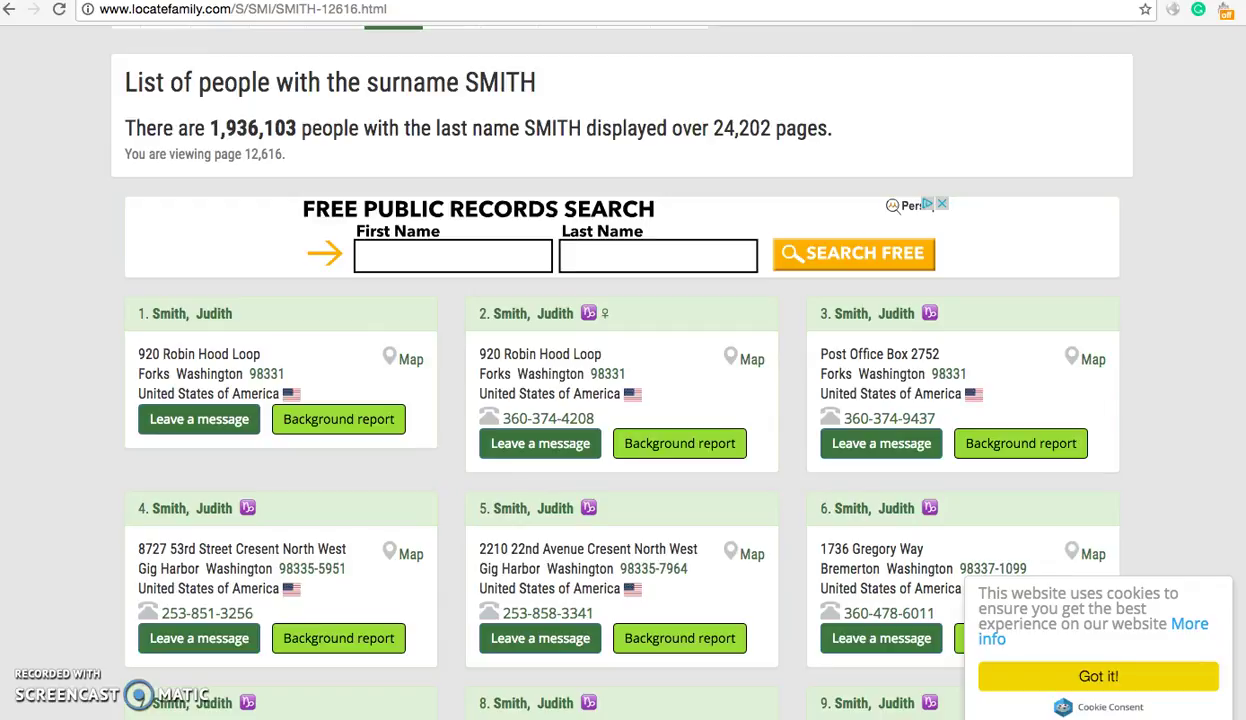
{"action": "left_click", "coordinate": [225, 9]}
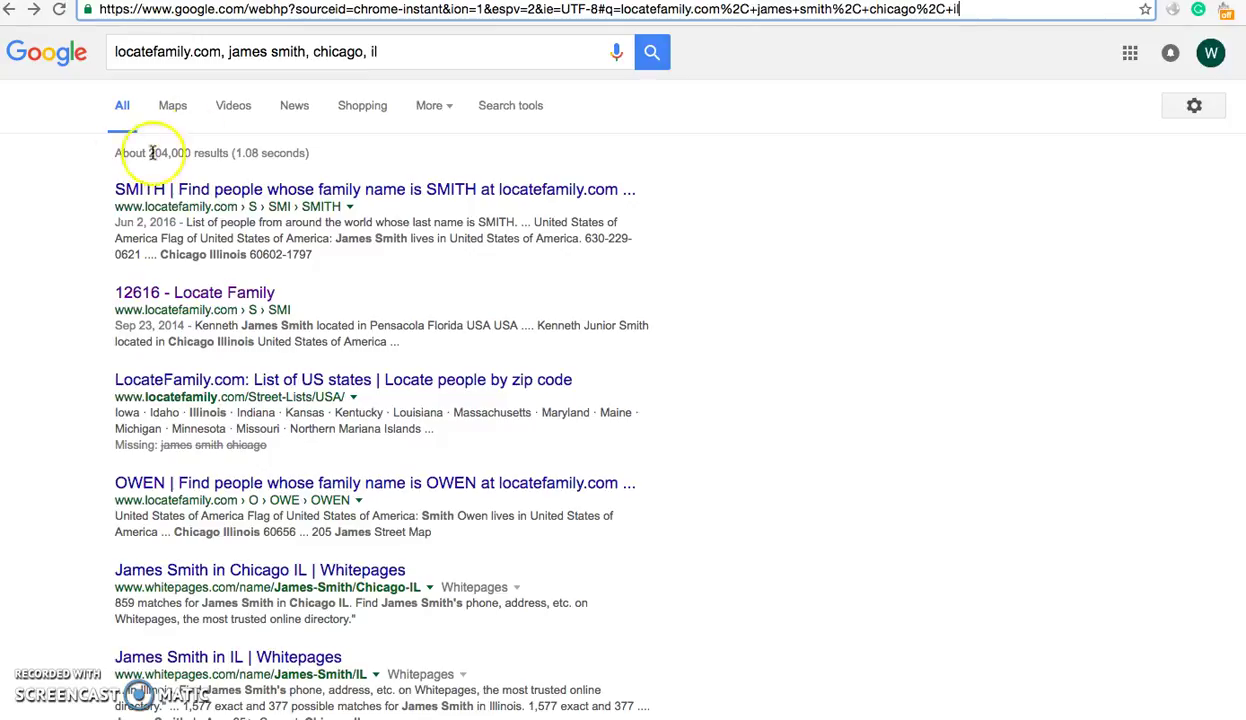
- Select the Google search query, then open the '12616 - Locate Family' result
{"action": "left_click", "coordinate": [410, 51]}
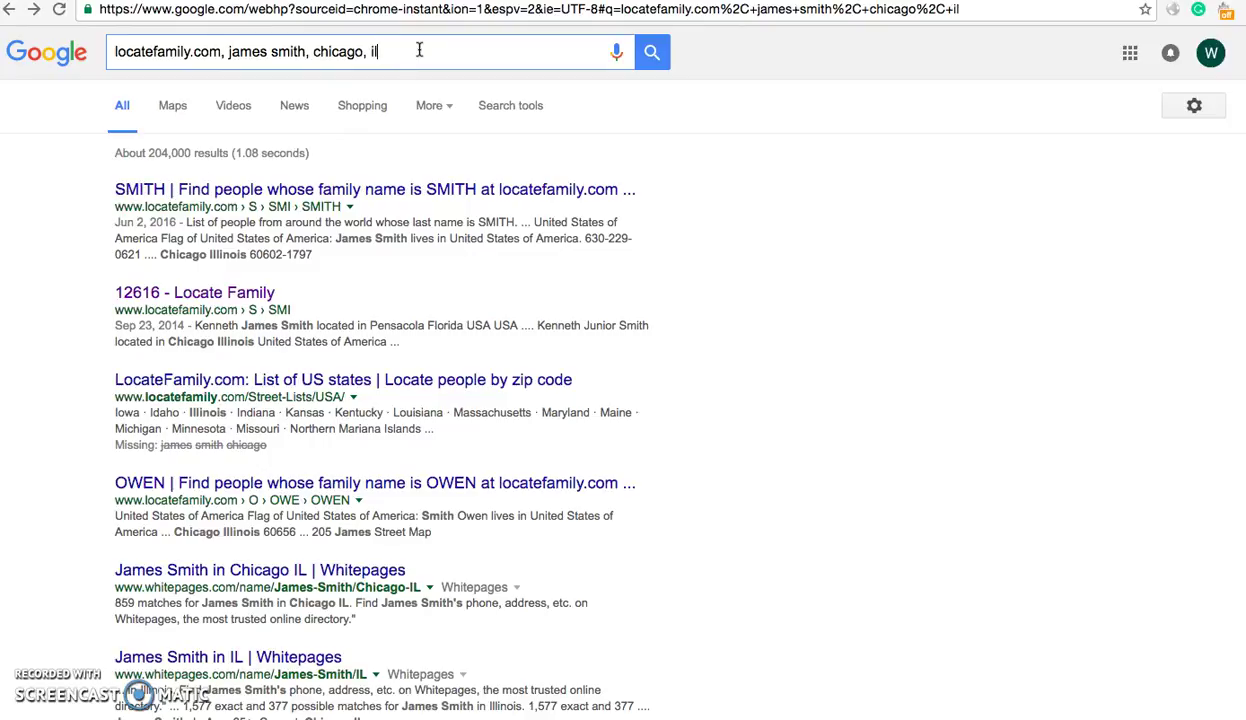
{"action": "left_click", "coordinate": [220, 296]}
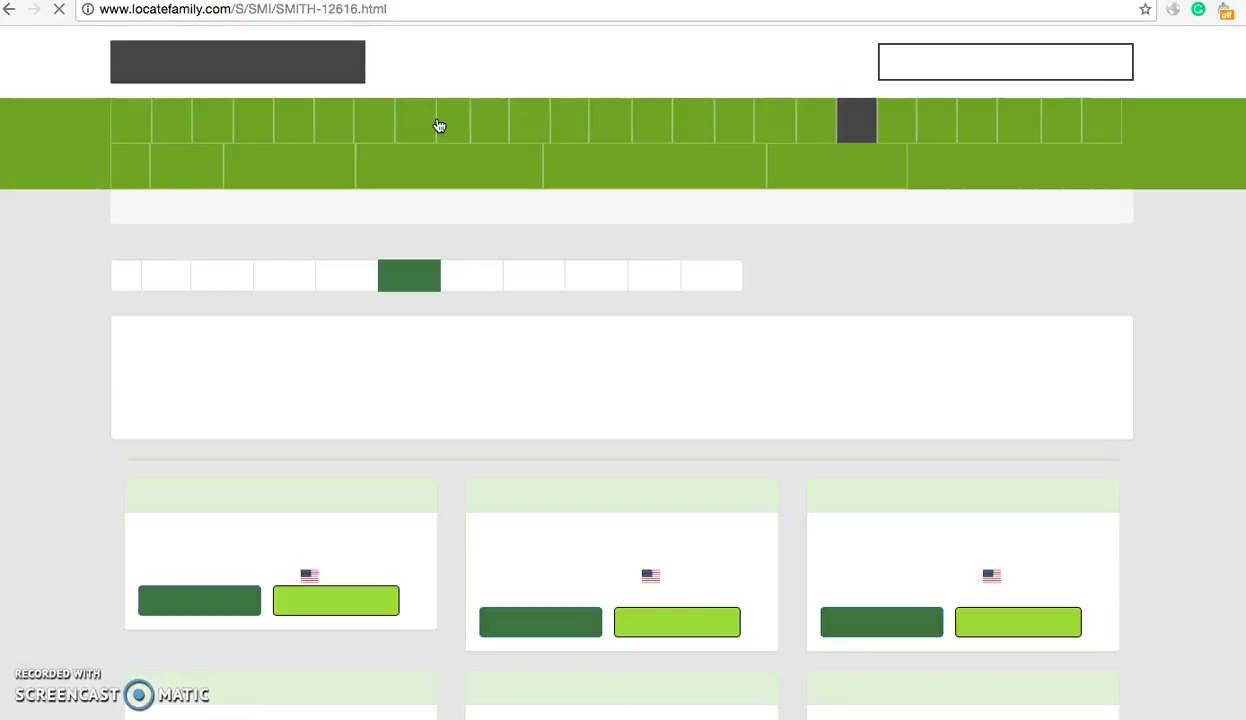
- Scroll through SMITH listing page 12616, select its address, and open the first listing's link
{"action": "left_click", "coordinate": [138, 244]}
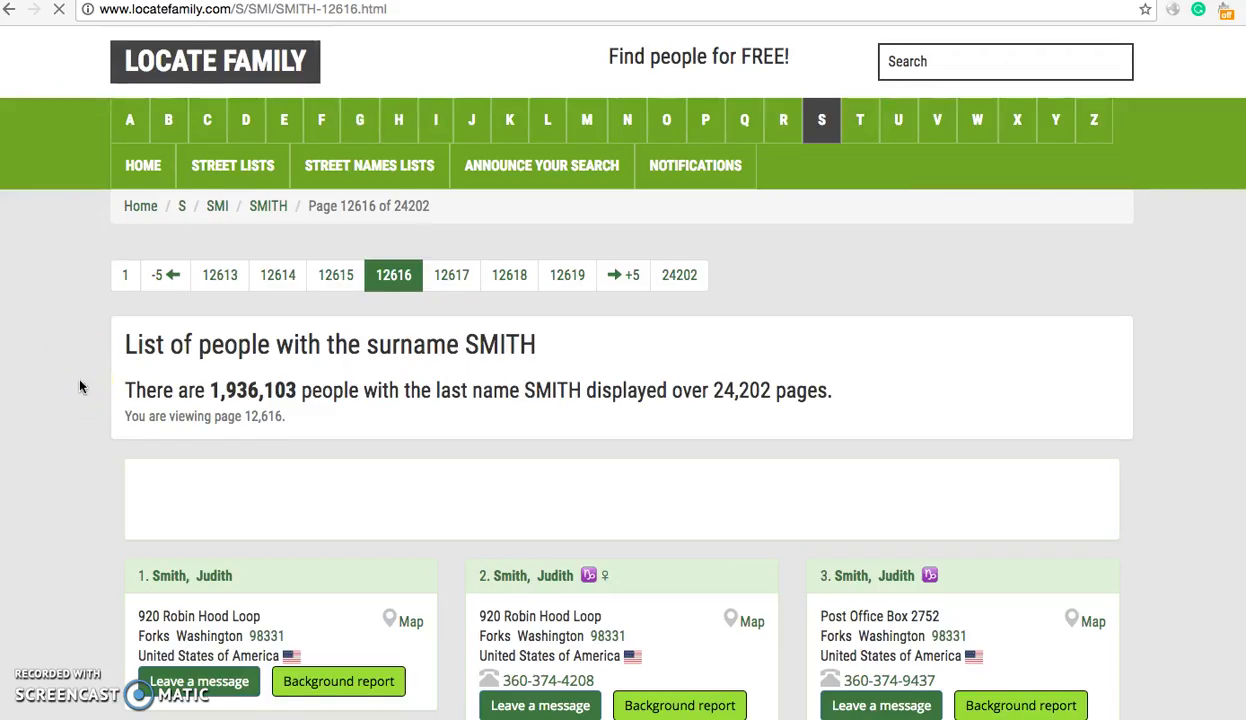
{"action": "scroll", "coordinate": [81, 386], "scroll_direction": "down", "scroll_amount": 2}
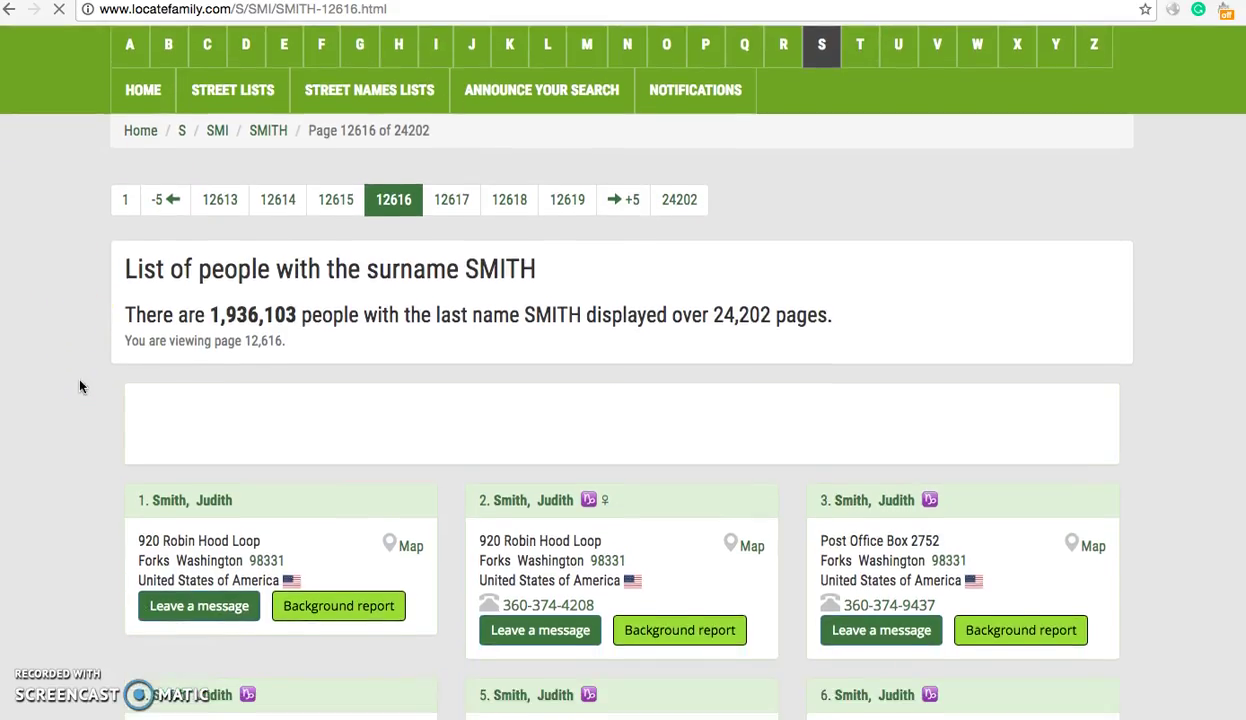
{"action": "scroll", "coordinate": [81, 386], "scroll_direction": "up", "scroll_amount": 2}
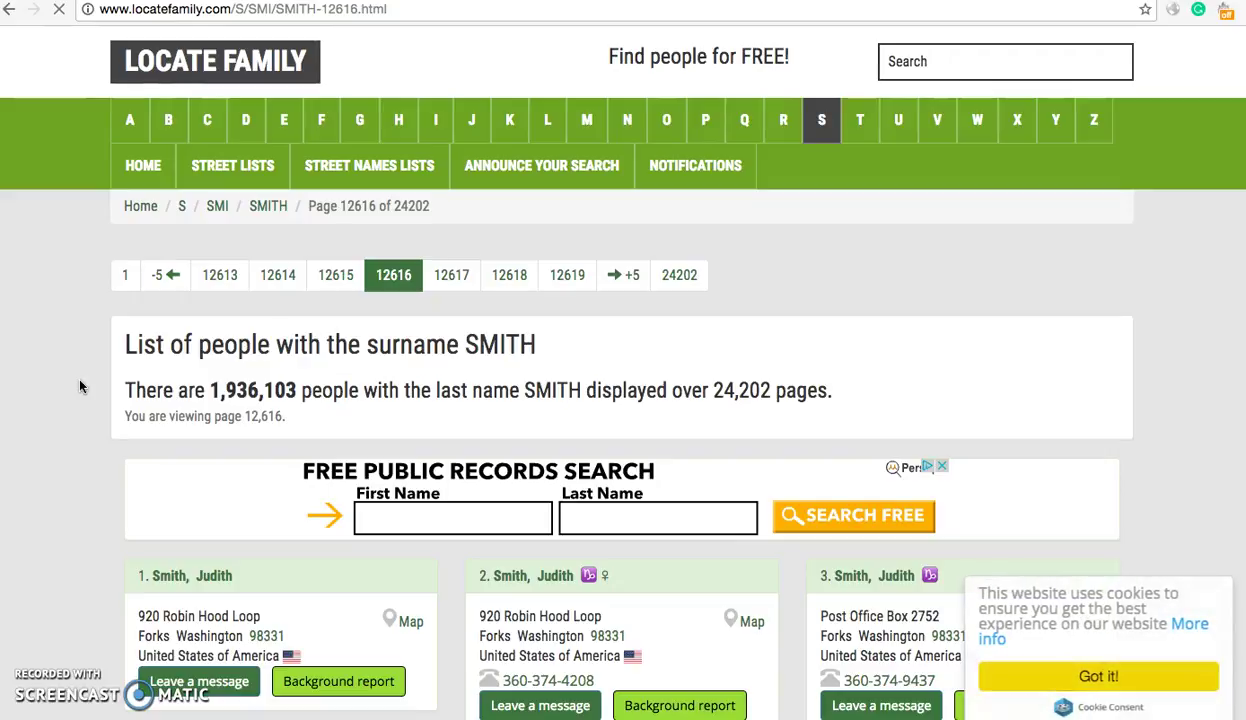
{"action": "scroll", "coordinate": [81, 386], "scroll_direction": "down", "scroll_amount": 3}
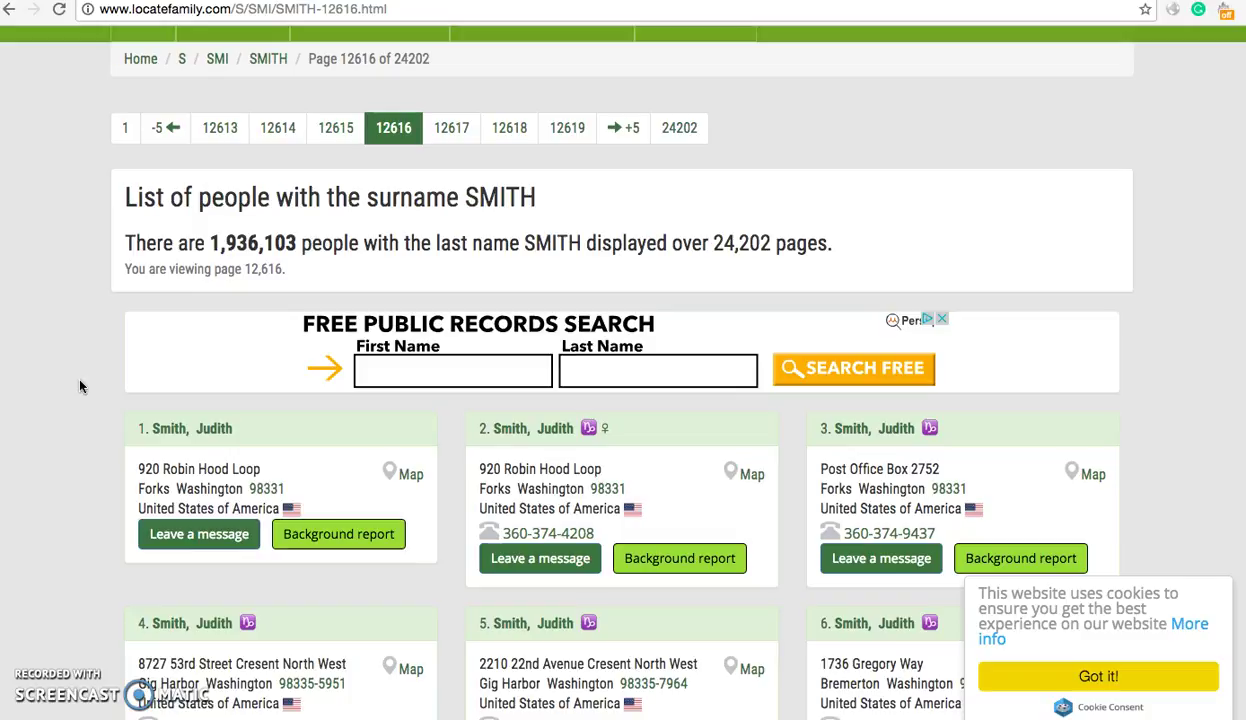
{"action": "left_click", "coordinate": [173, 8]}
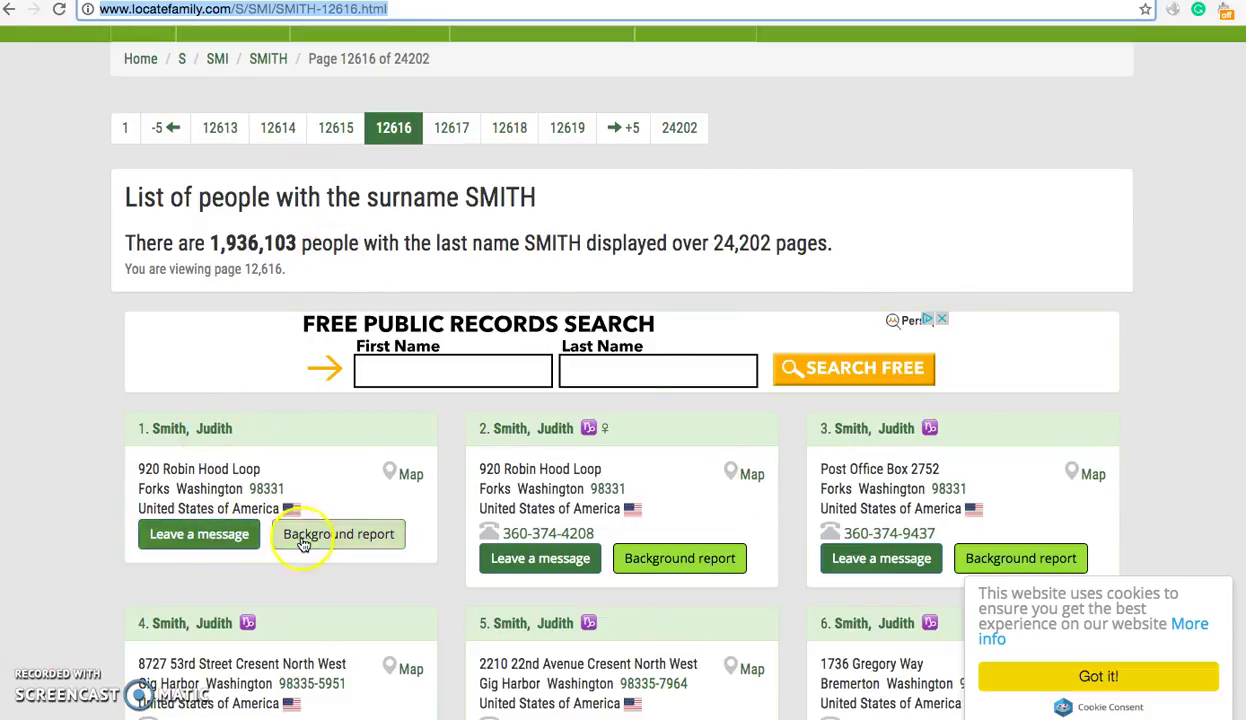
{"action": "left_click", "coordinate": [303, 543]}
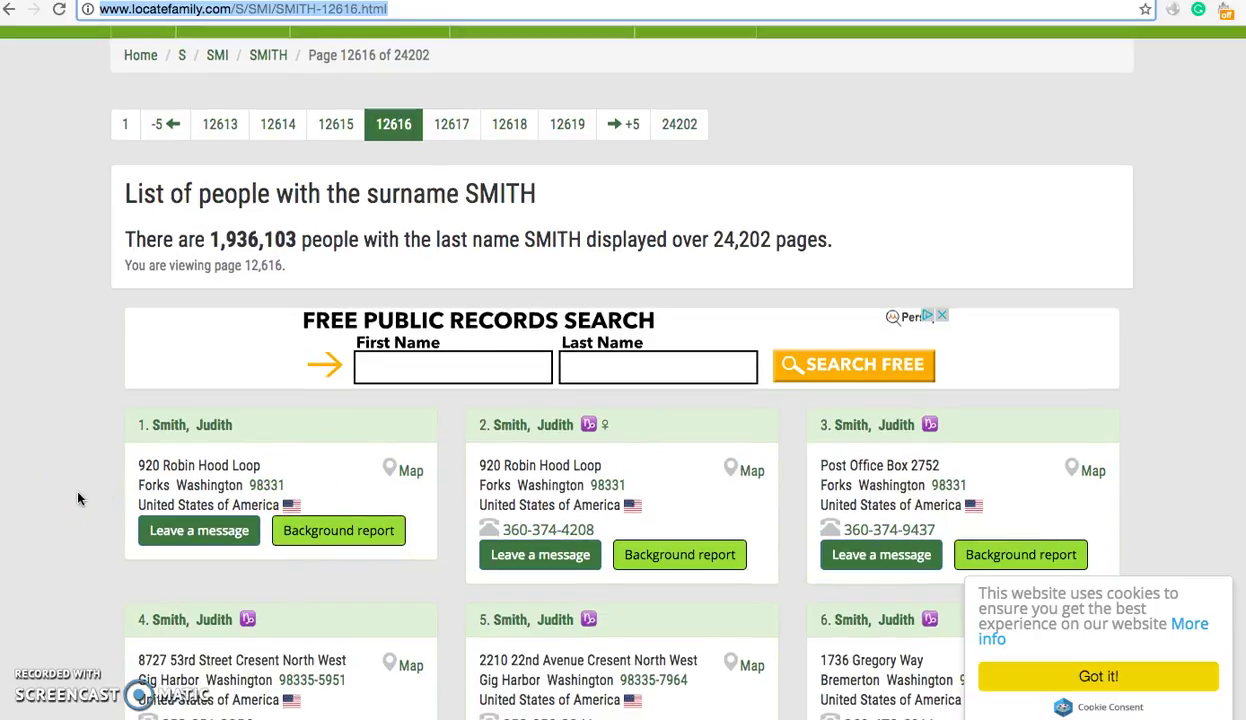
{"action": "scroll", "coordinate": [78, 498], "scroll_direction": "up", "scroll_amount": 1}
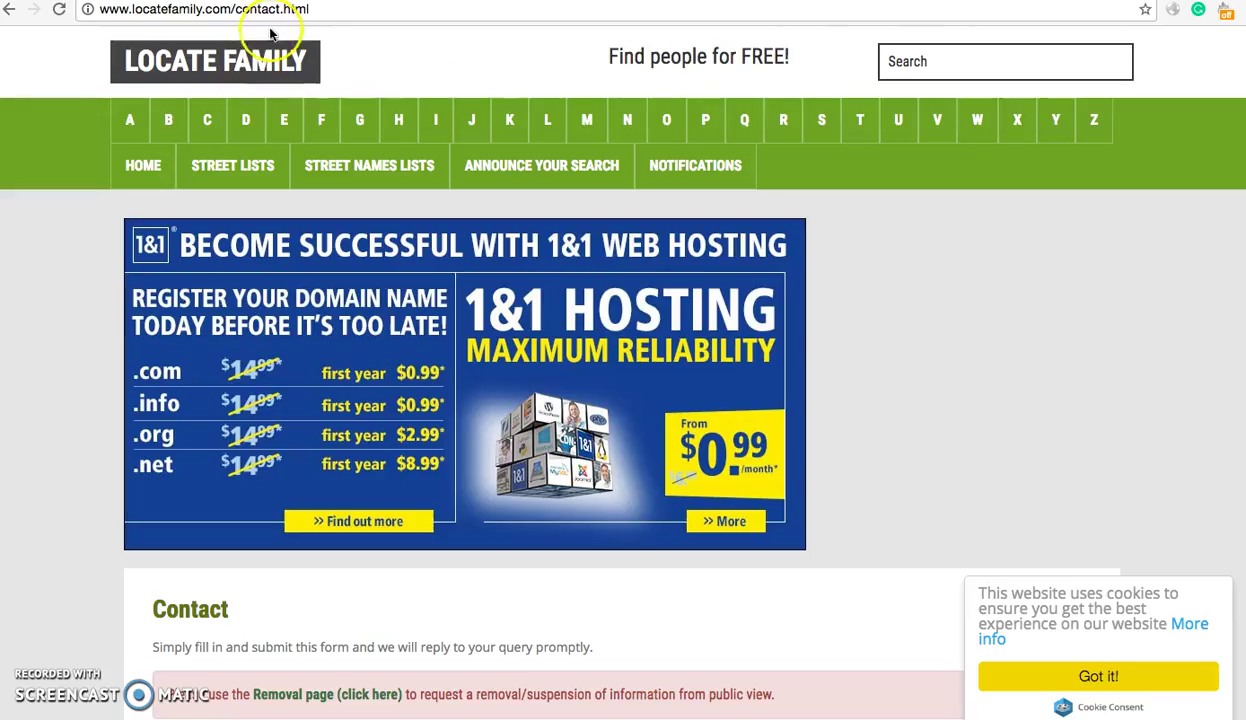
- Go to the LocateFamily contact page and follow its notice link to the Removal page
{"action": "left_click", "coordinate": [283, 9]}
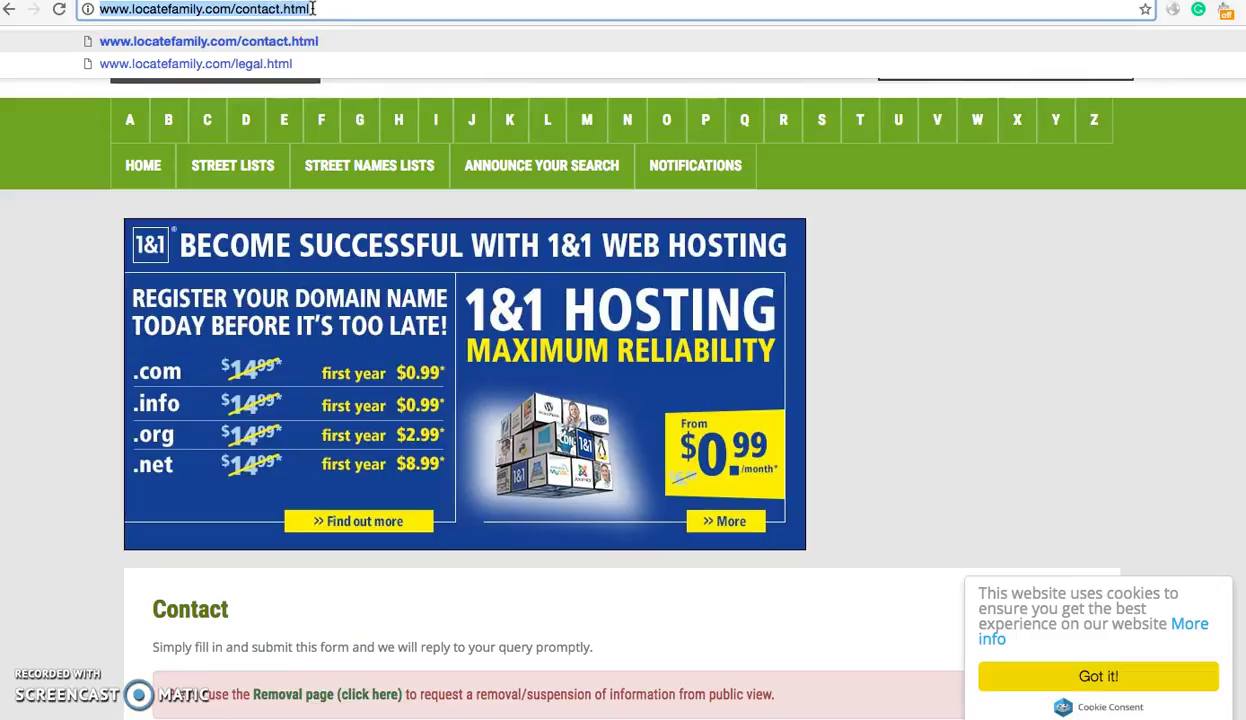
{"action": "scroll", "coordinate": [103, 362], "scroll_direction": "down", "scroll_amount": 1}
{"action": "scroll", "coordinate": [103, 359], "scroll_direction": "down", "scroll_amount": 3}
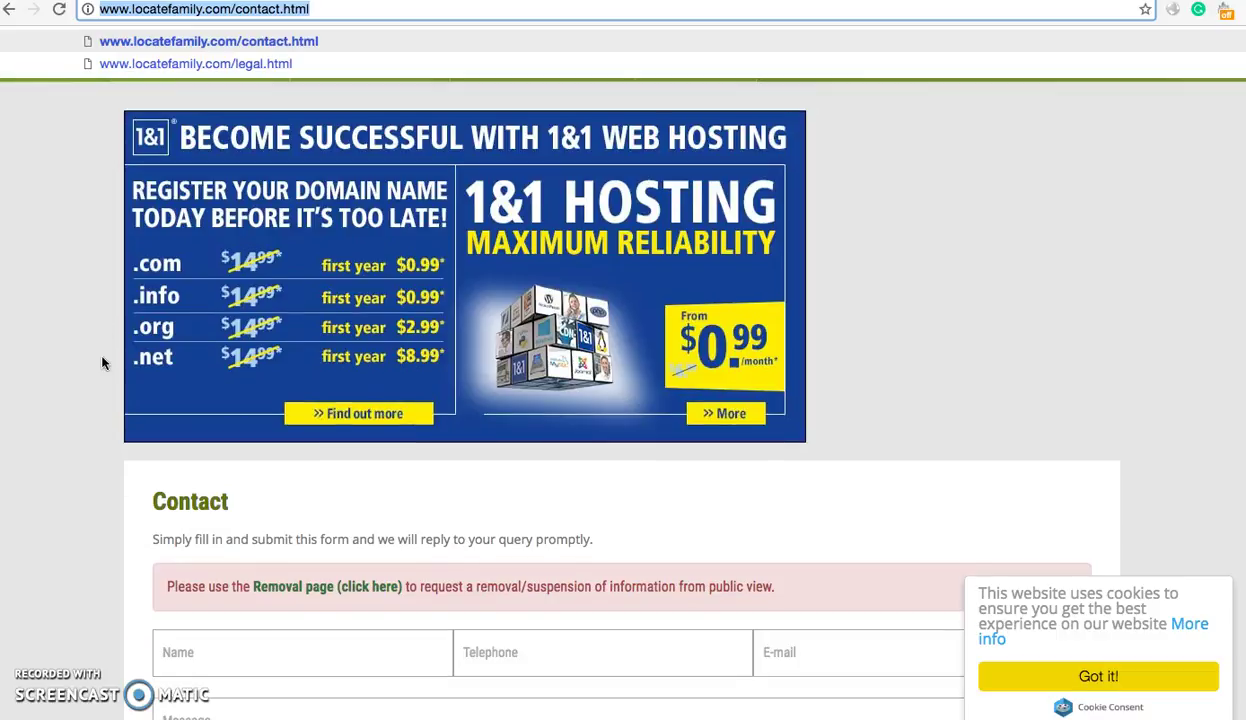
{"action": "left_click", "coordinate": [349, 590]}
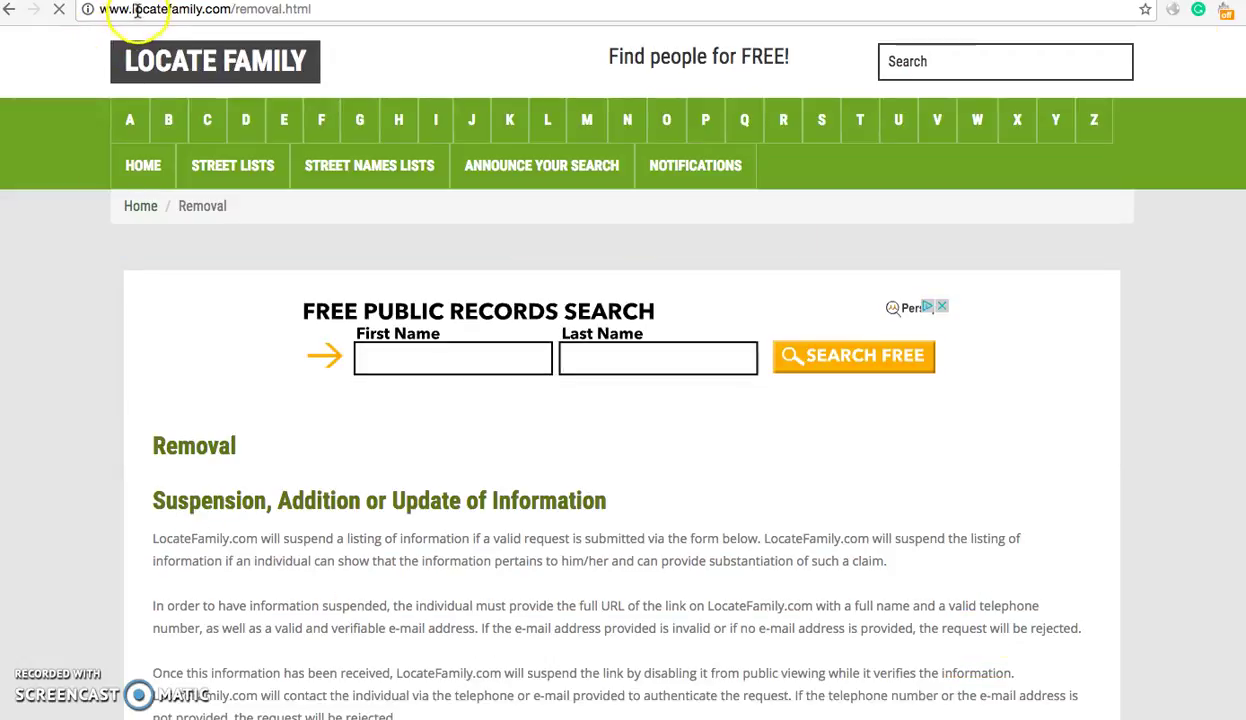
{"action": "left_click", "coordinate": [137, 10]}
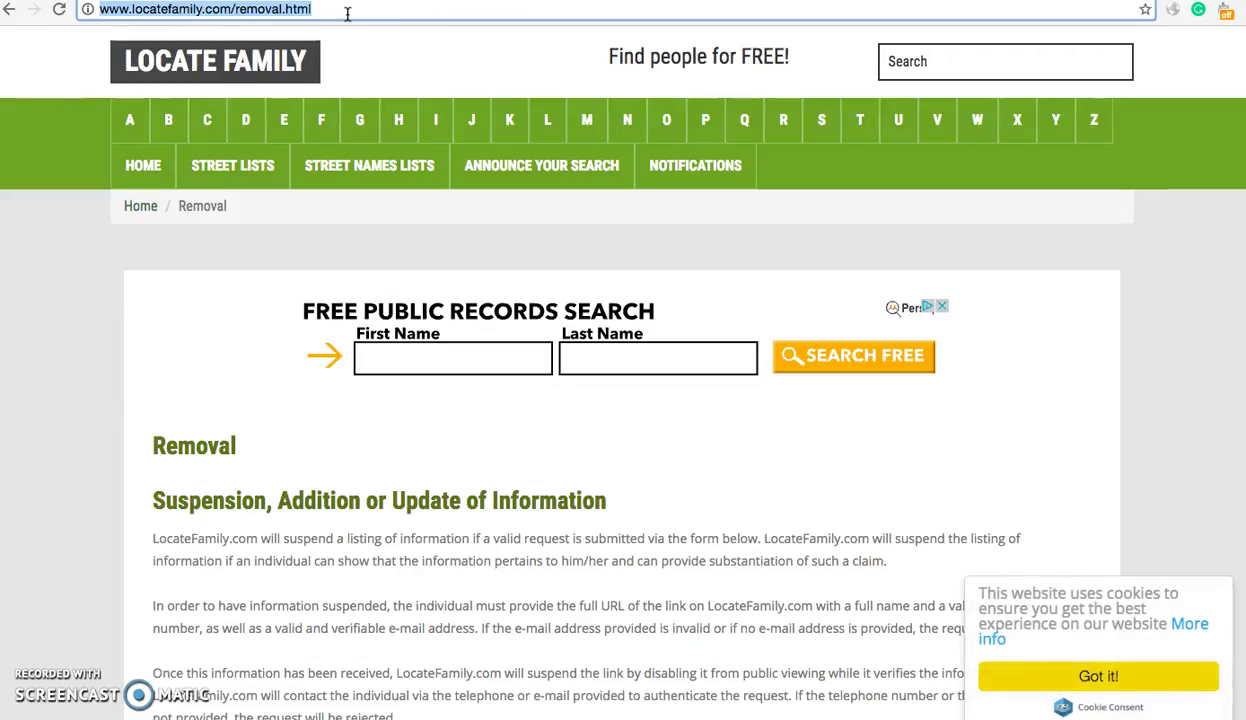
{"action": "left_click", "coordinate": [347, 11]}
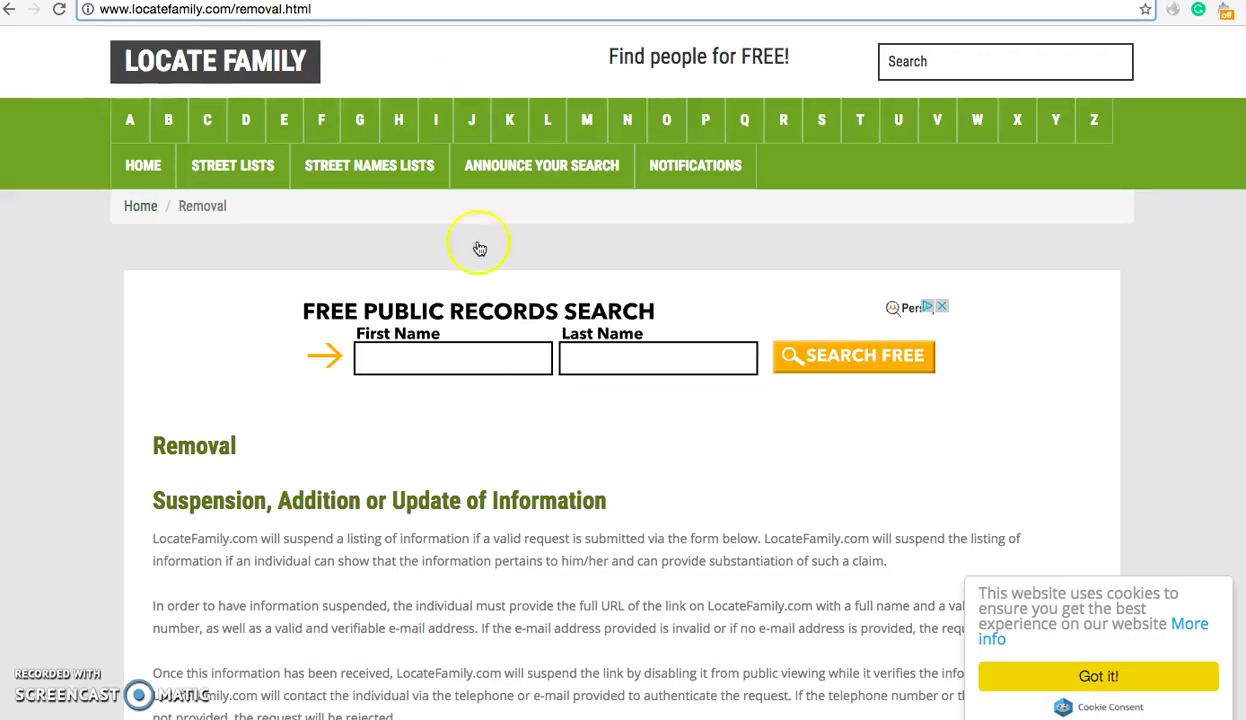
- Scroll down to the Suspension Request Form and click into its Name and Telephone fields
{"action": "scroll", "coordinate": [516, 520], "scroll_direction": "down", "scroll_amount": 3}
{"action": "scroll", "coordinate": [516, 520], "scroll_direction": "down", "scroll_amount": 20}
{"action": "scroll", "coordinate": [411, 431], "scroll_direction": "down", "scroll_amount": 7}
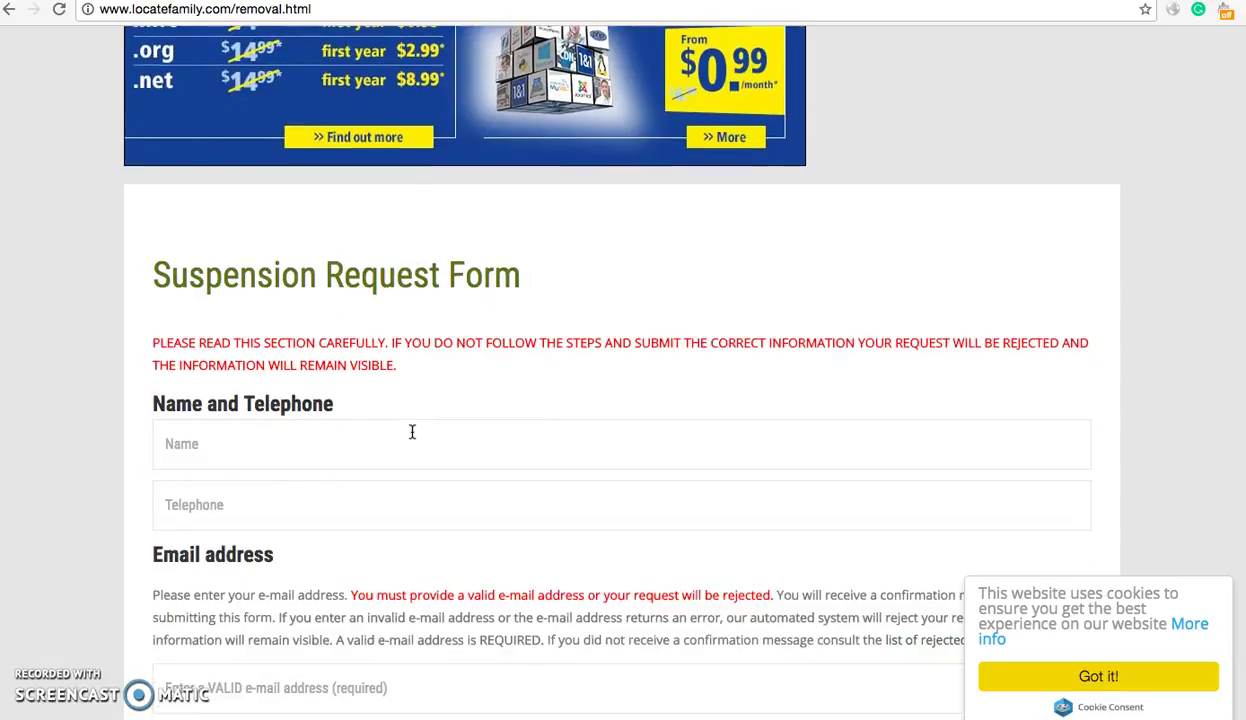
{"action": "left_click", "coordinate": [465, 323]}
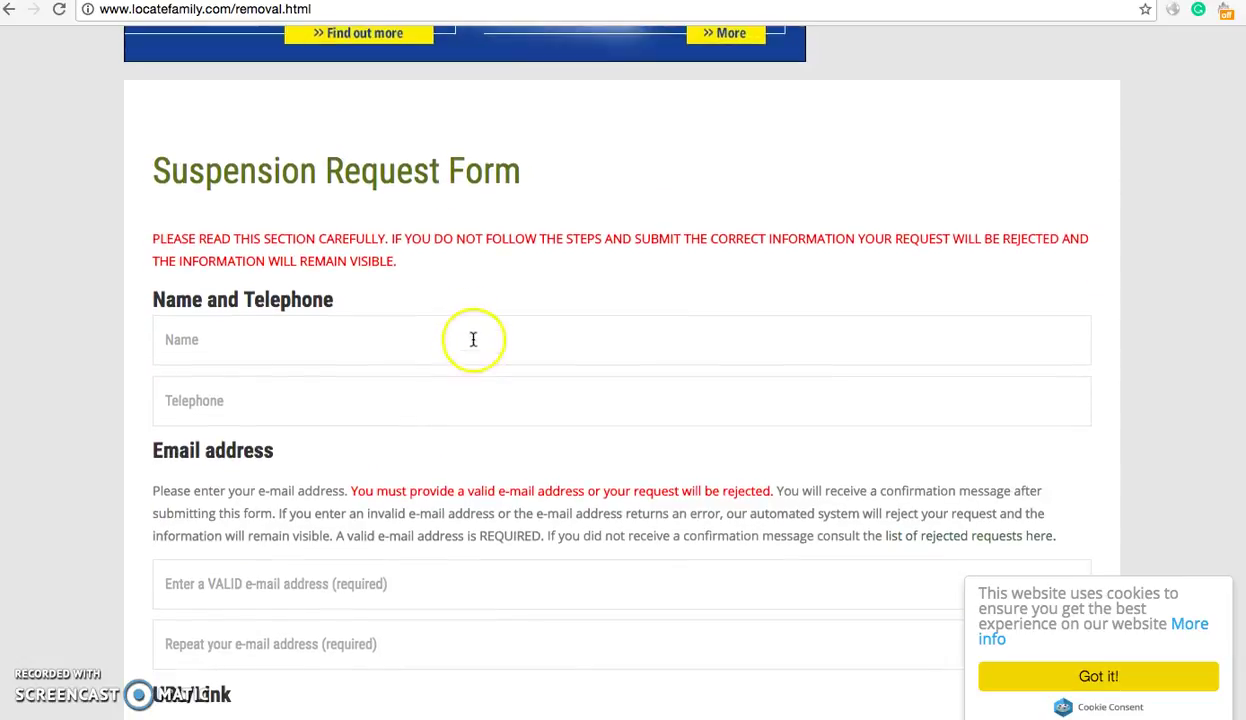
{"action": "left_click", "coordinate": [463, 389]}
{"action": "left_click", "coordinate": [479, 338]}
{"action": "left_click", "coordinate": [479, 403]}
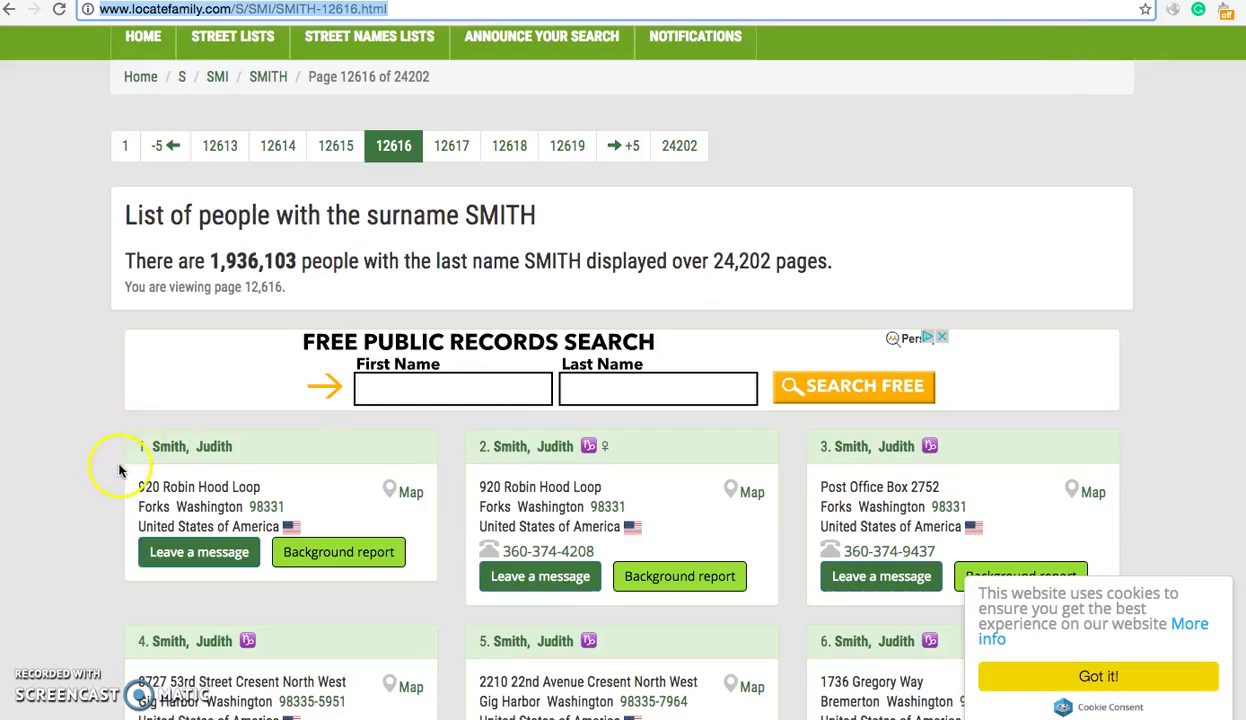
- Move back and forth between the suspension form and the SMITH listing, ending on page 12616
{"action": "scroll", "coordinate": [118, 470], "scroll_direction": "down", "scroll_amount": 2}
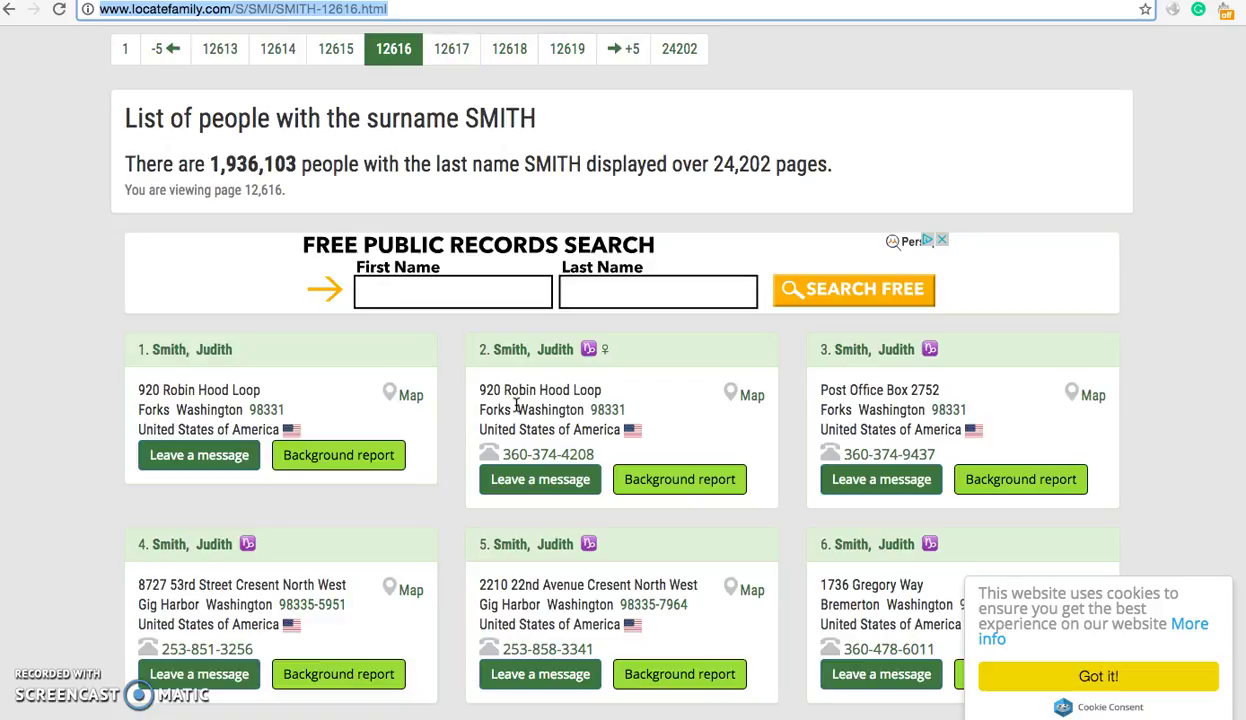
{"action": "left_click", "coordinate": [515, 404]}
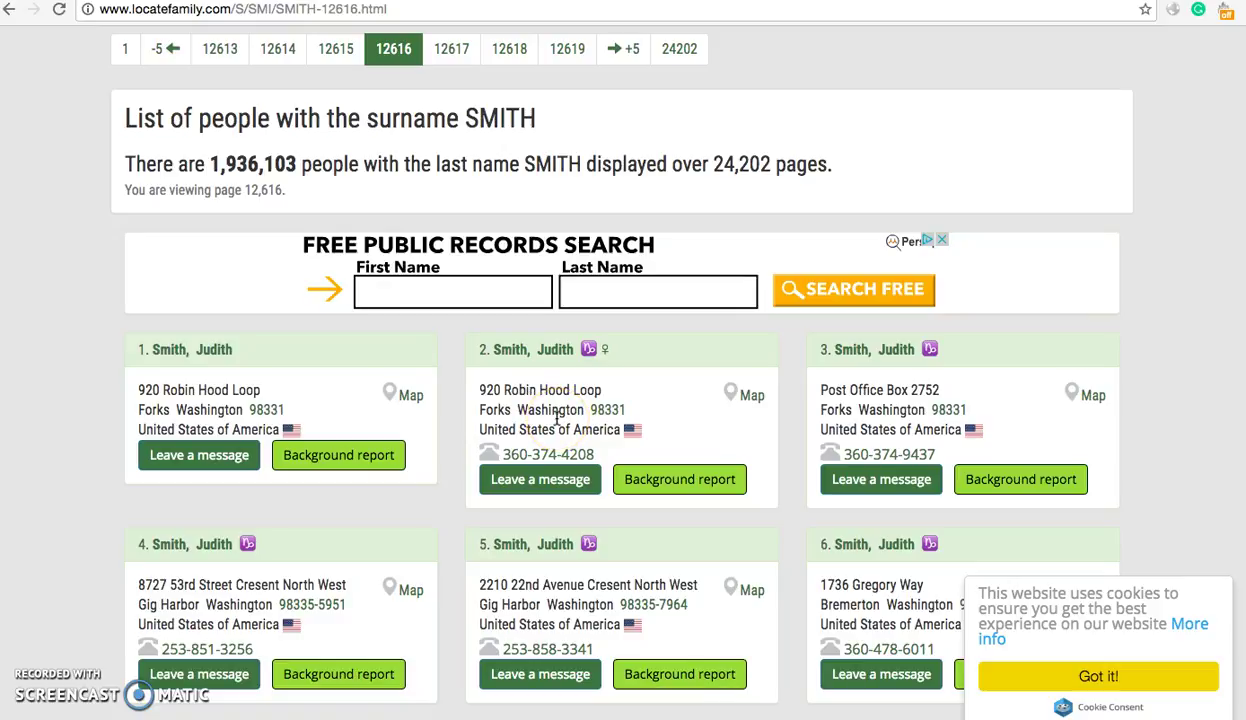
{"action": "left_click", "coordinate": [530, 418]}
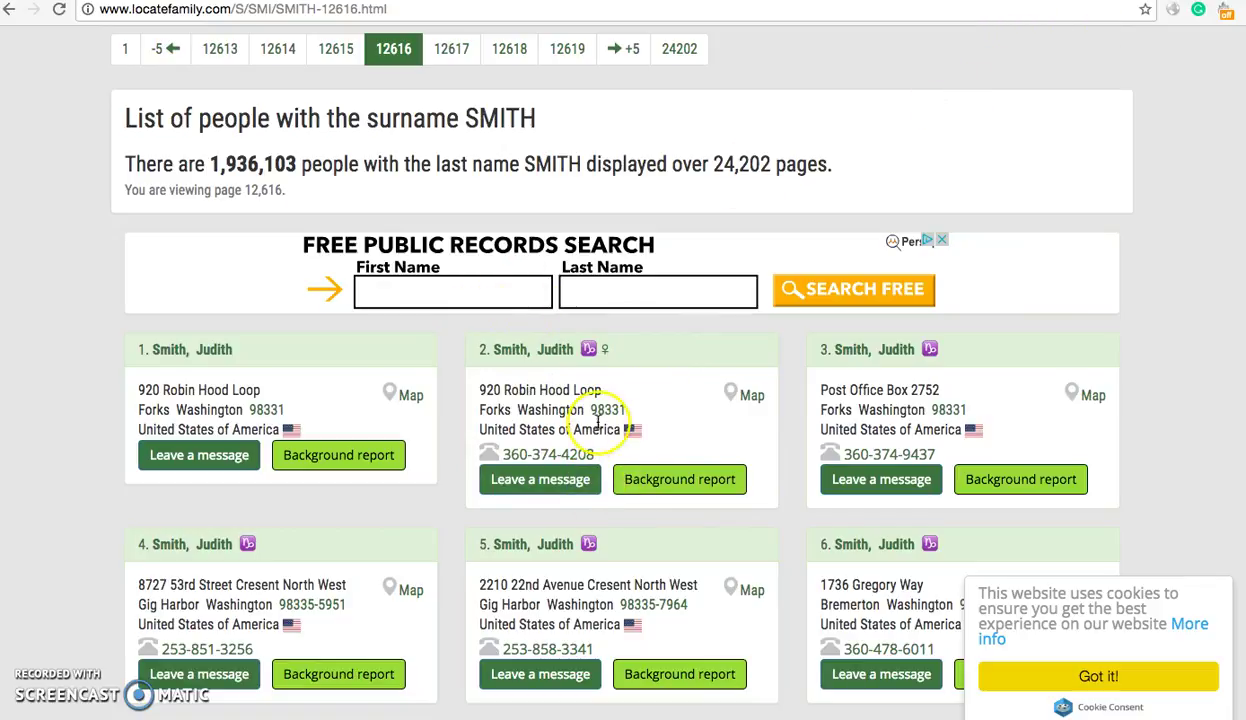
{"action": "key", "text": "super+bracketleft"}
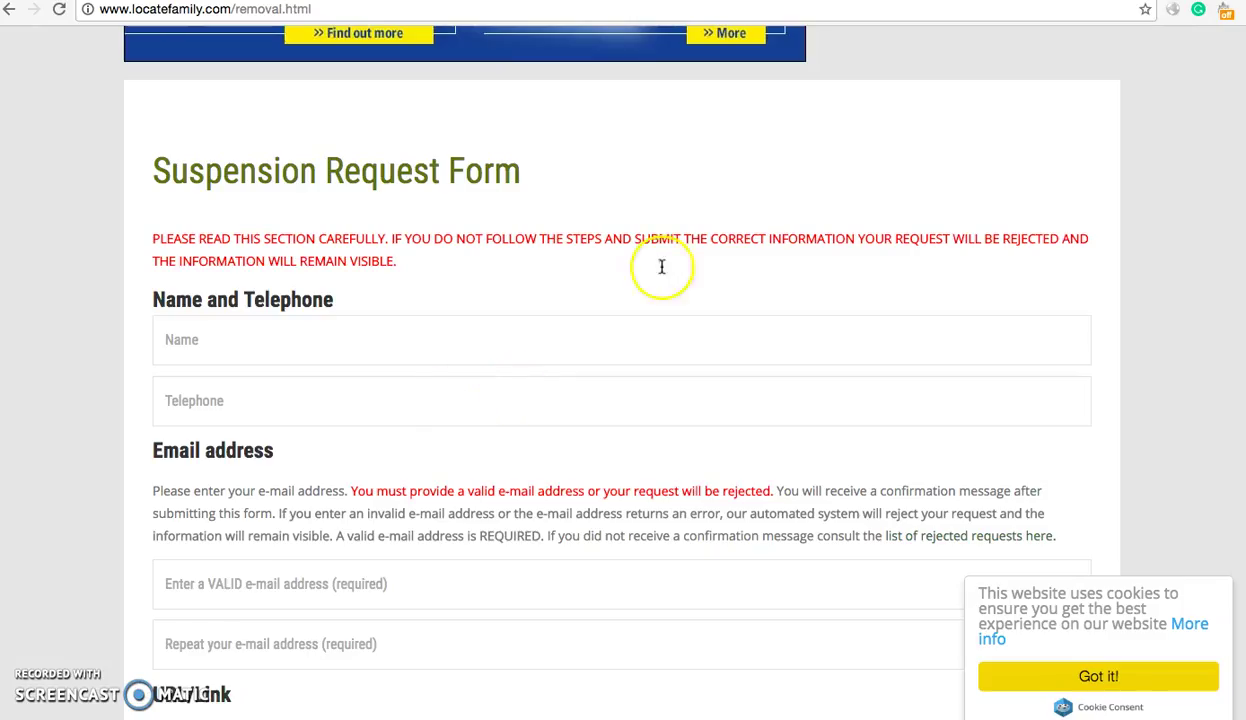
{"action": "key", "text": "super+bracketleft"}
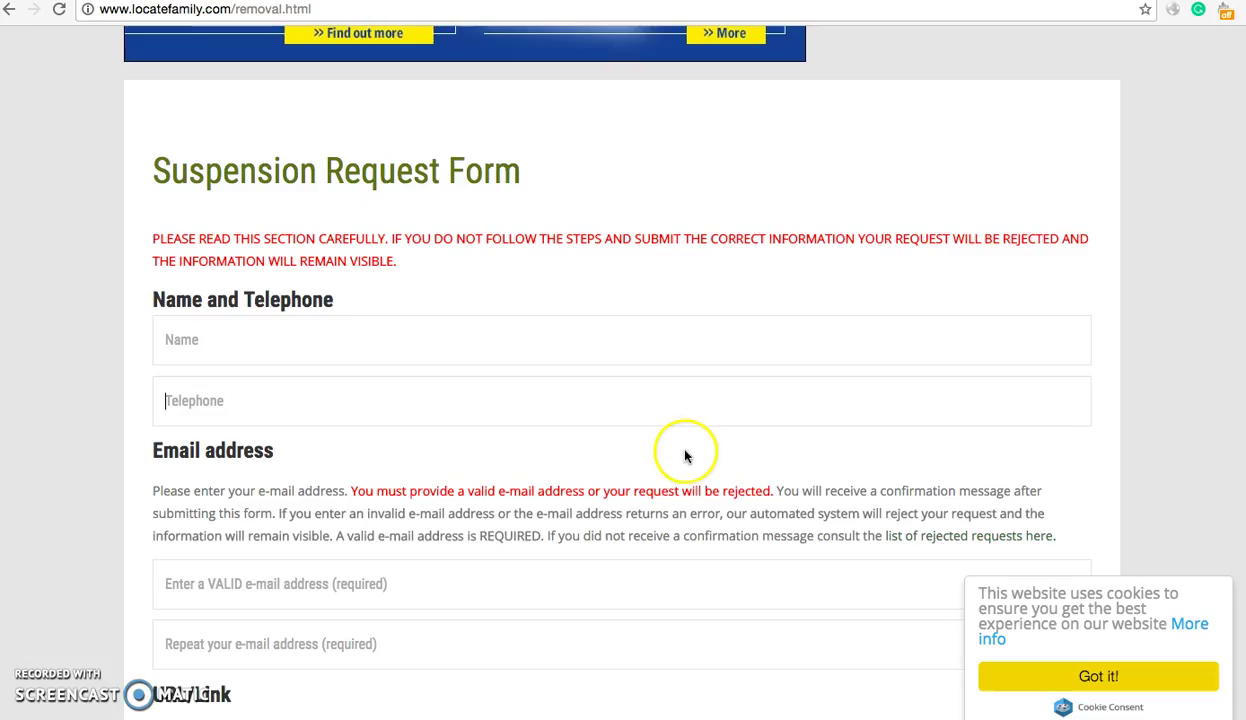
{"action": "key", "text": "super+bracketright"}
{"action": "left_click", "coordinate": [314, 332]}
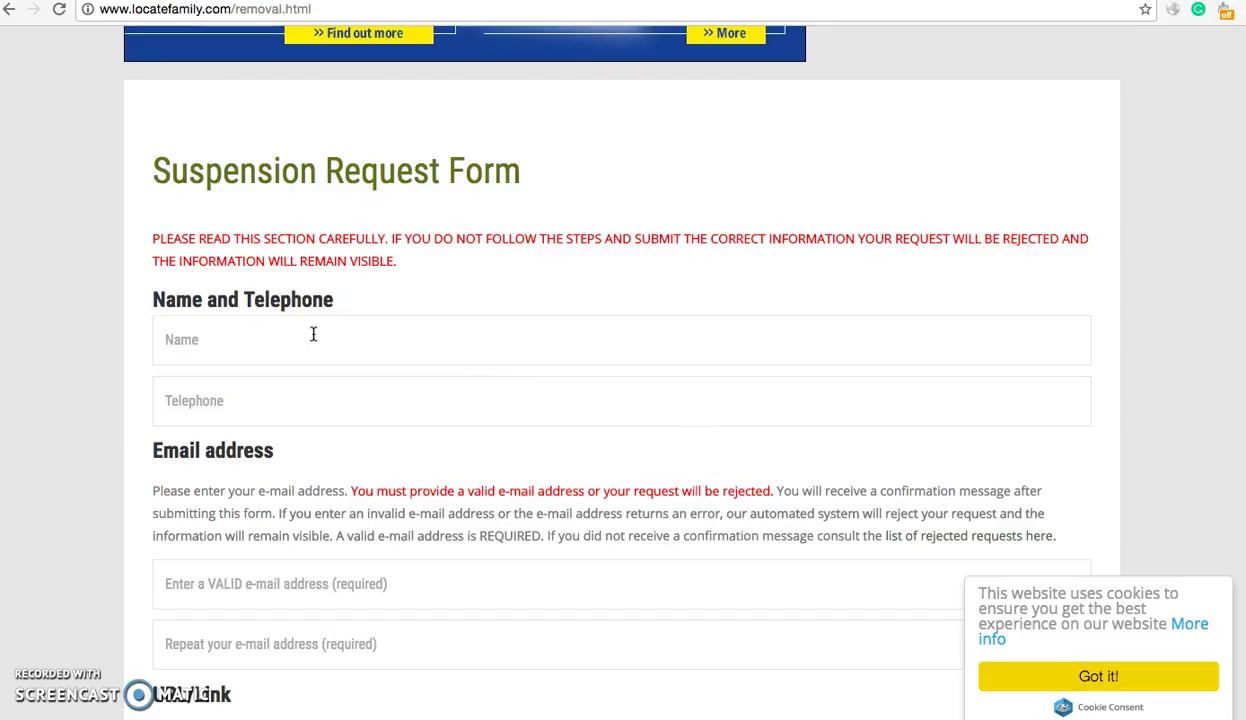
{"action": "left_click", "coordinate": [878, 110]}
{"action": "key", "text": "super+bracketleft"}
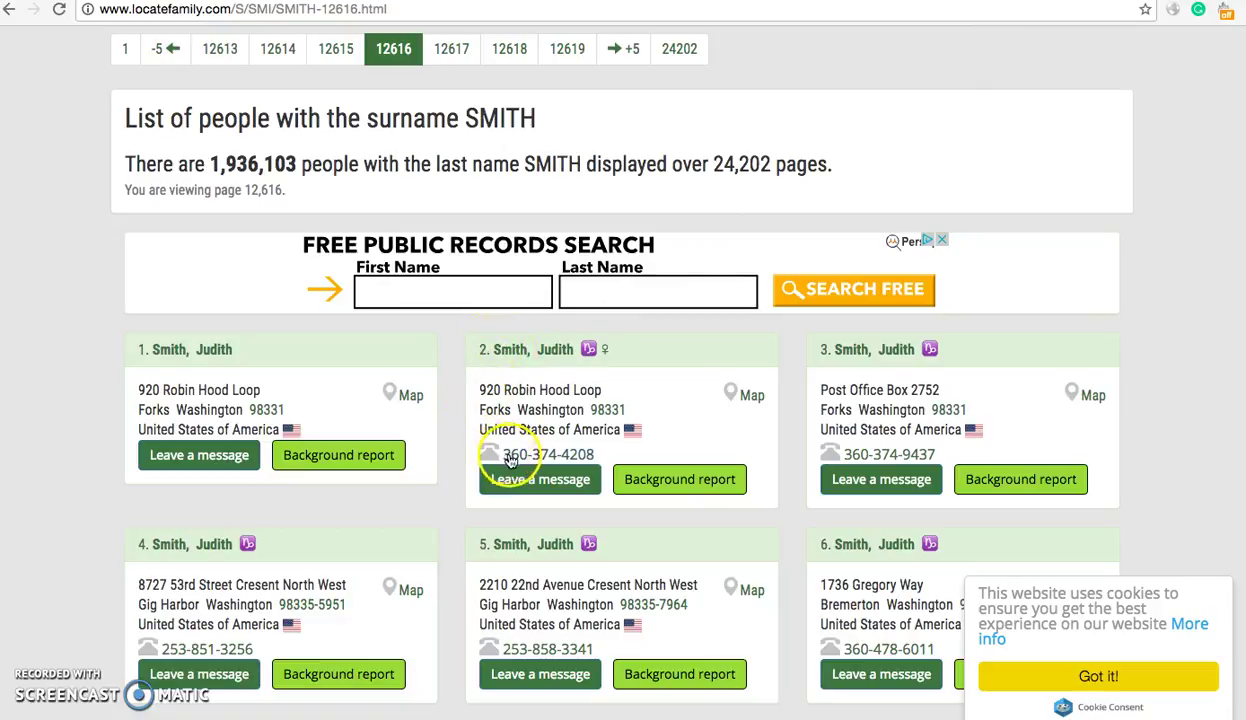
- Copy entry 2's phone number from the listing into the form's Telephone field
{"action": "left_click_drag", "start_coordinate": [618, 465], "coordinate": [507, 443]}
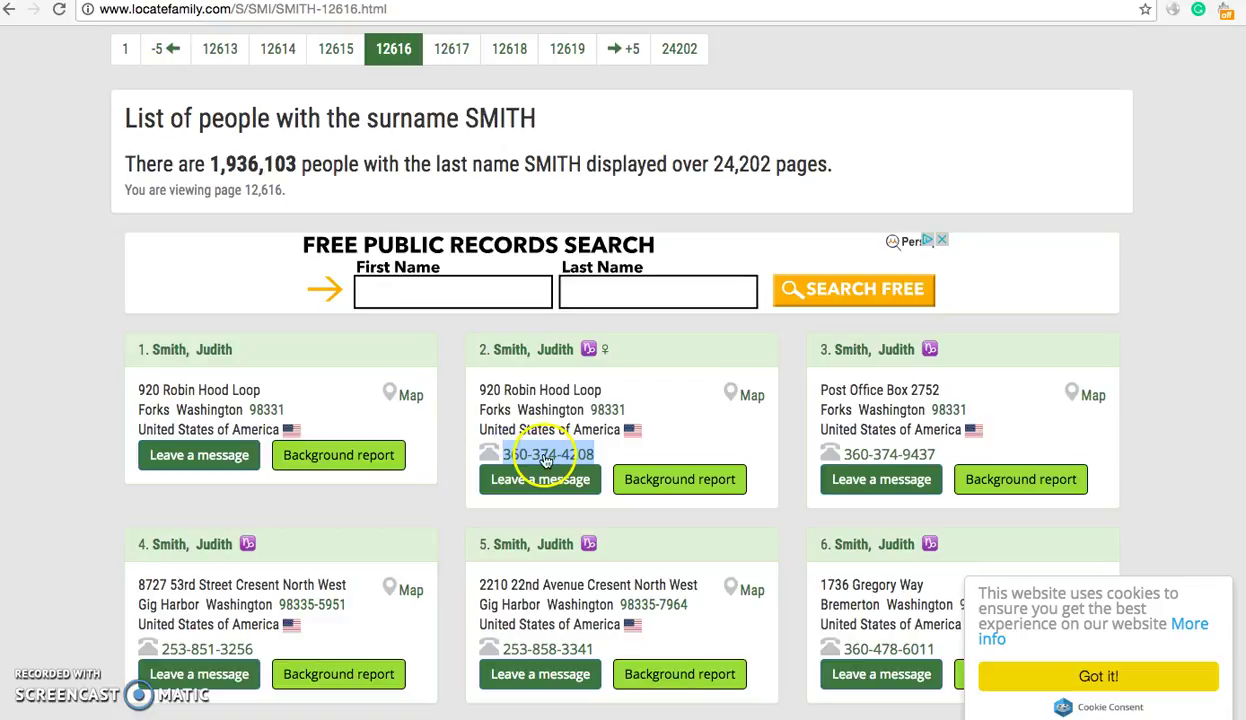
{"action": "right_click", "coordinate": [550, 456]}
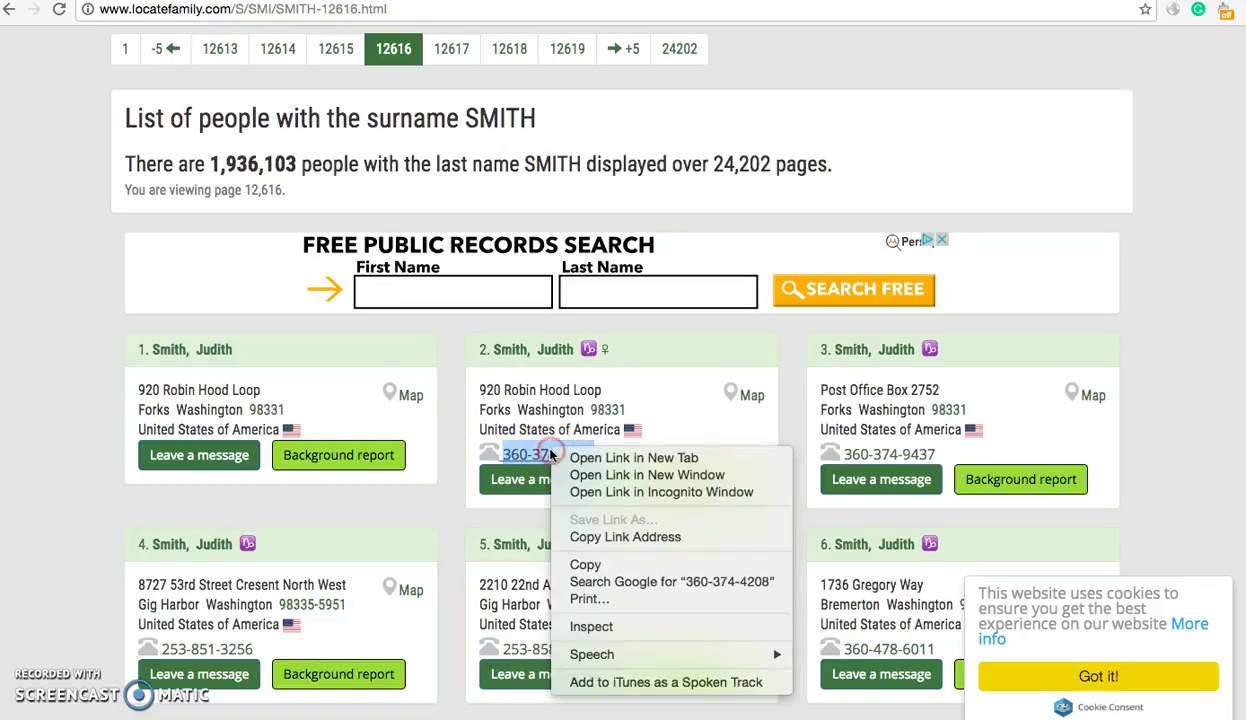
{"action": "left_click", "coordinate": [590, 566]}
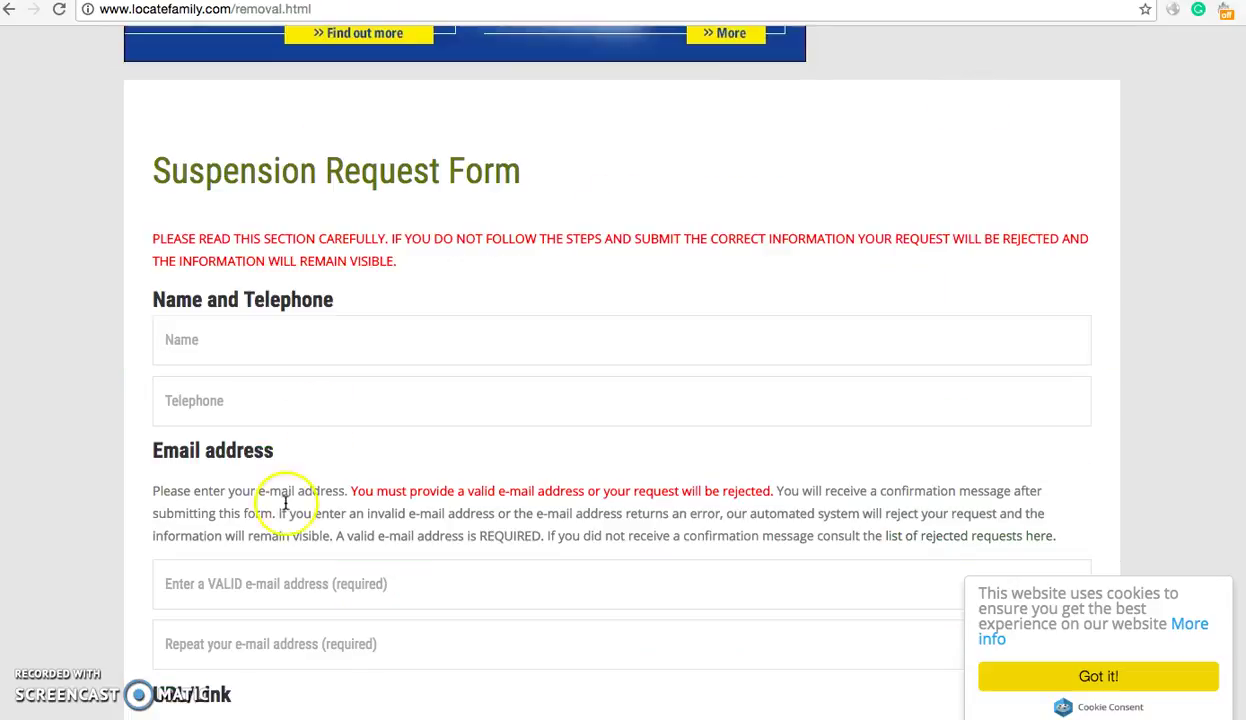
{"action": "left_click", "coordinate": [306, 413]}
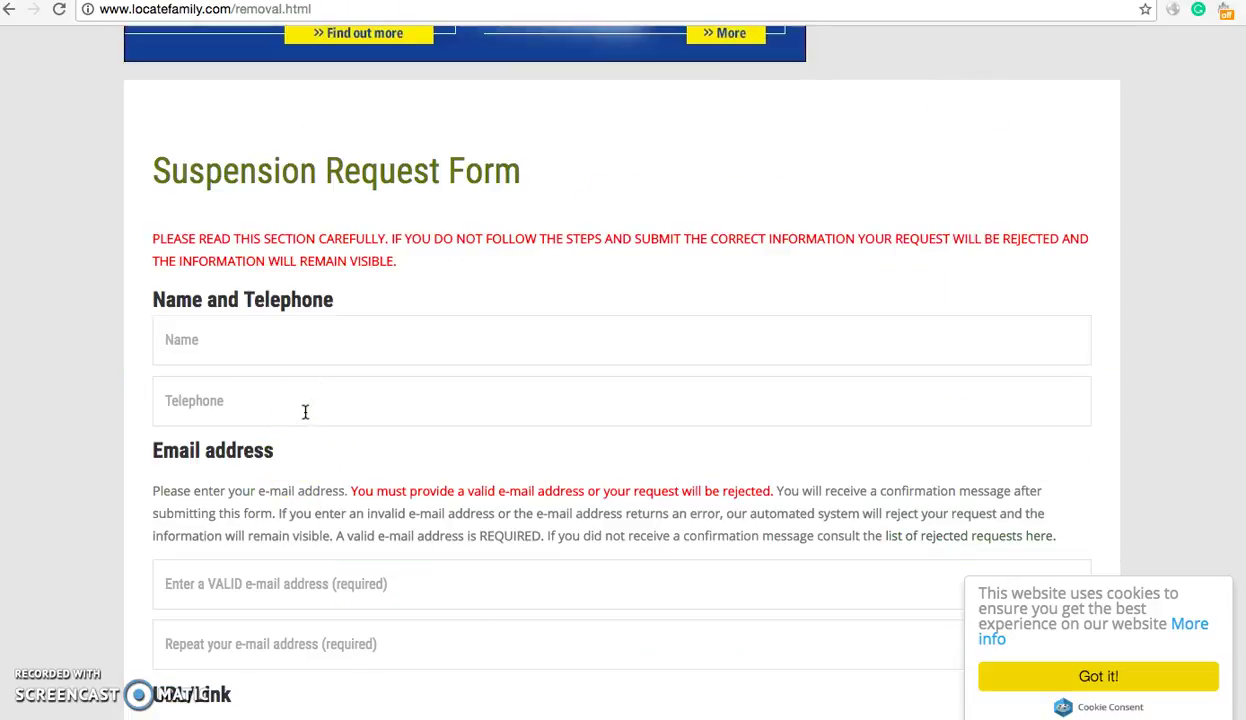
{"action": "right_click", "coordinate": [306, 412]}
{"action": "left_click", "coordinate": [345, 498]}
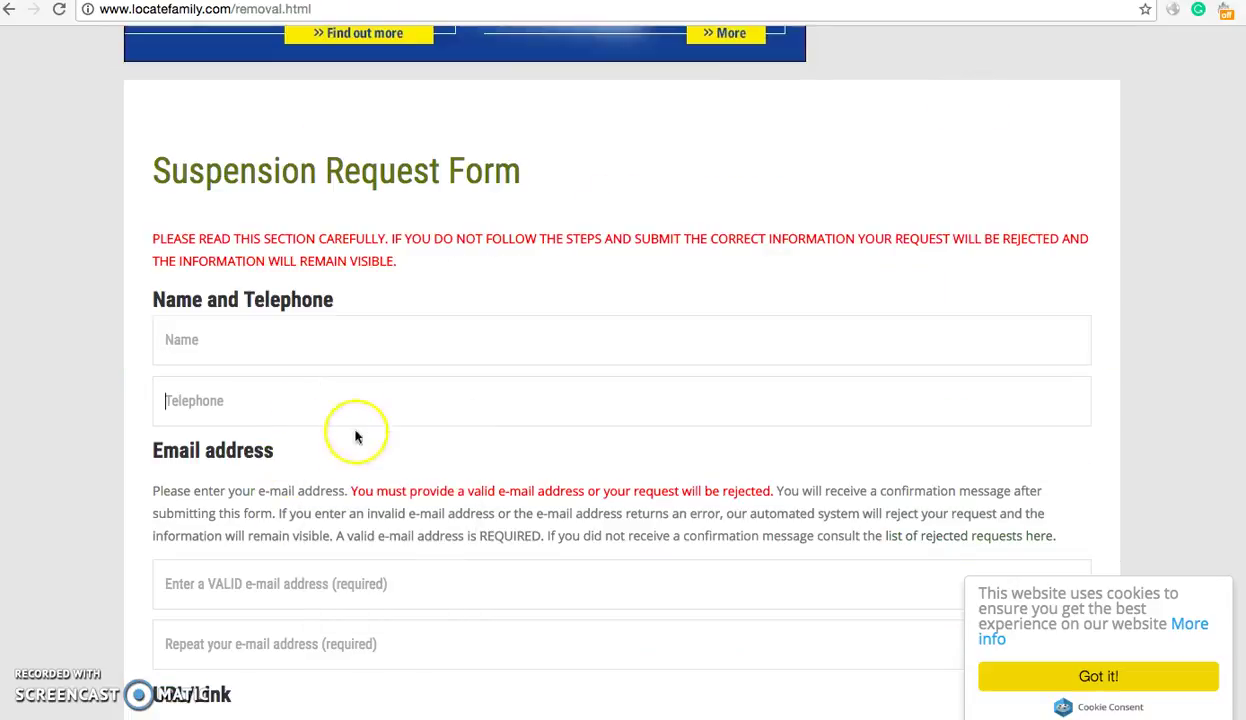
- Enter entry 2's full name in the Name field, correcting a typo in the surname
{"action": "left_click", "coordinate": [379, 323]}
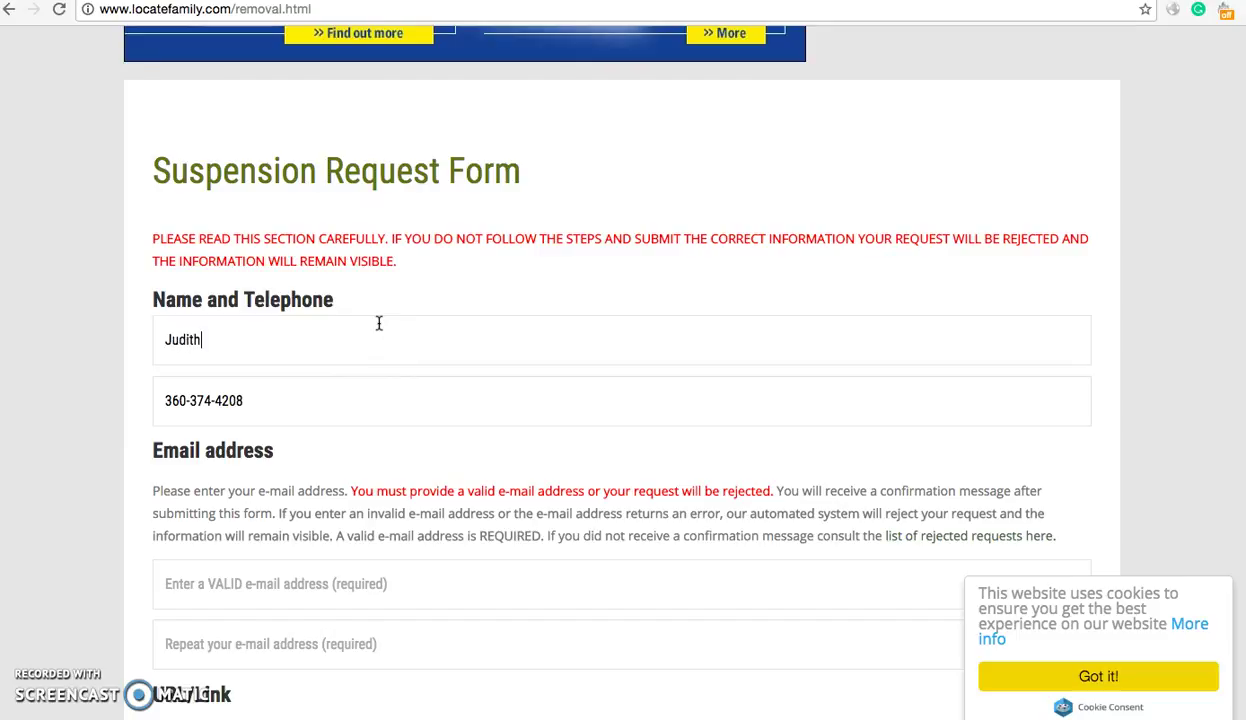
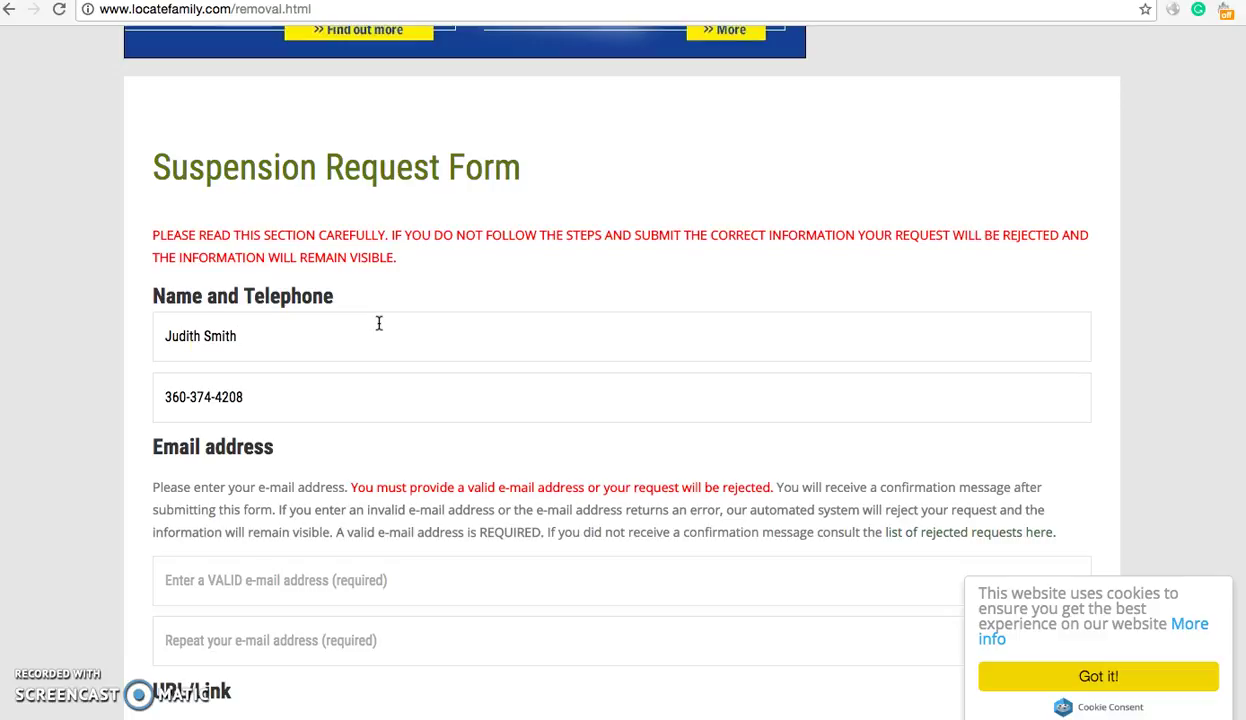
{"action": "left_click", "coordinate": [343, 340]}
- Enter the contact's e-mail address in both the e-mail and confirm e-mail fields
{"action": "scroll", "coordinate": [278, 423], "scroll_direction": "down", "scroll_amount": 3}
{"action": "left_click", "coordinate": [278, 449]}
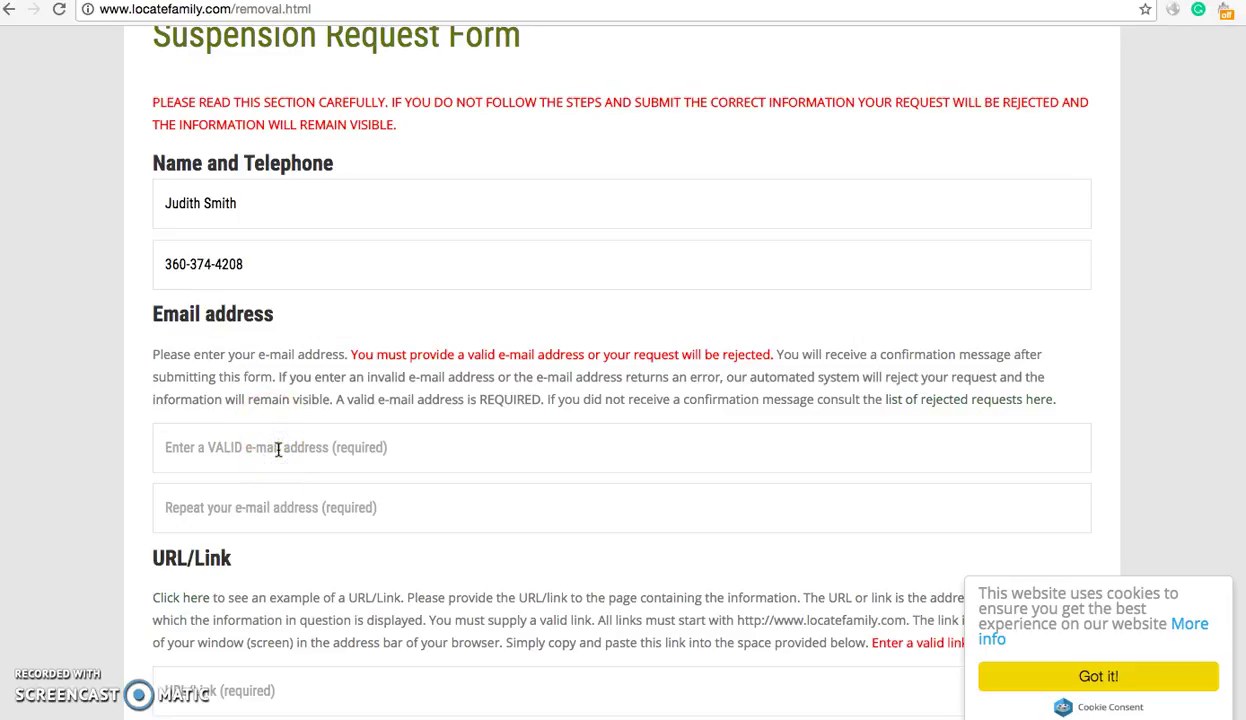
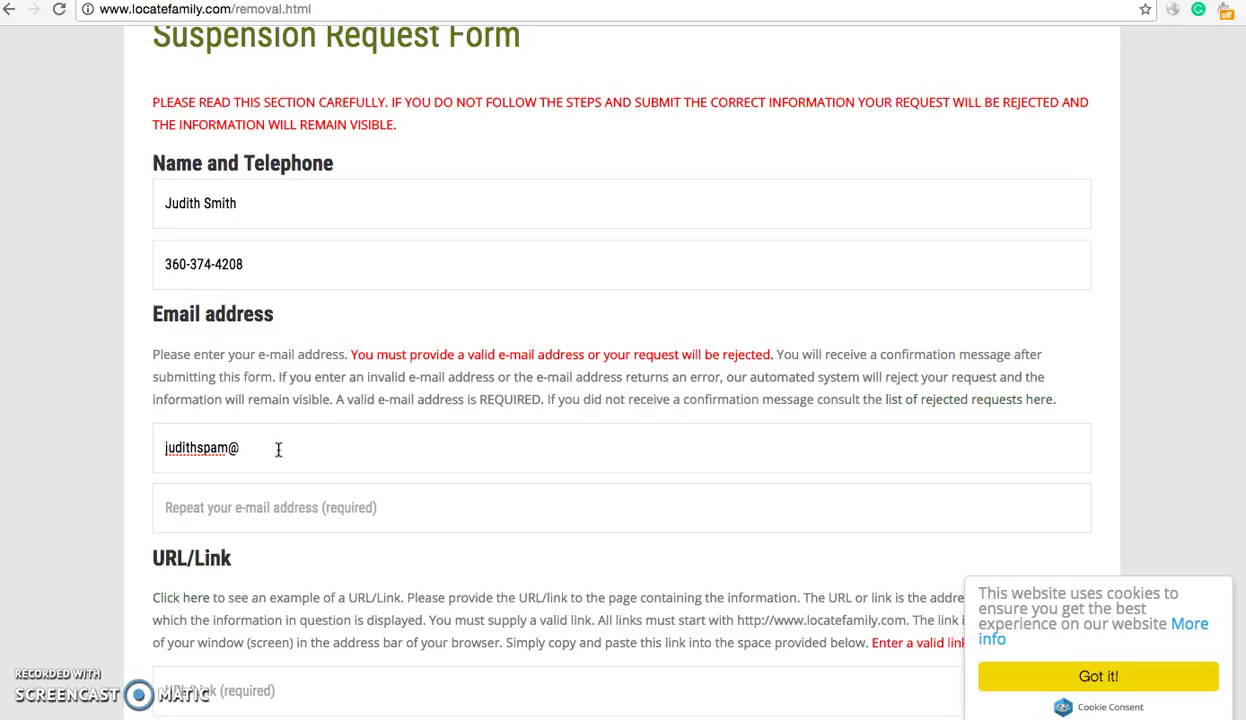
{"action": "key", "text": "Tab"}
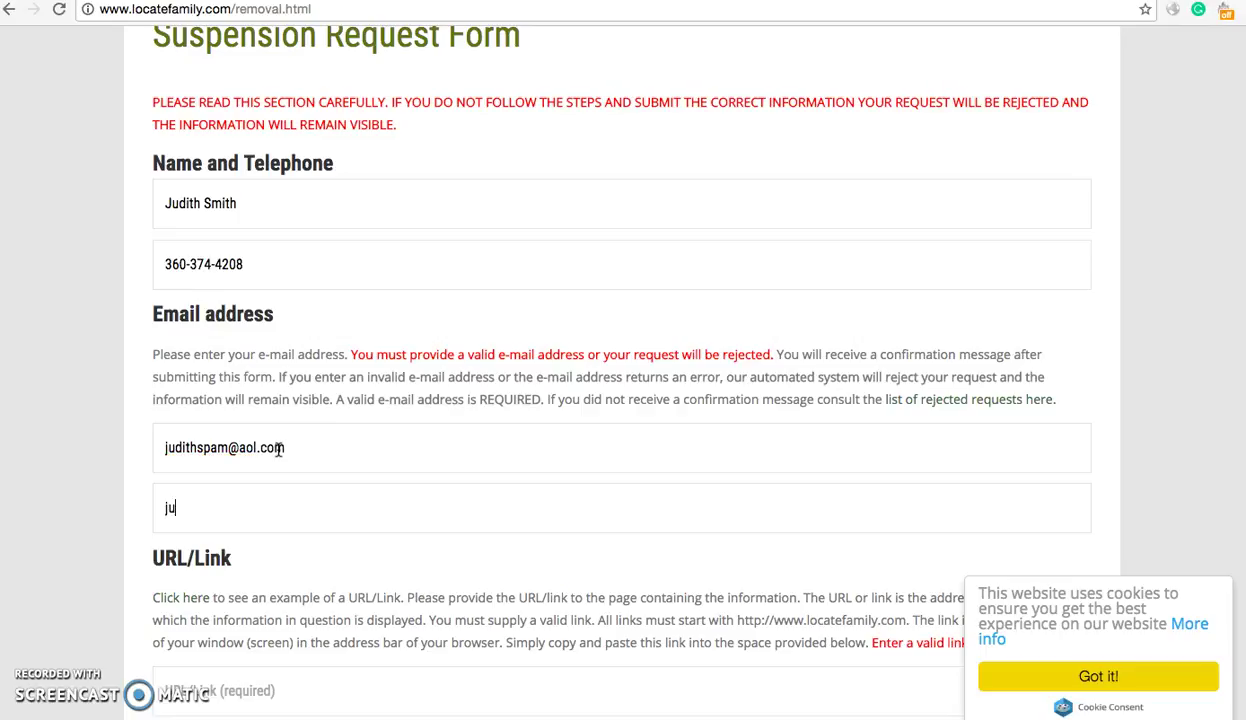
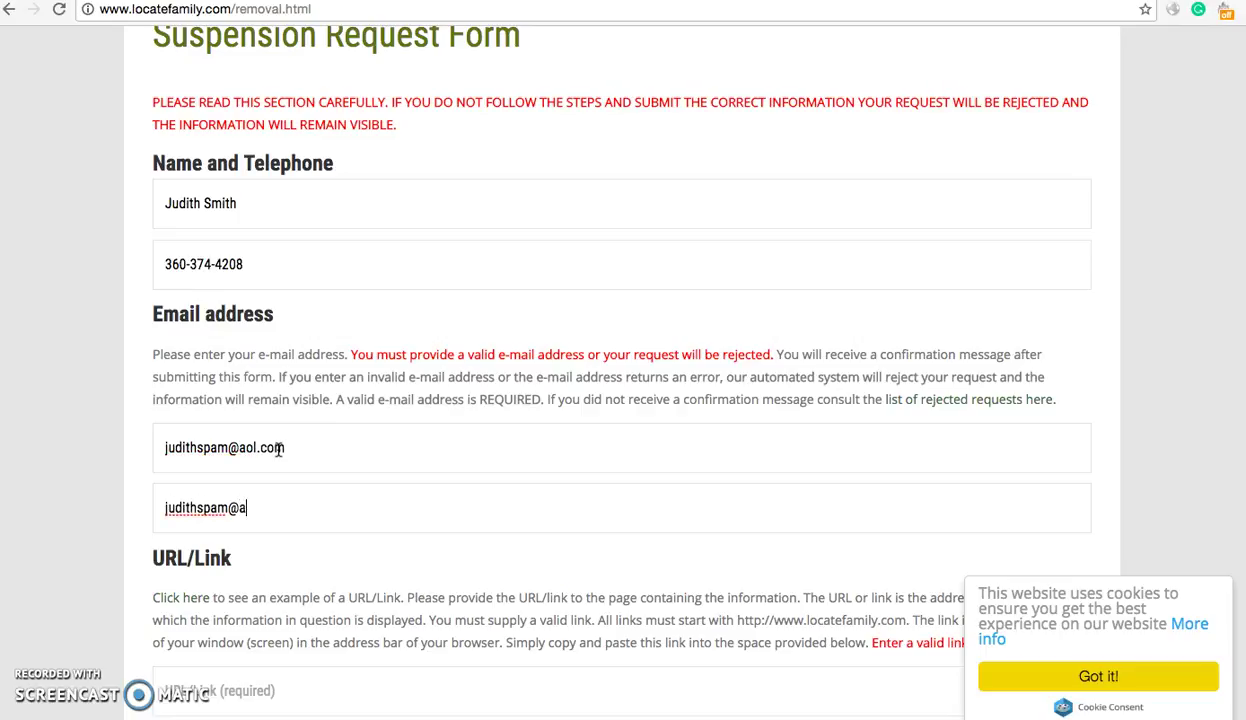
{"action": "key", "text": "Tab"}
{"action": "scroll", "coordinate": [367, 456], "scroll_direction": "down", "scroll_amount": 1}
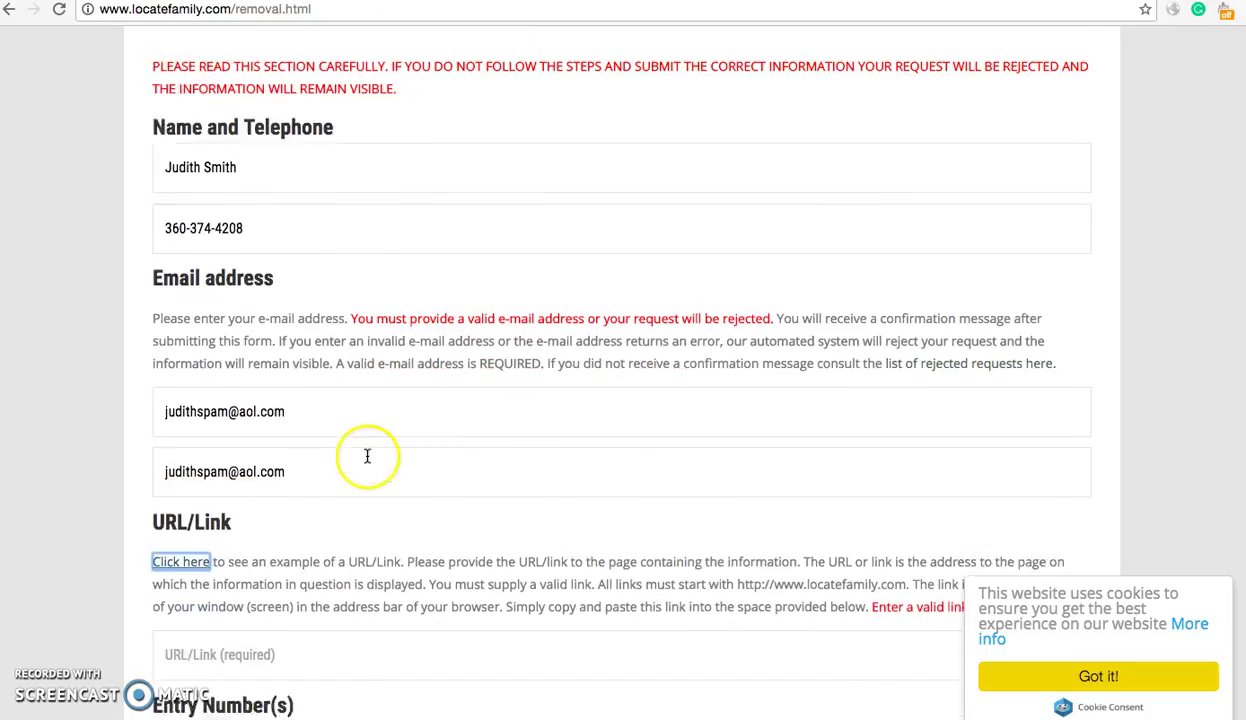
{"action": "scroll", "coordinate": [367, 456], "scroll_direction": "down", "scroll_amount": 3}
{"action": "left_click", "coordinate": [445, 540]}
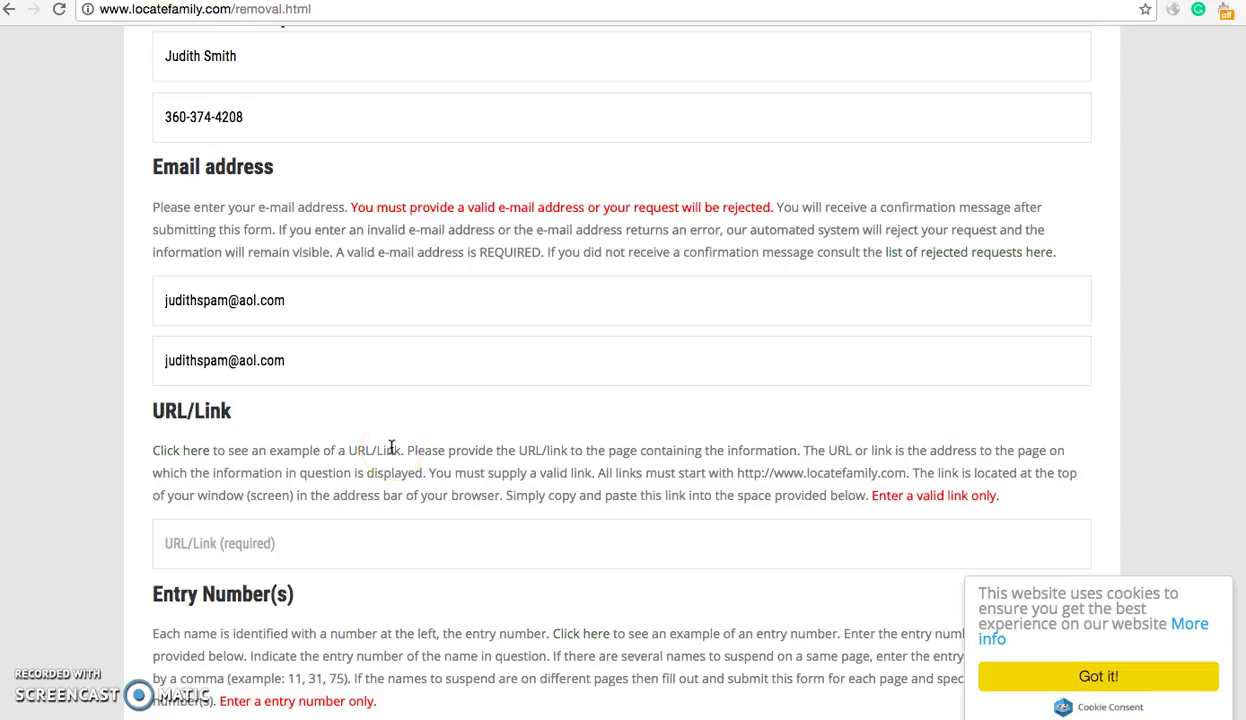
- Select the full page address in the address bar, then click into the URL/Link field
{"action": "left_click", "coordinate": [618, 12]}
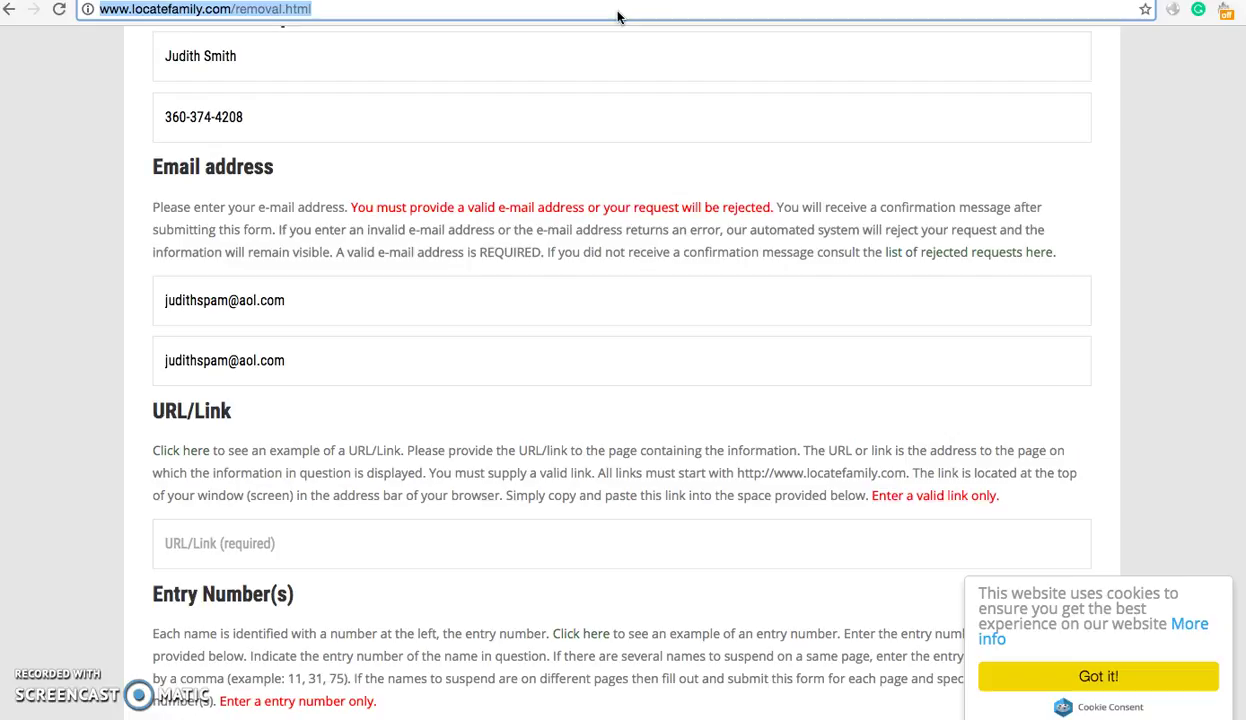
{"action": "triple_click", "coordinate": [618, 12]}
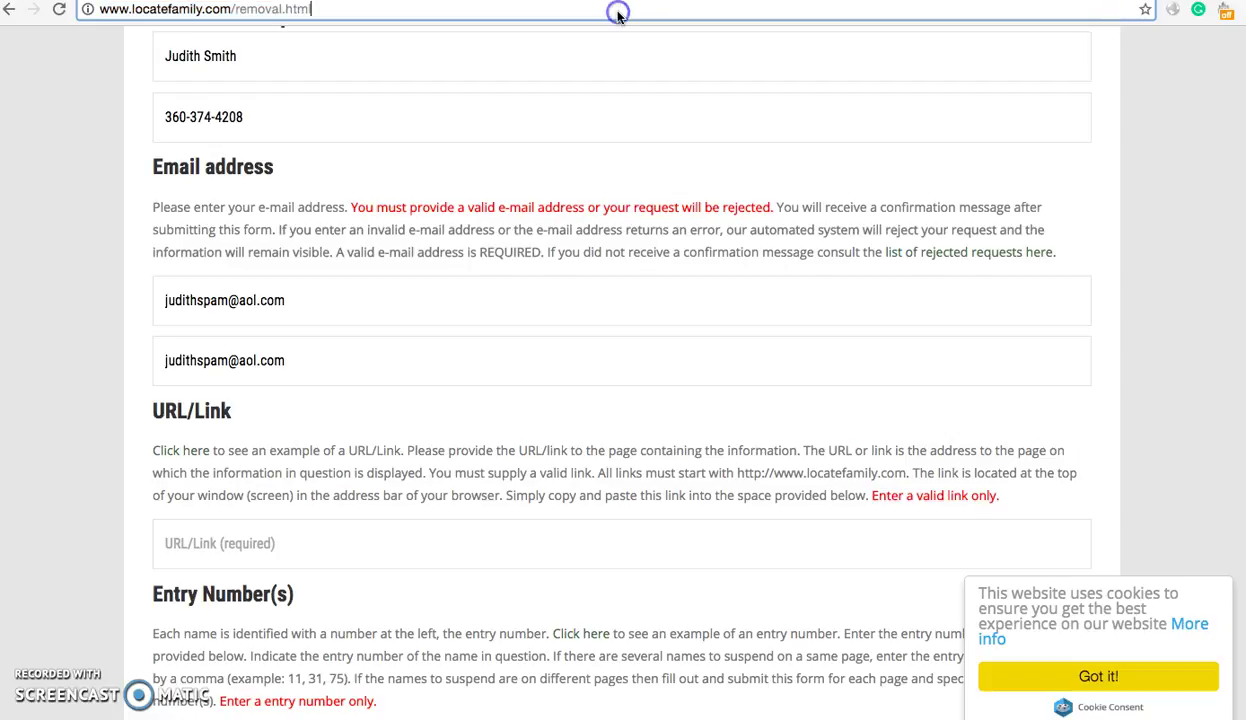
{"action": "triple_click", "coordinate": [618, 12]}
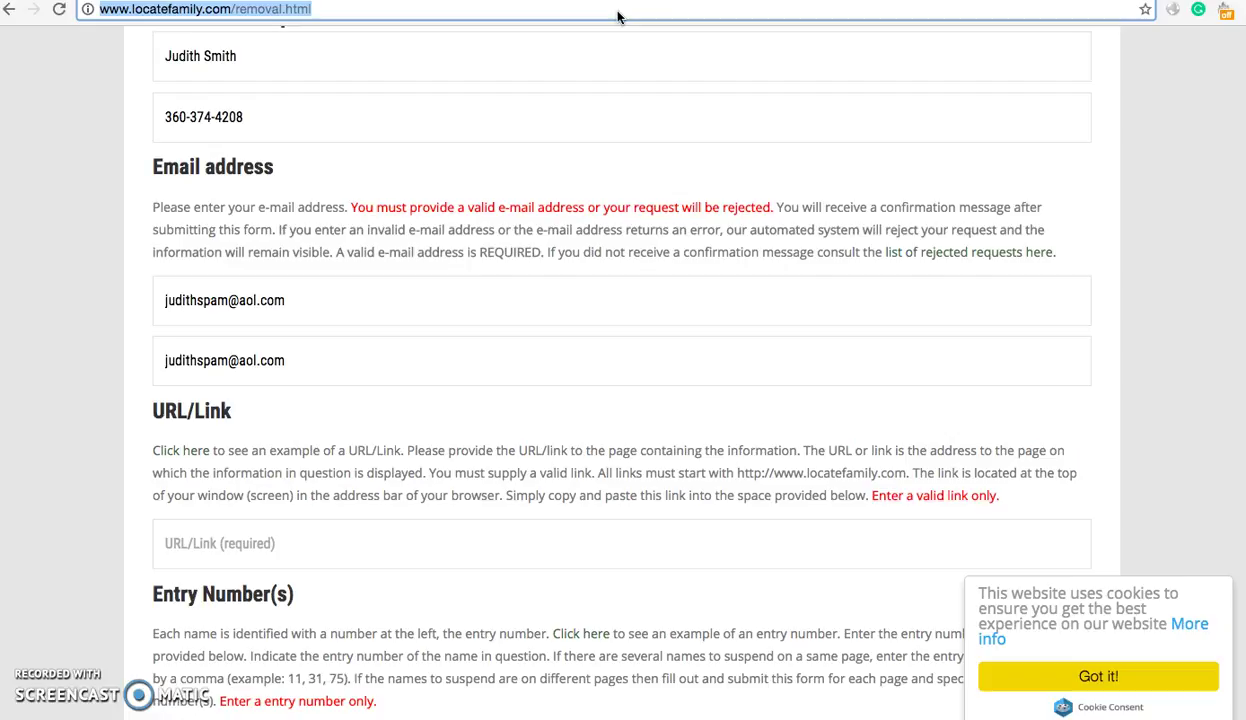
{"action": "left_click", "coordinate": [558, 10]}
{"action": "triple_click", "coordinate": [573, 12]}
{"action": "triple_click", "coordinate": [603, 12]}
{"action": "triple_click", "coordinate": [603, 13]}
{"action": "left_click", "coordinate": [388, 524]}
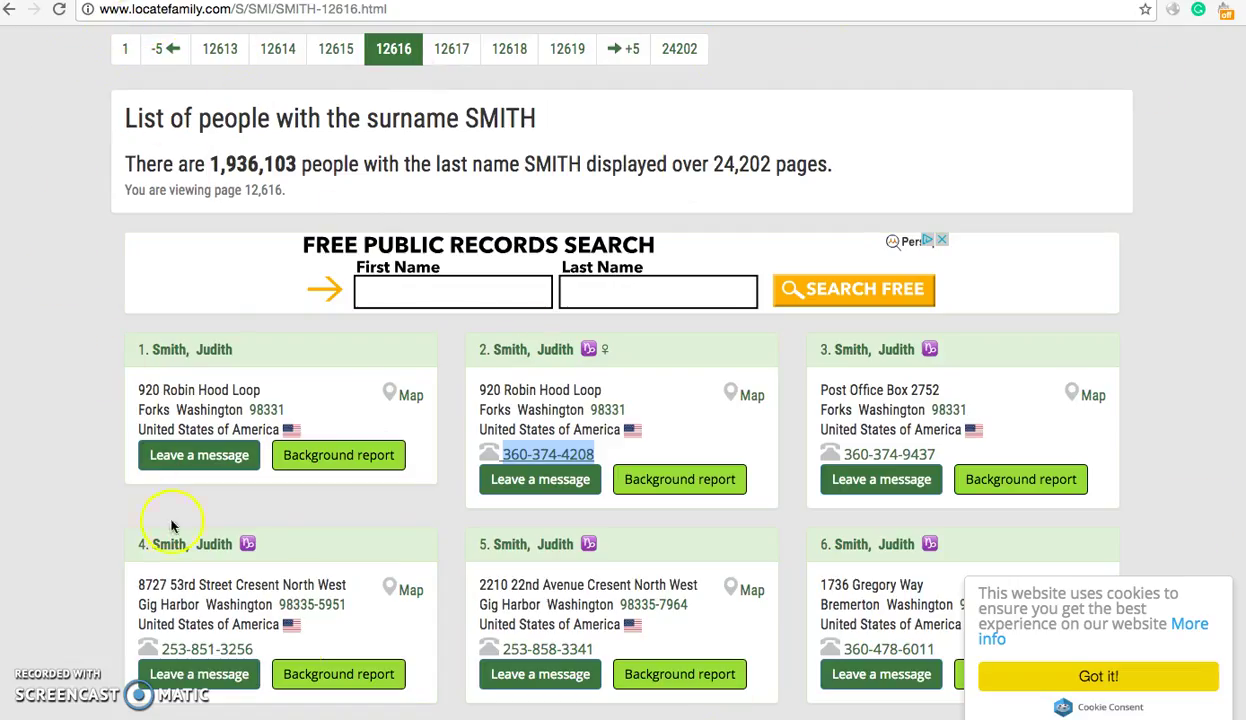
- Paste the SMITH-12616 listing page address into the form's URL/Link field
{"action": "left_click", "coordinate": [324, 8]}
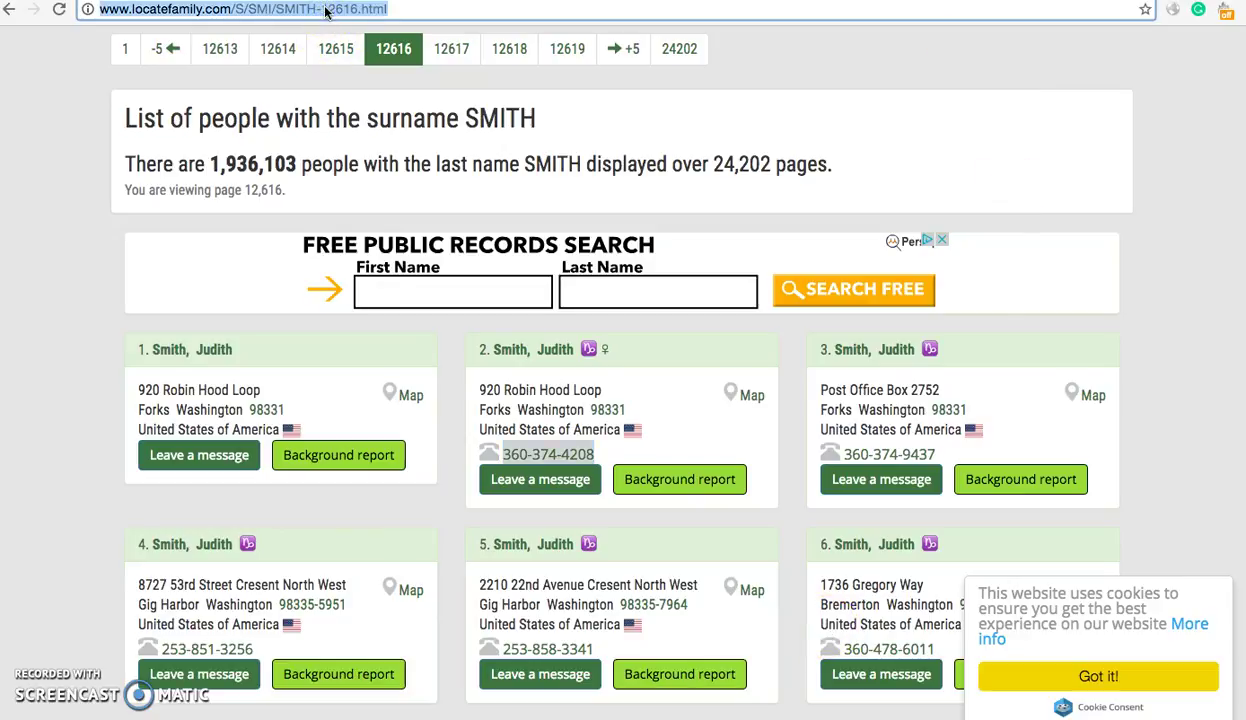
{"action": "right_click", "coordinate": [326, 10]}
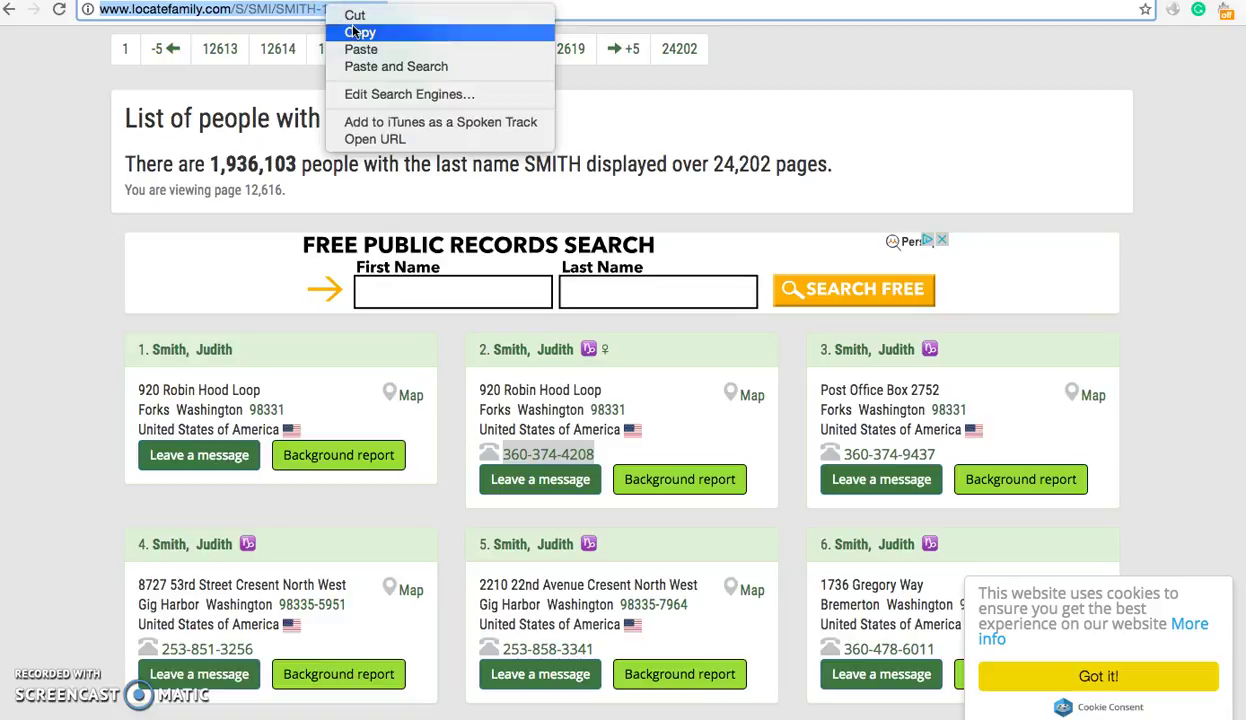
{"action": "left_click", "coordinate": [358, 32]}
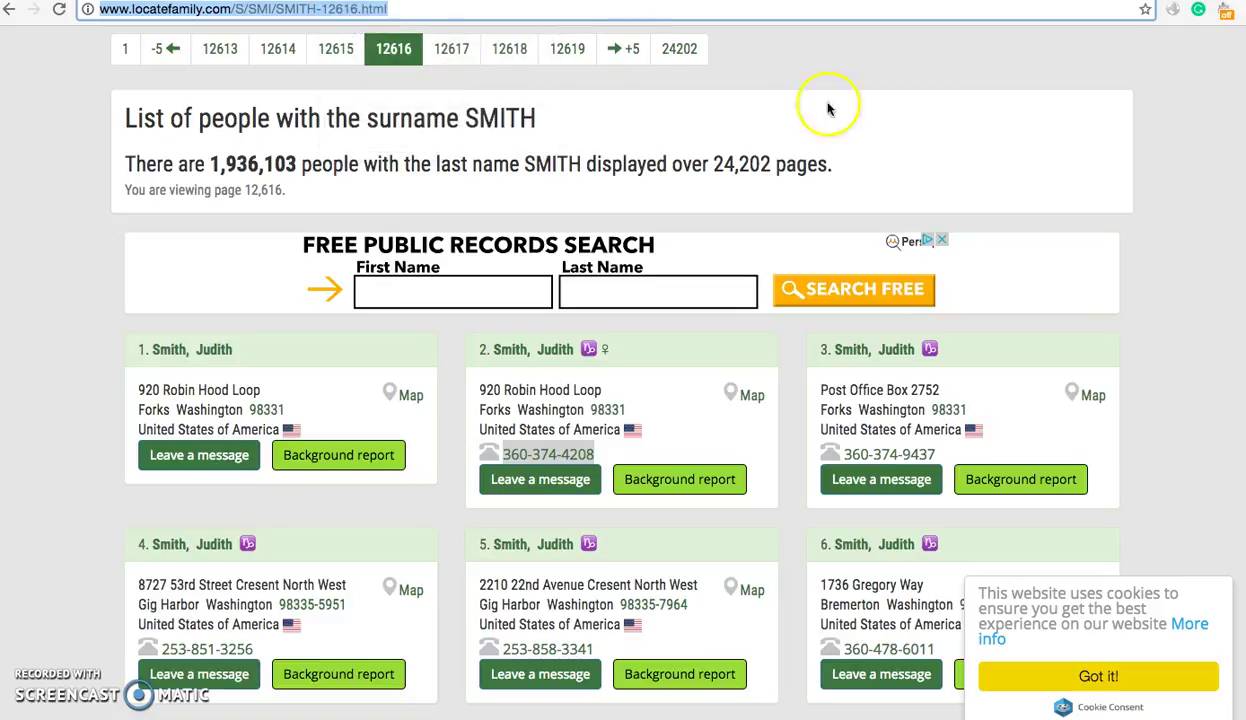
{"action": "key", "text": "ctrl+Tab"}
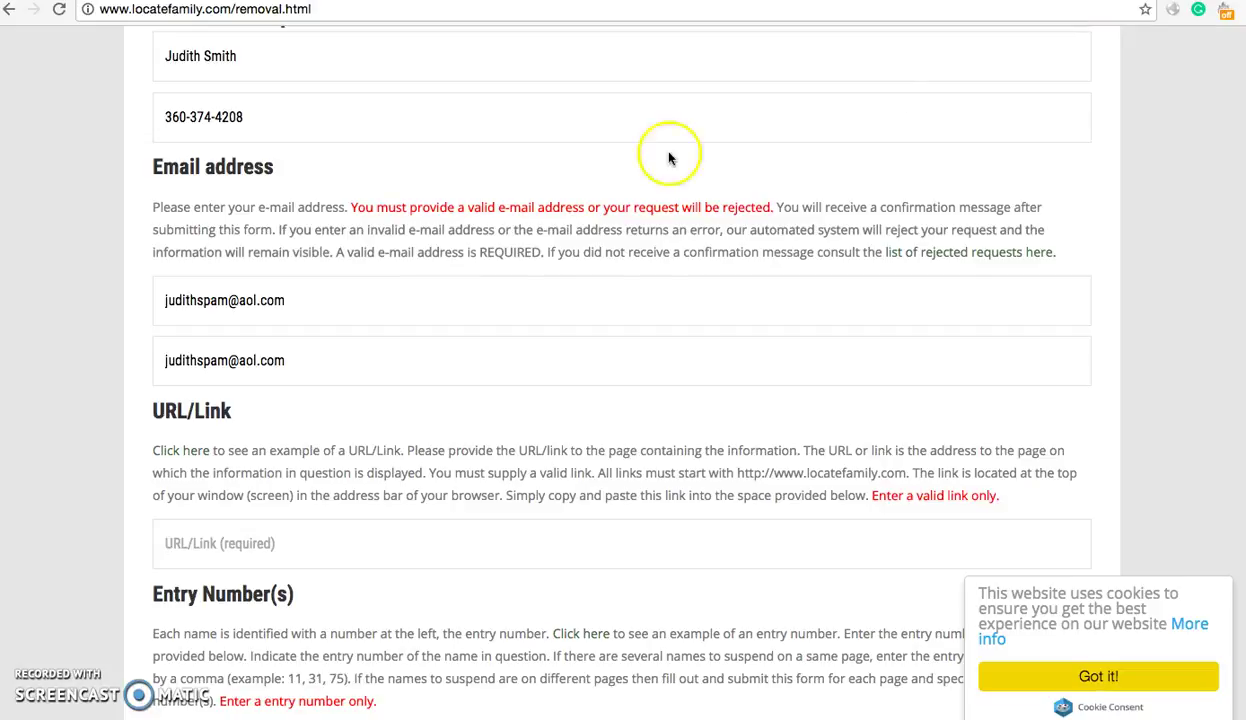
{"action": "right_click", "coordinate": [264, 538]}
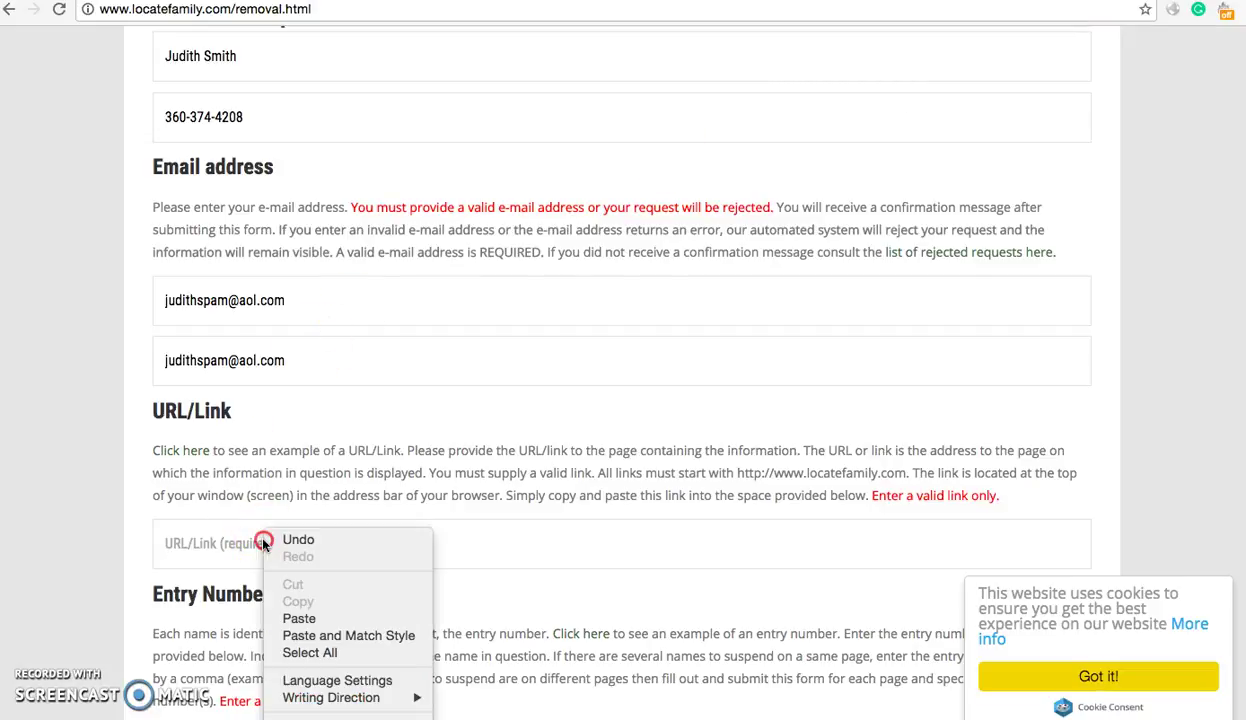
{"action": "left_click", "coordinate": [320, 619]}
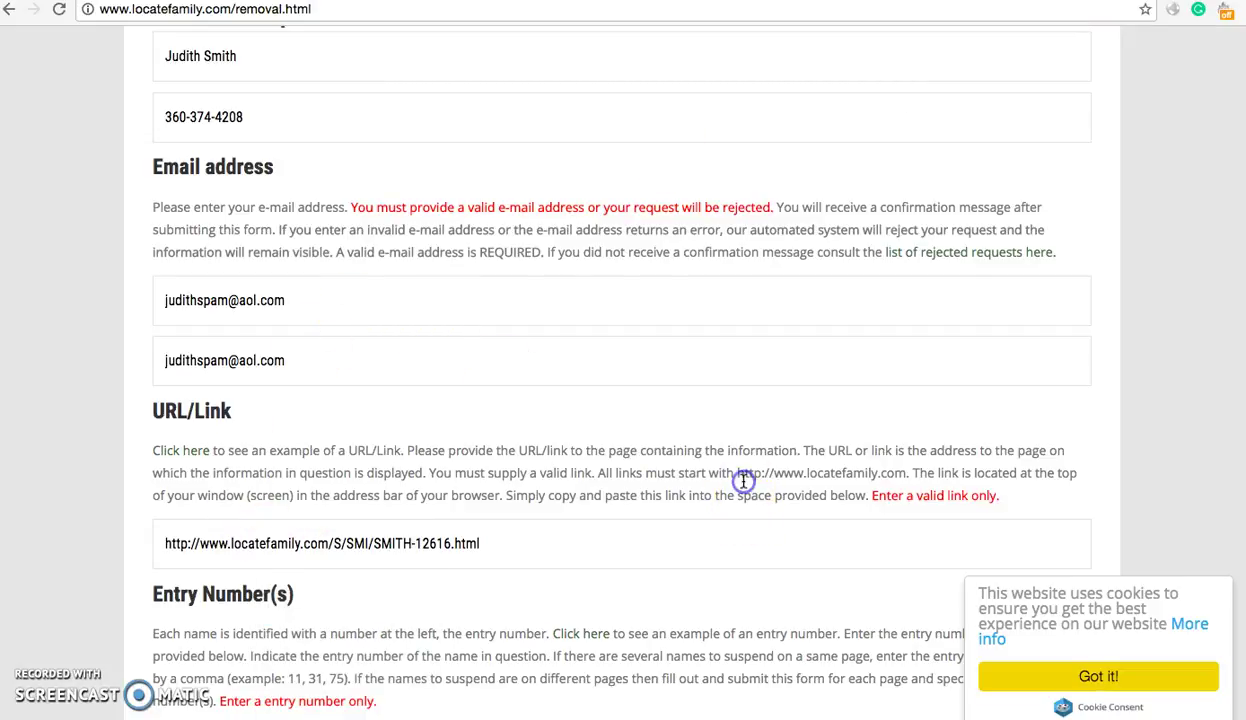
- Scroll down to the Entry Number(s) field and highlight its heading
{"action": "scroll", "coordinate": [742, 406], "scroll_direction": "down", "scroll_amount": 5}
{"action": "left_click", "coordinate": [590, 302]}
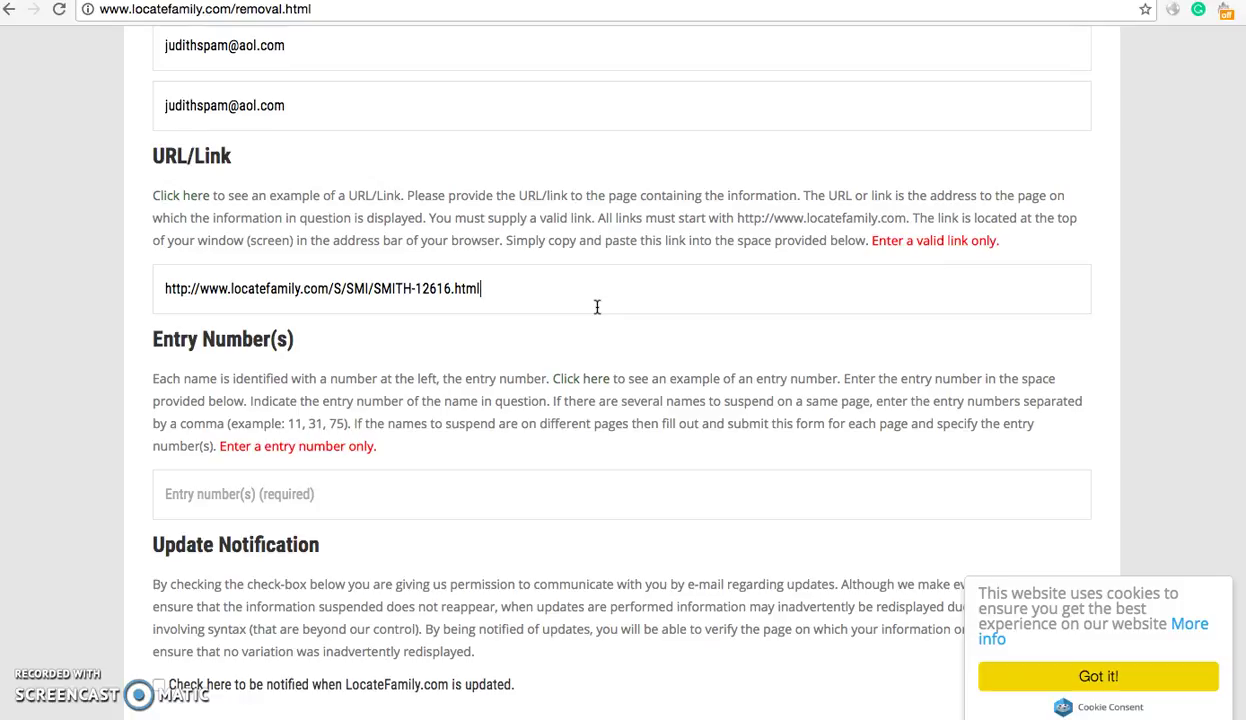
{"action": "scroll", "coordinate": [603, 260], "scroll_direction": "down", "scroll_amount": 2}
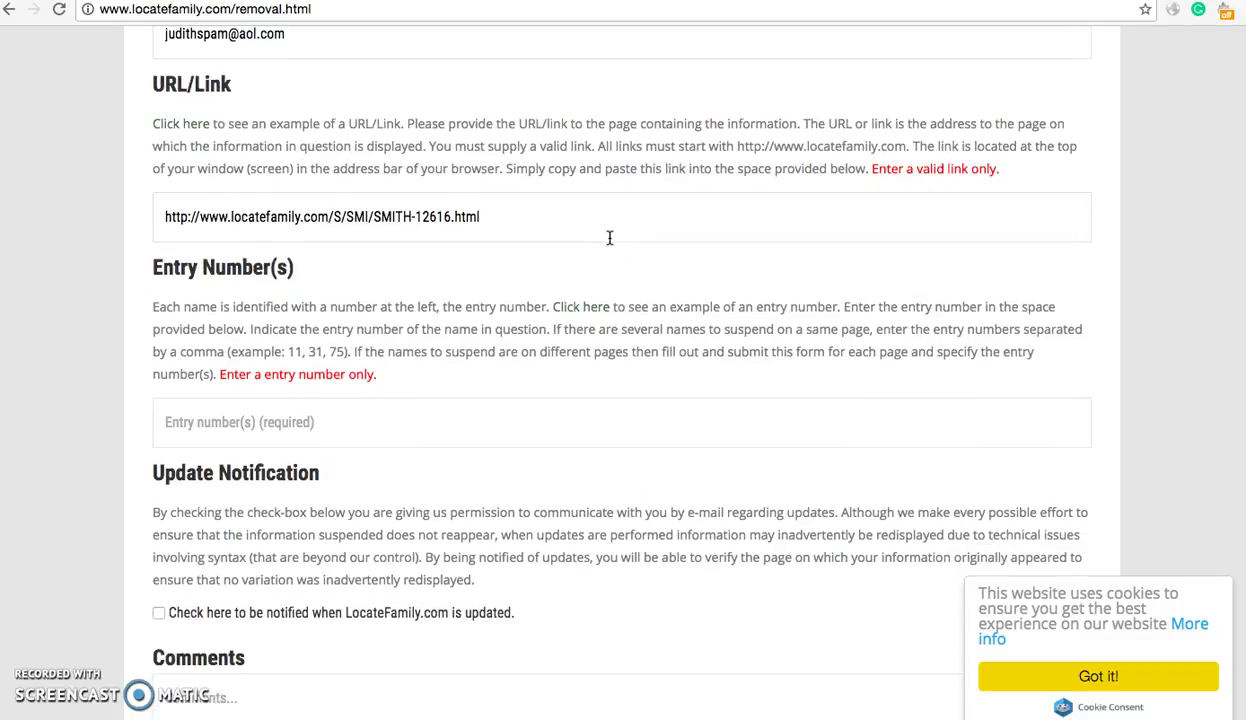
{"action": "scroll", "coordinate": [609, 237], "scroll_direction": "down", "scroll_amount": 1}
{"action": "left_click", "coordinate": [165, 357]}
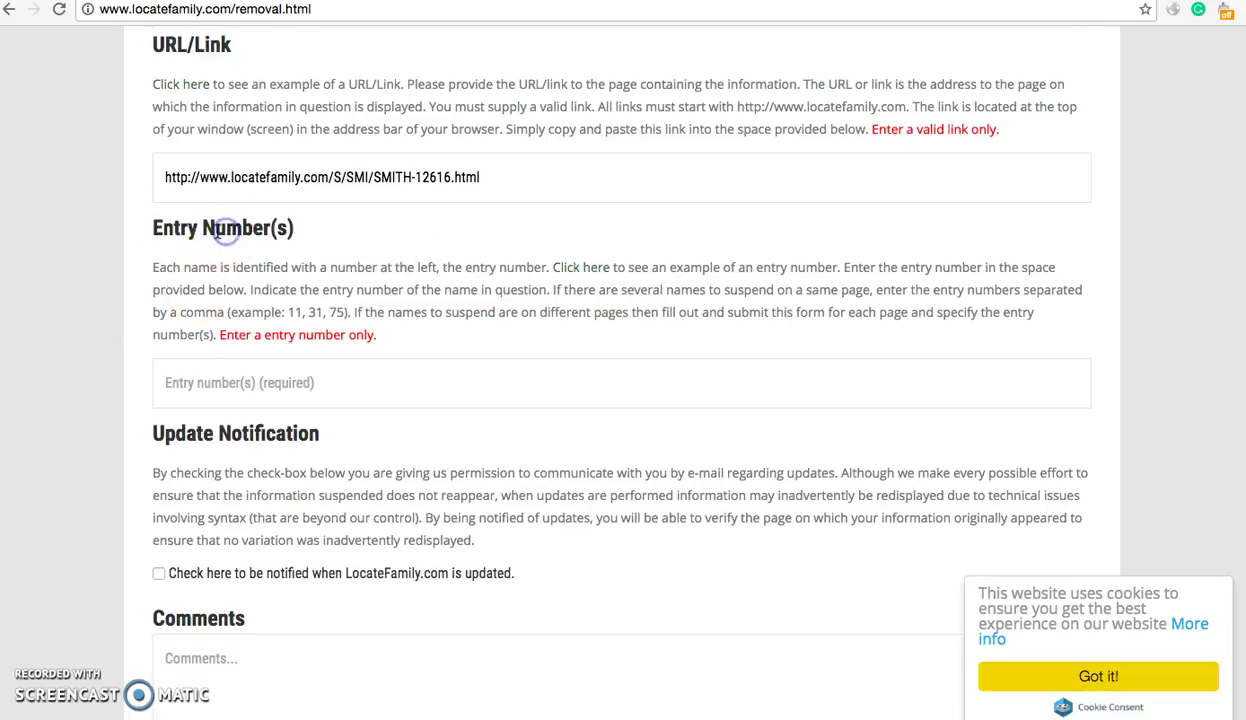
{"action": "left_click_drag", "start_coordinate": [147, 232], "coordinate": [299, 229]}
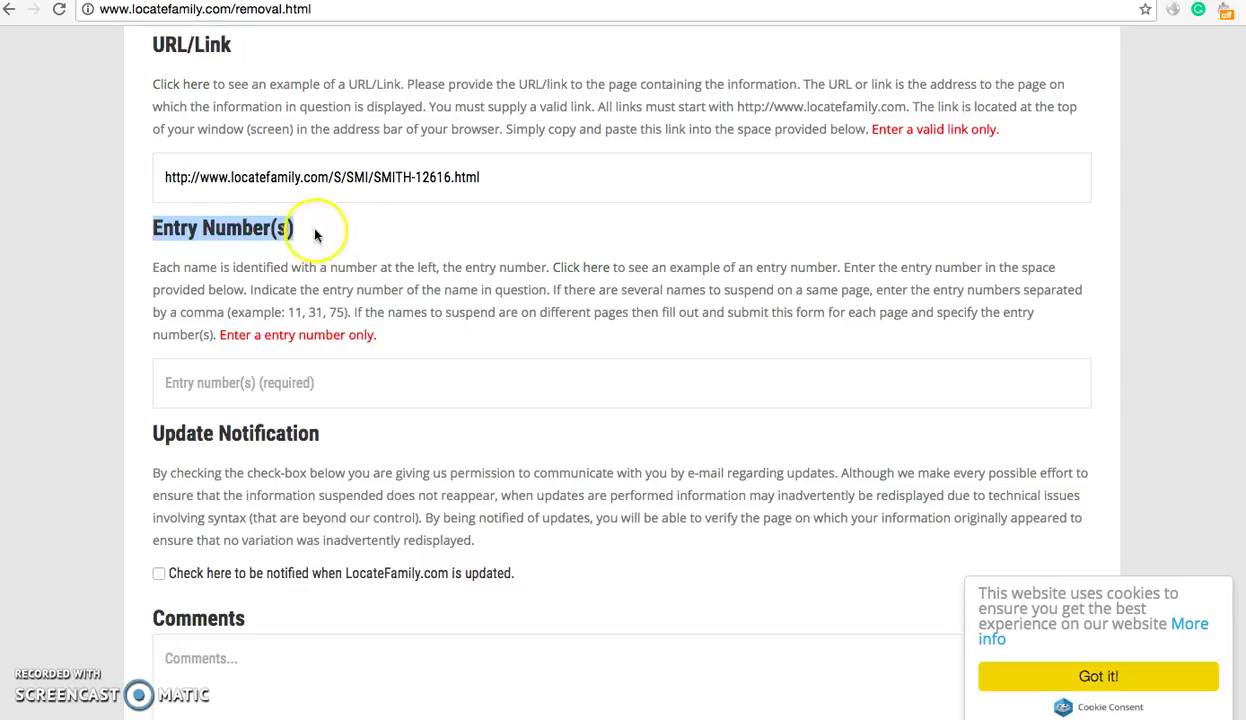
- On the listing page 12616, highlight entry number 2 and look over the numbered Smith entries
{"action": "left_click", "coordinate": [1021, 4]}
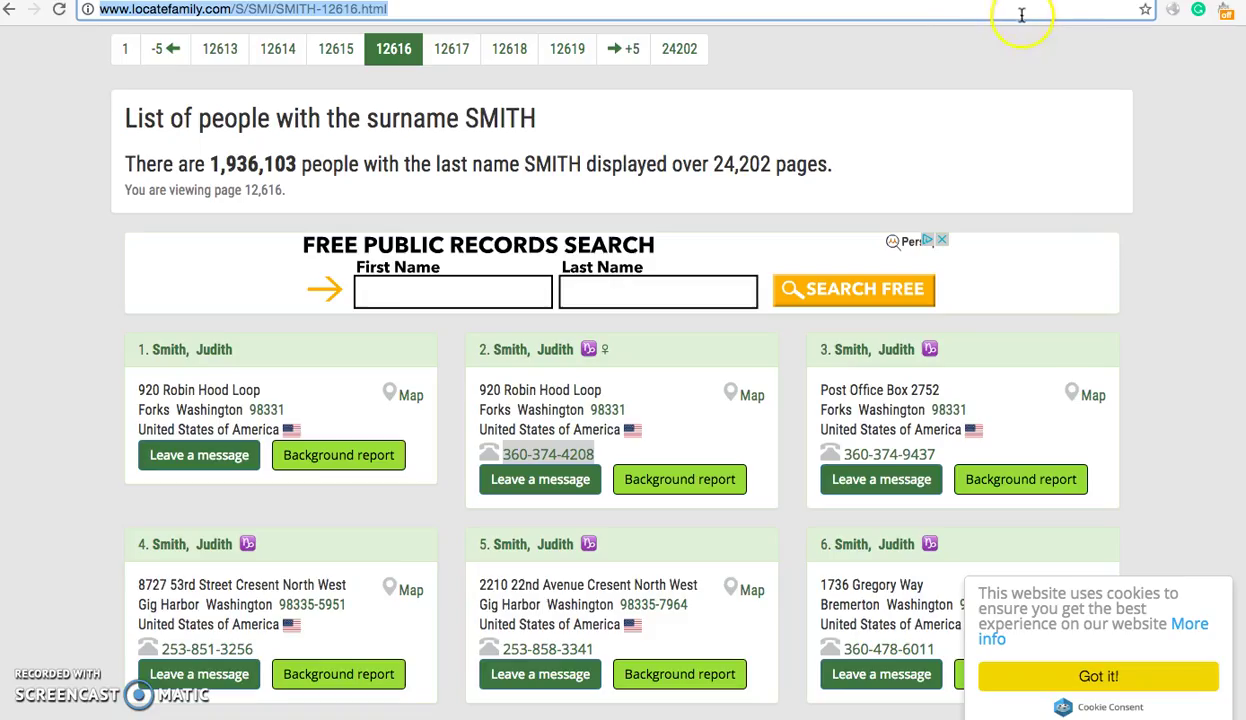
{"action": "left_click", "coordinate": [481, 350]}
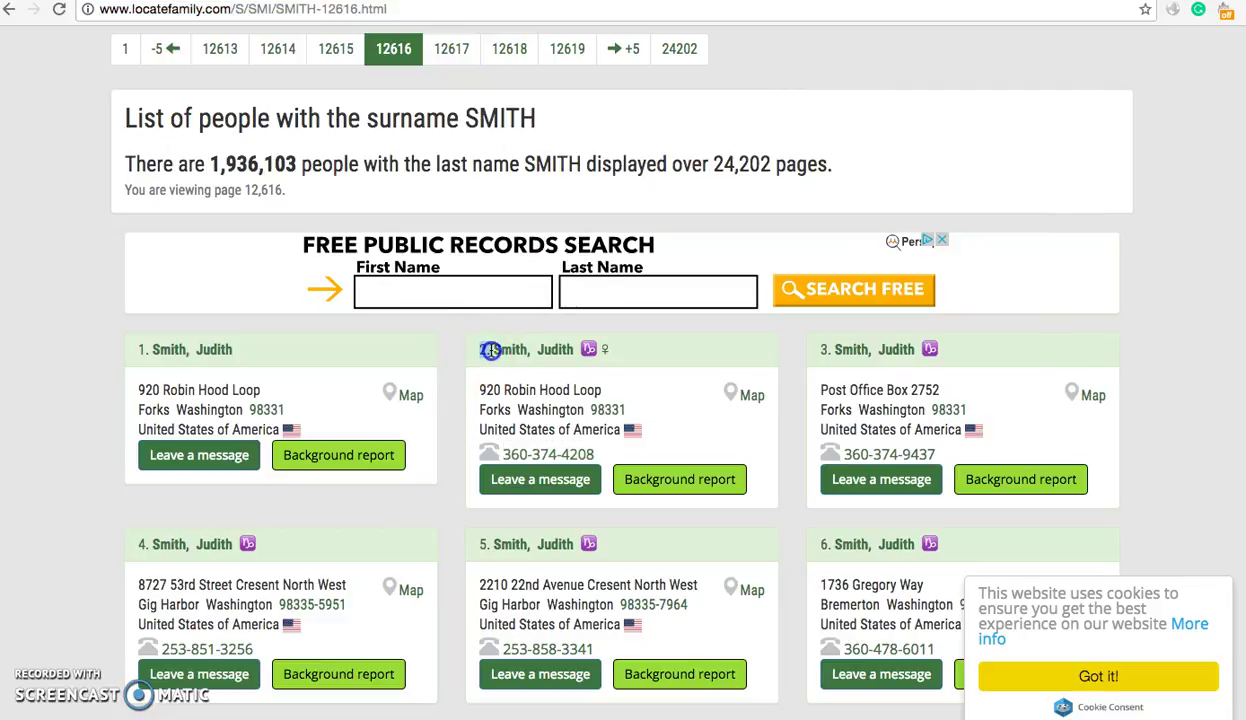
{"action": "left_click_drag", "start_coordinate": [481, 350], "coordinate": [491, 350]}
{"action": "scroll", "coordinate": [455, 362], "scroll_direction": "down", "scroll_amount": 10}
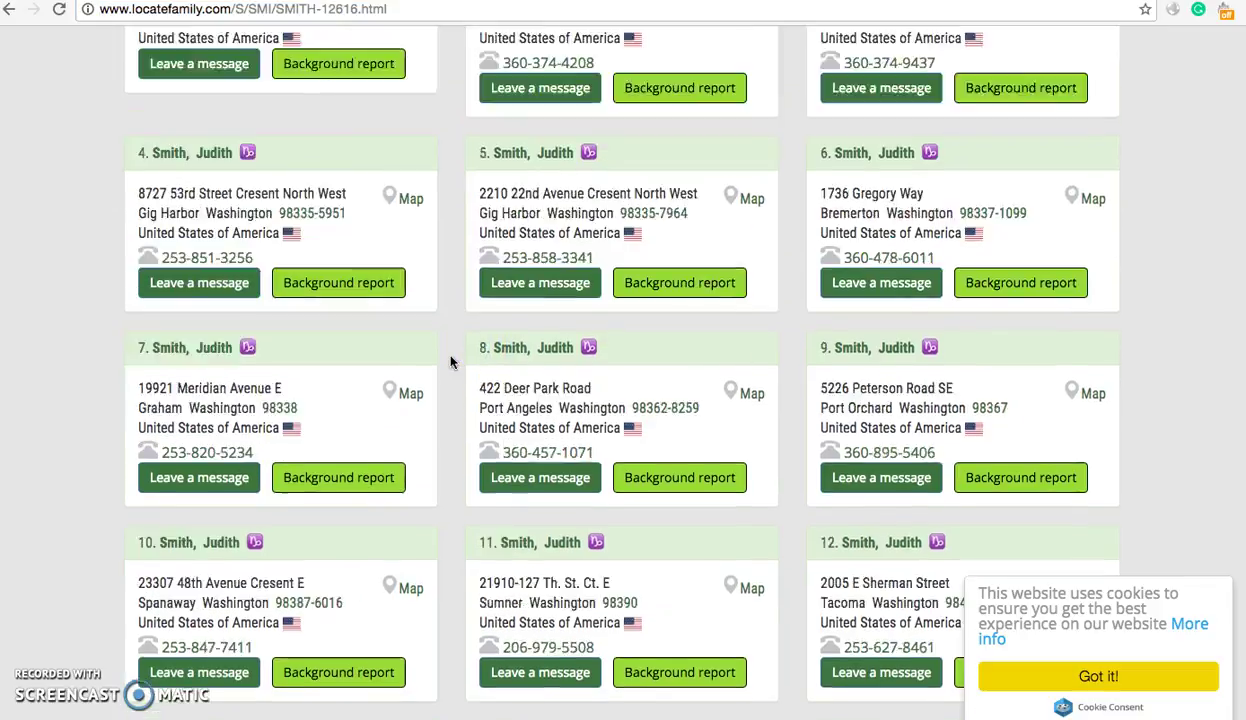
{"action": "scroll", "coordinate": [451, 362], "scroll_direction": "down", "scroll_amount": 20}
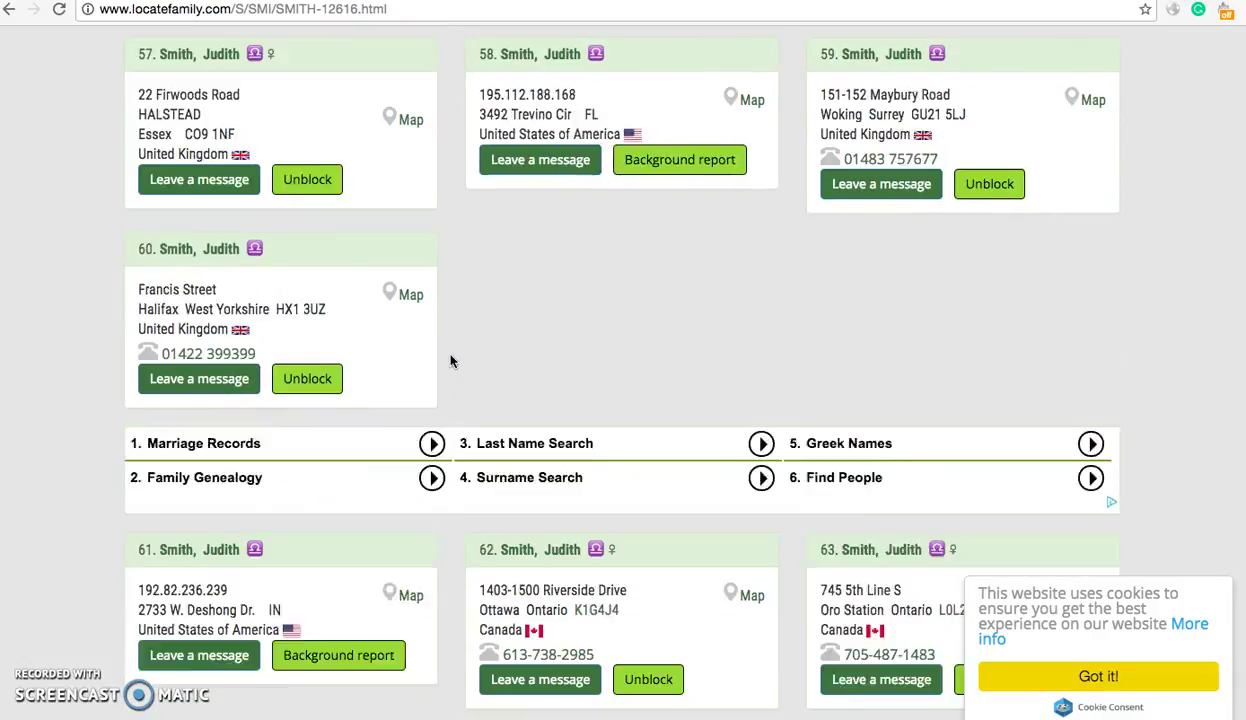
{"action": "scroll", "coordinate": [451, 362], "scroll_direction": "down", "scroll_amount": 3}
{"action": "scroll", "coordinate": [451, 362], "scroll_direction": "up", "scroll_amount": 6}
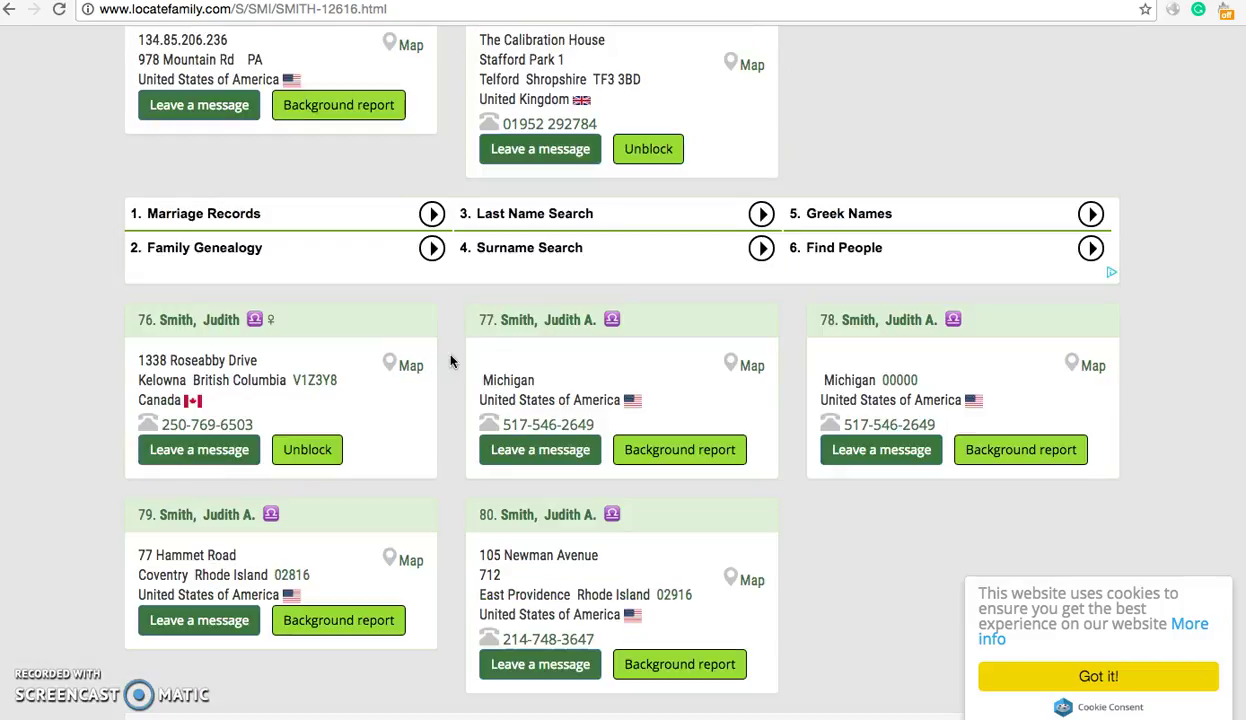
{"action": "scroll", "coordinate": [451, 362], "scroll_direction": "down", "scroll_amount": 2}
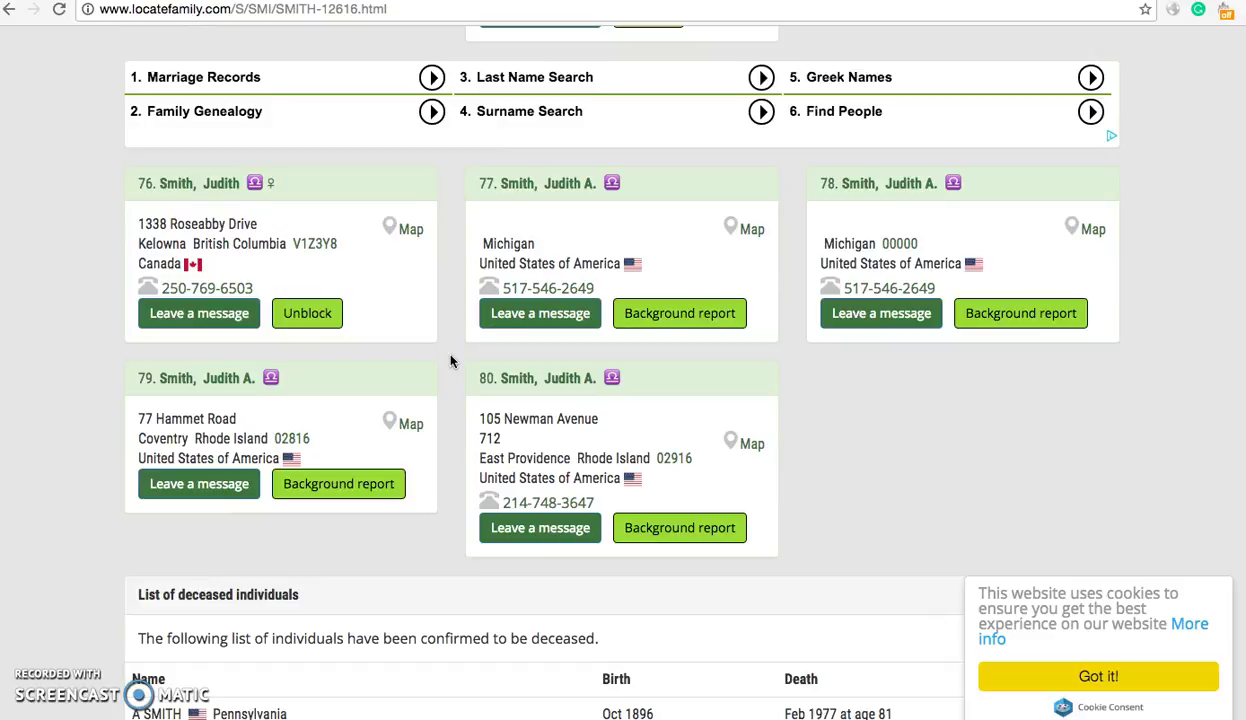
{"action": "scroll", "coordinate": [451, 362], "scroll_direction": "up", "scroll_amount": 6}
{"action": "scroll", "coordinate": [451, 362], "scroll_direction": "up", "scroll_amount": 12}
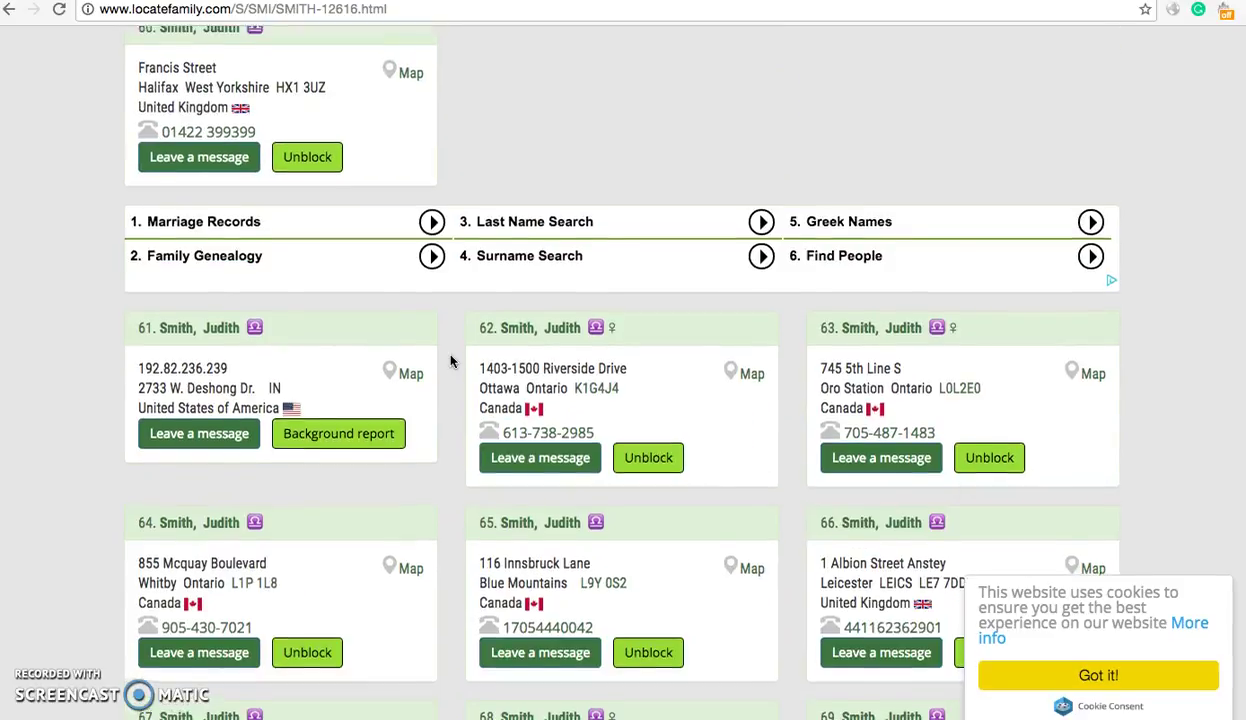
{"action": "scroll", "coordinate": [451, 362], "scroll_direction": "up", "scroll_amount": 15}
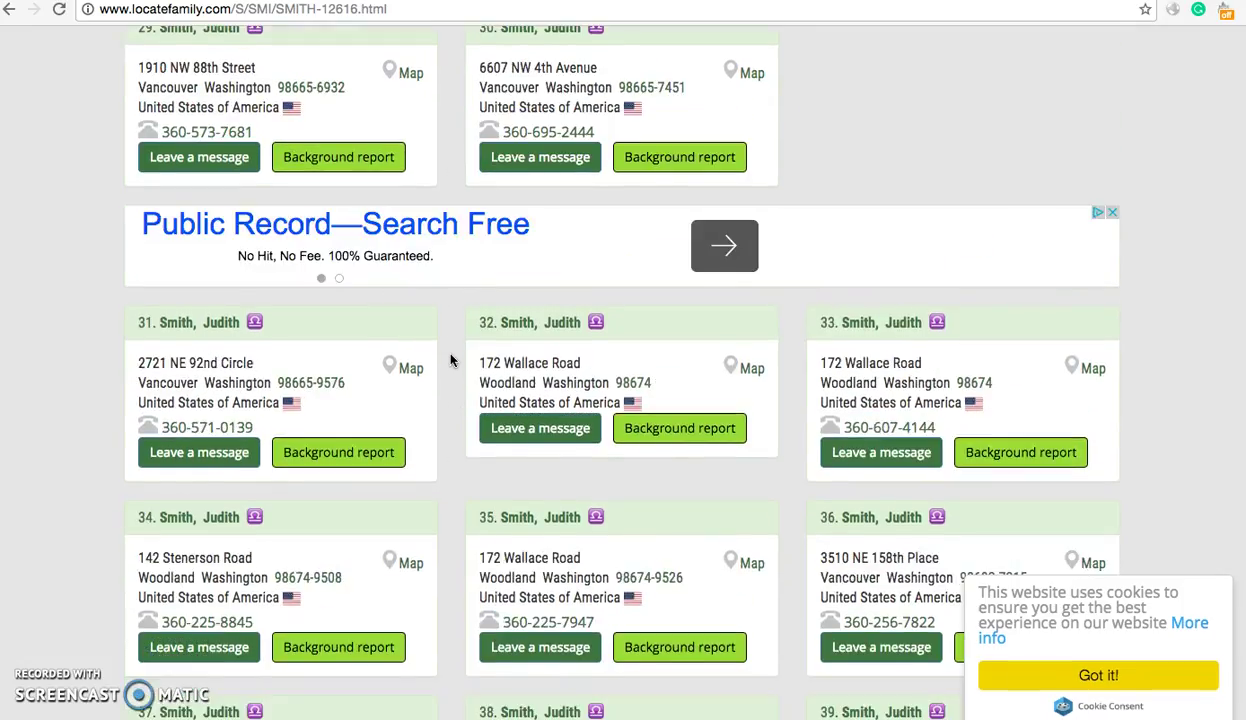
{"action": "scroll", "coordinate": [451, 361], "scroll_direction": "up", "scroll_amount": 15}
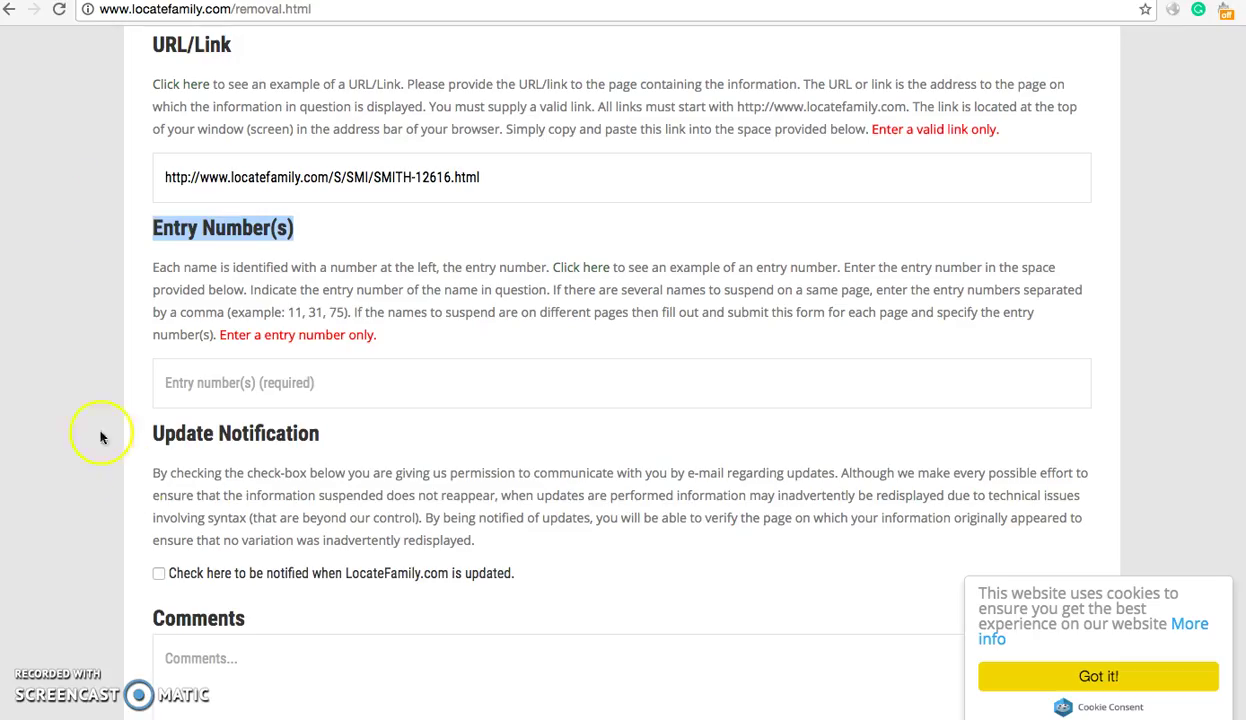
{"action": "left_click", "coordinate": [290, 370]}
{"action": "type", "text": "2"}
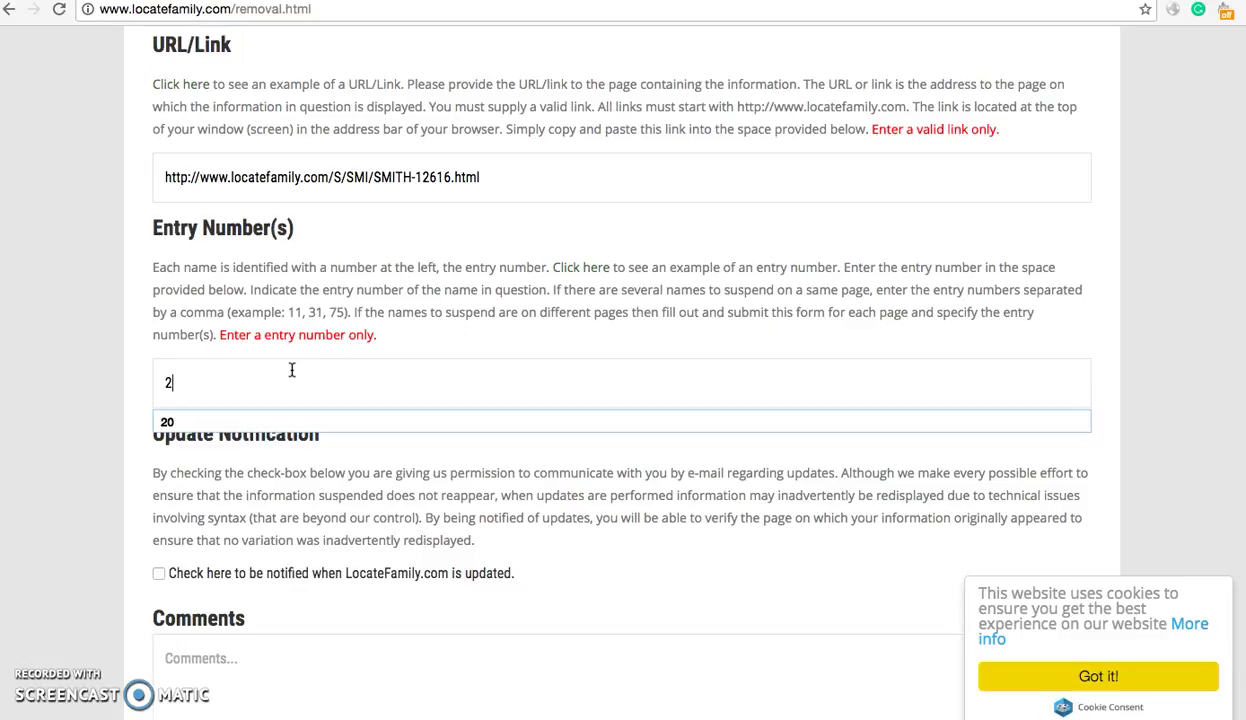
{"action": "left_click", "coordinate": [507, 178]}
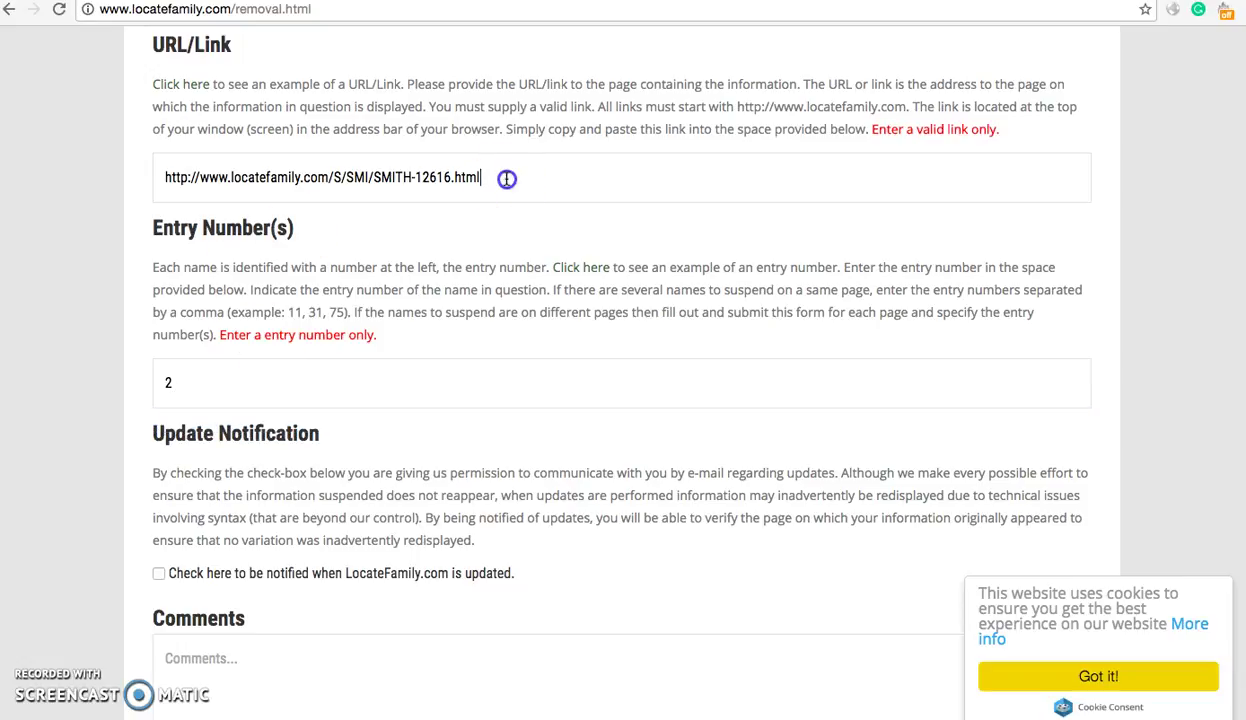
{"action": "triple_click", "coordinate": [507, 178]}
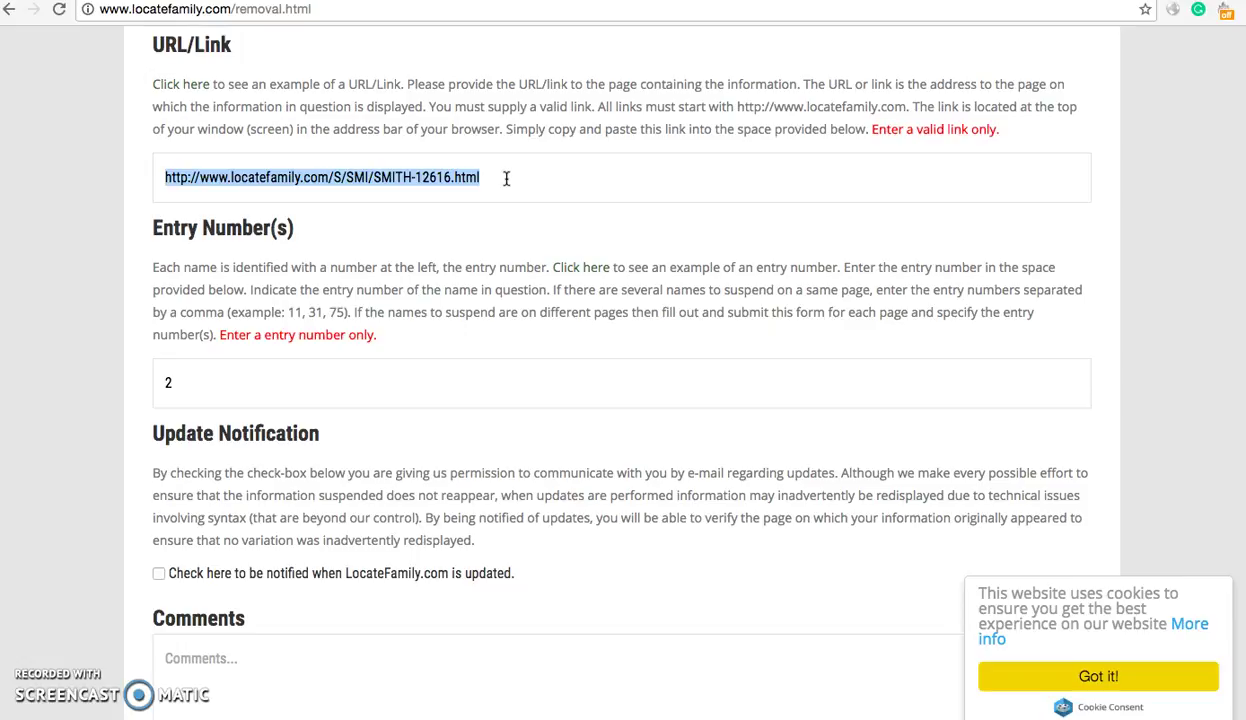
{"action": "left_click", "coordinate": [487, 125]}
{"action": "scroll", "coordinate": [471, 122], "scroll_direction": "up", "scroll_amount": 3}
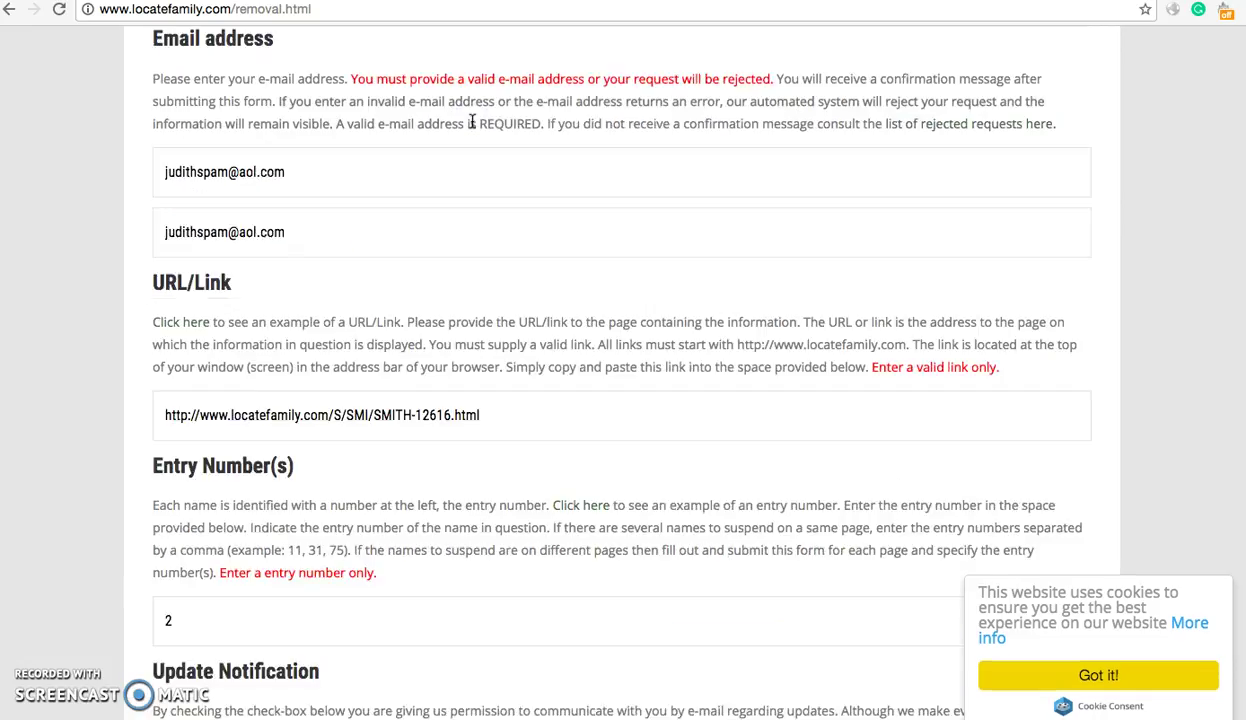
{"action": "scroll", "coordinate": [473, 120], "scroll_direction": "up", "scroll_amount": 2}
{"action": "scroll", "coordinate": [473, 120], "scroll_direction": "down", "scroll_amount": 5}
{"action": "left_click", "coordinate": [499, 205]}
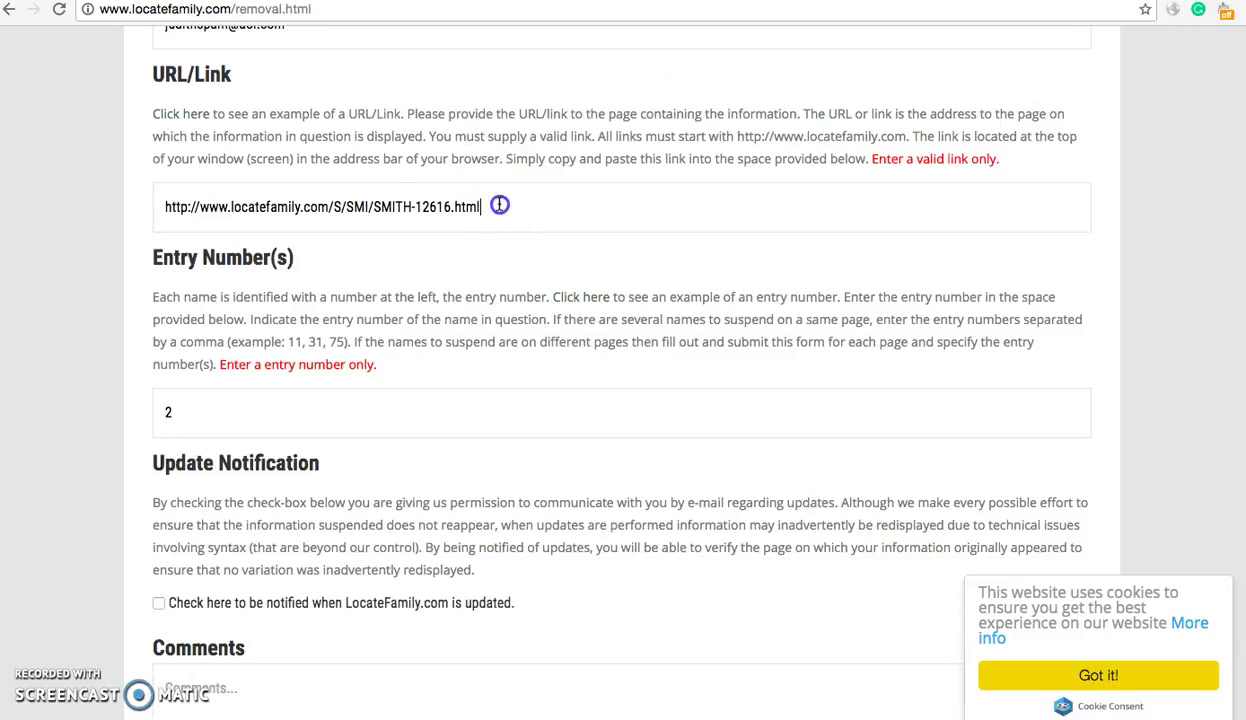
{"action": "left_click", "coordinate": [338, 405]}
{"action": "type", "text": "2, `1"}
{"action": "key", "text": "BackSpace"}
{"action": "key", "text": "BackSpace"}
{"action": "type", "text": "16, 40"}
{"action": "key", "text": "BackSpace"}
{"action": "key", "text": "BackSpace"}
{"action": "key", "text": "BackSpace"}
{"action": "key", "text": "BackSpace"}
{"action": "key", "text": "BackSpace"}
{"action": "key", "text": "BackSpace"}
{"action": "key", "text": "BackSpace"}
{"action": "key", "text": "BackSpace"}
{"action": "left_click", "coordinate": [361, 331]}
{"action": "scroll", "coordinate": [364, 338], "scroll_direction": "down", "scroll_amount": 1}
{"action": "scroll", "coordinate": [364, 338], "scroll_direction": "down", "scroll_amount": 3}
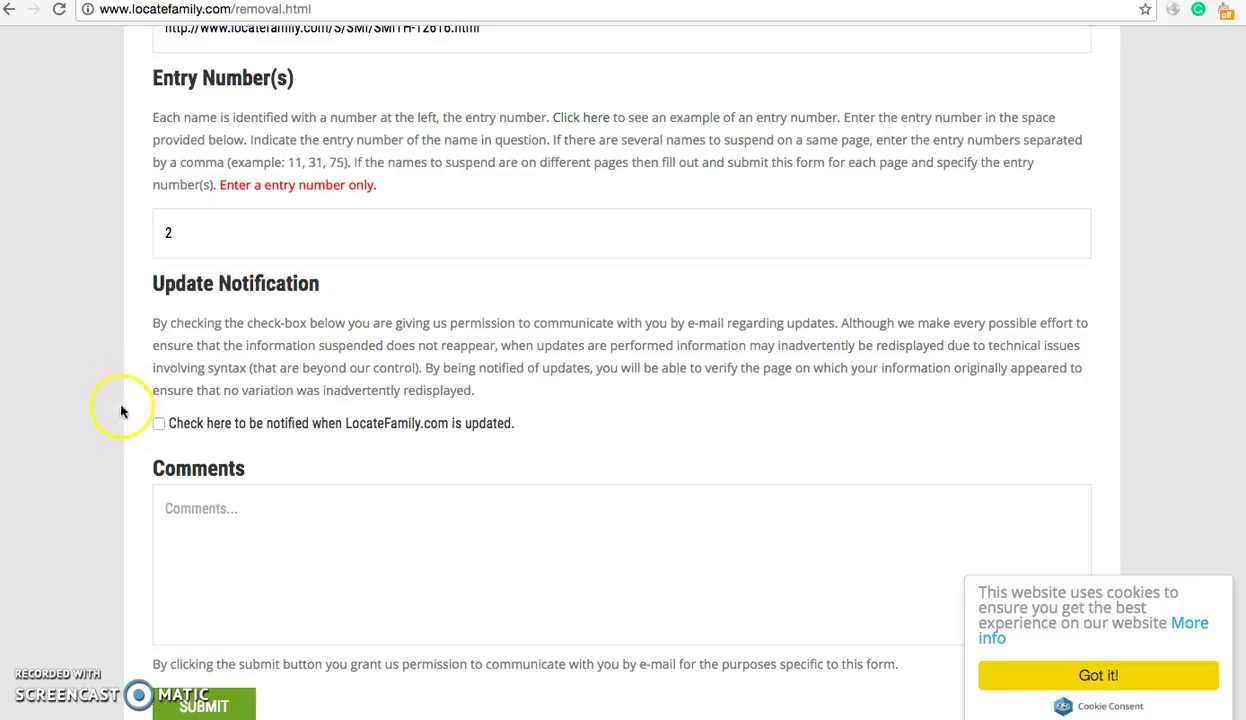
{"action": "left_click", "coordinate": [161, 427]}
{"action": "left_click", "coordinate": [159, 424]}
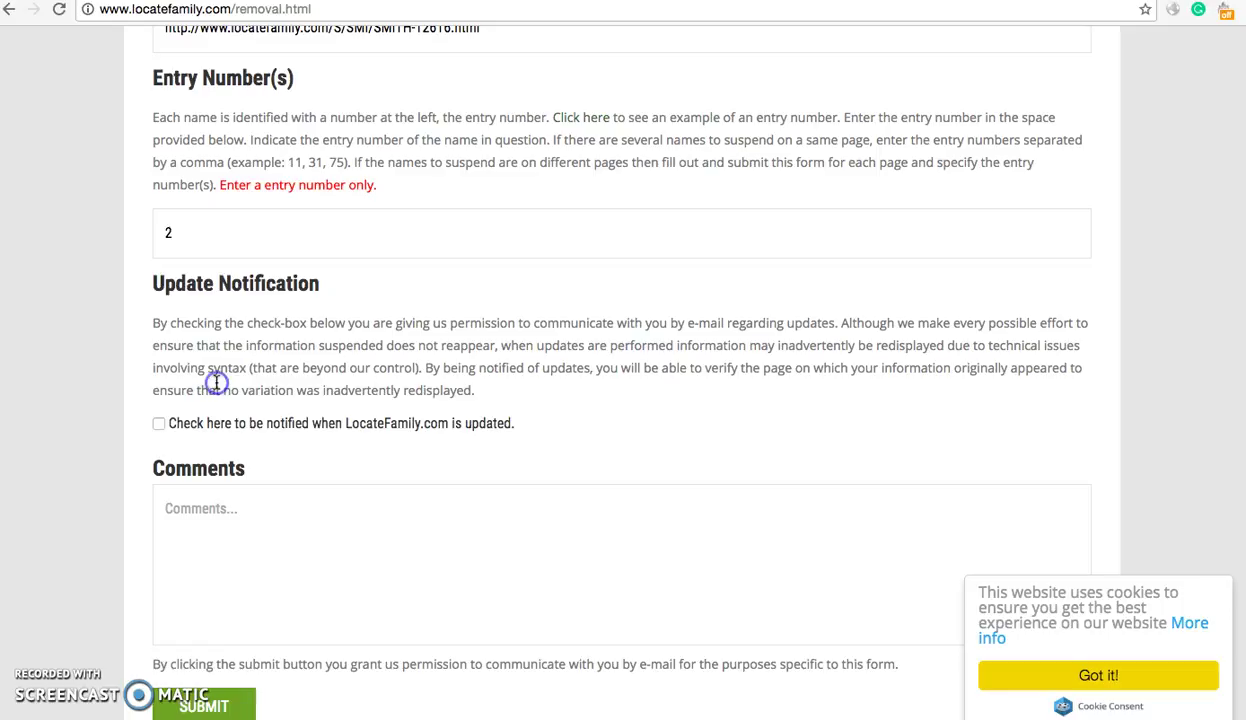
{"action": "left_click", "coordinate": [158, 424]}
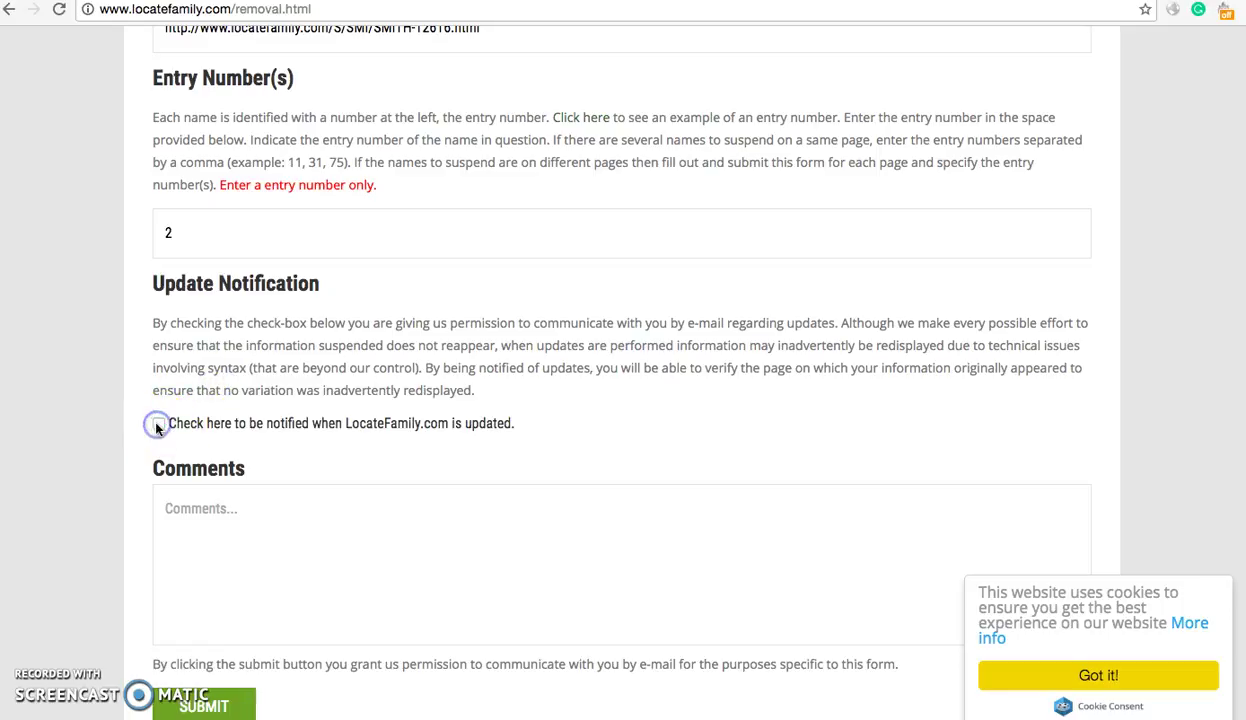
{"action": "left_click", "coordinate": [158, 424]}
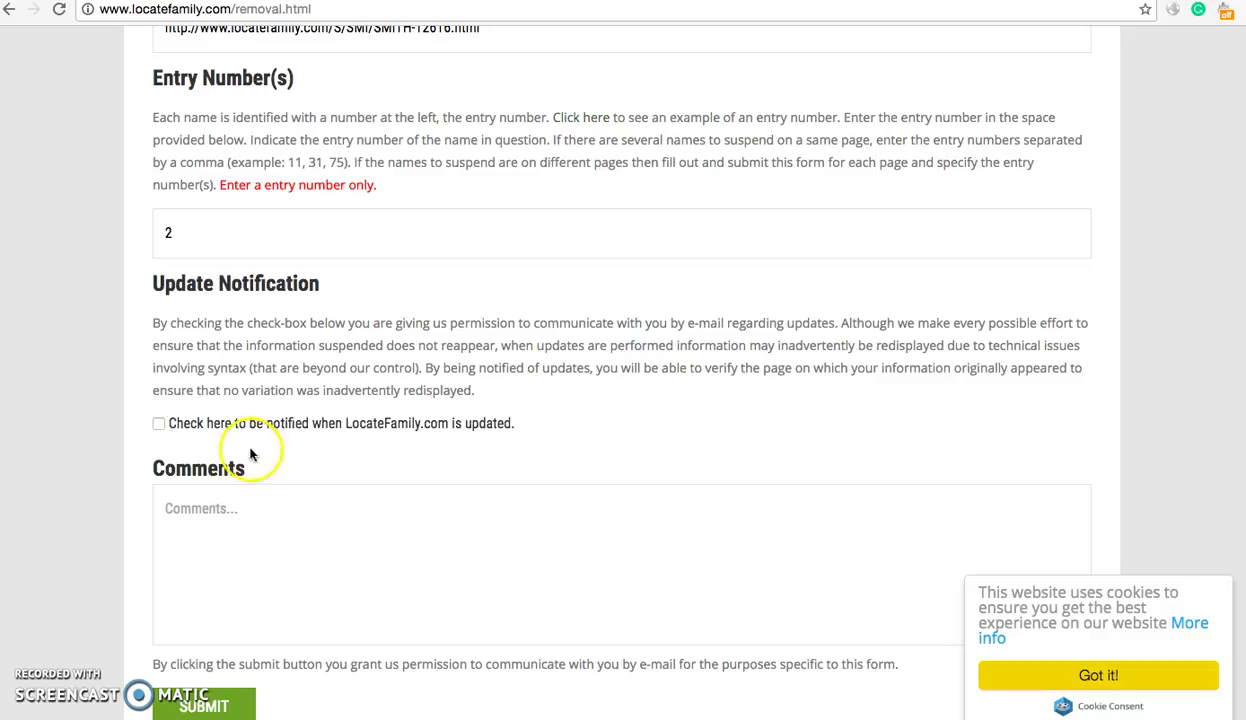
{"action": "left_click", "coordinate": [319, 555]}
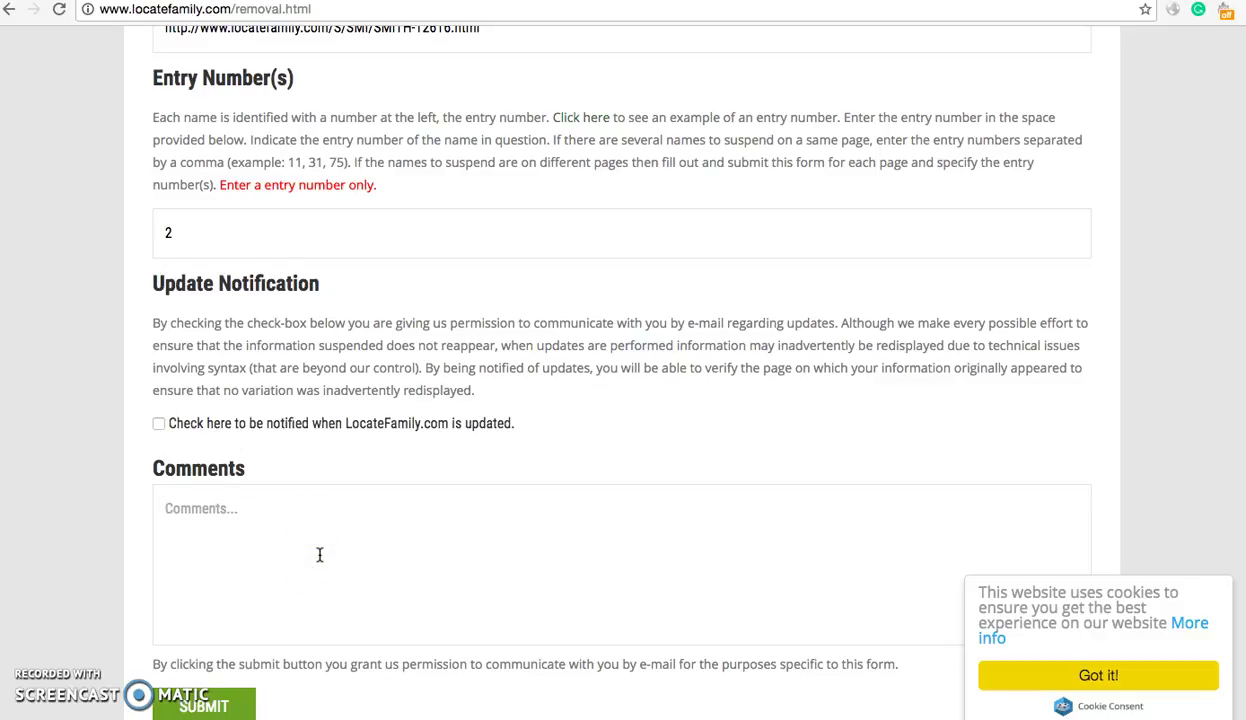
{"action": "scroll", "coordinate": [319, 555], "scroll_direction": "down", "scroll_amount": 3}
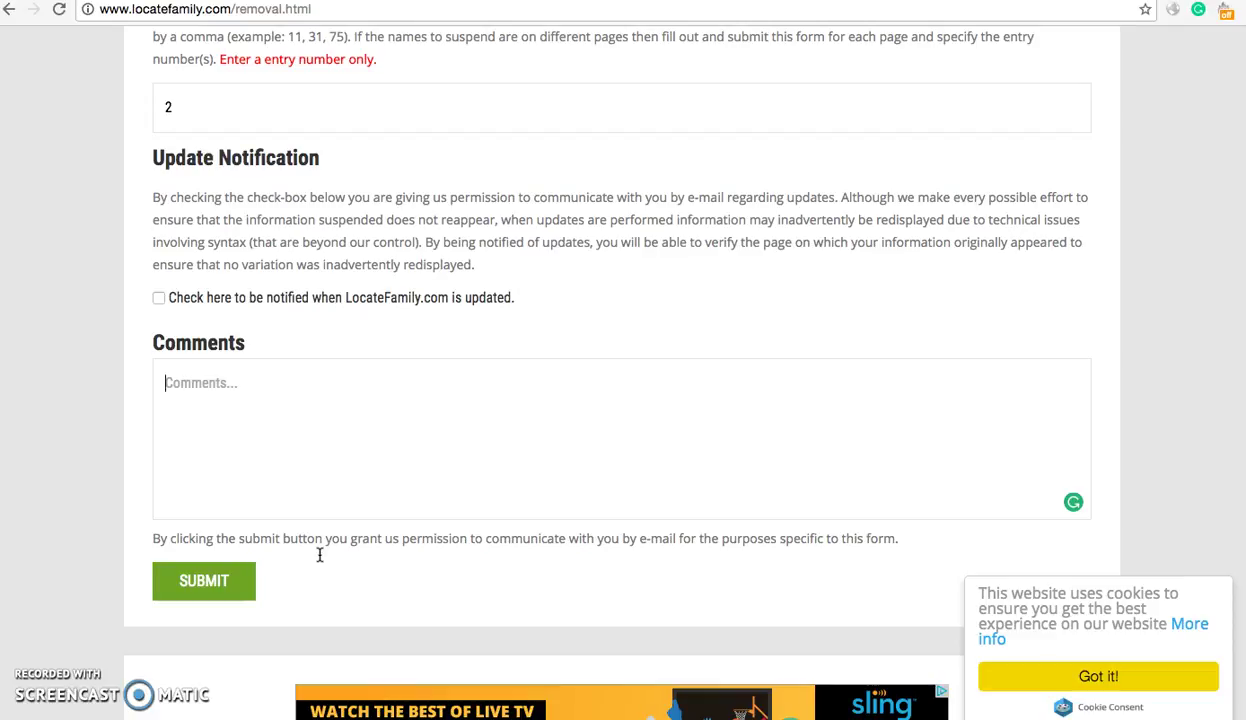
- Enter 'Please remove me, I am a victim of identity theft. Thank you!' as the comment and check it
{"action": "left_click", "coordinate": [534, 226]}
{"action": "left_click", "coordinate": [528, 439]}
{"action": "type", "text": "Please "}
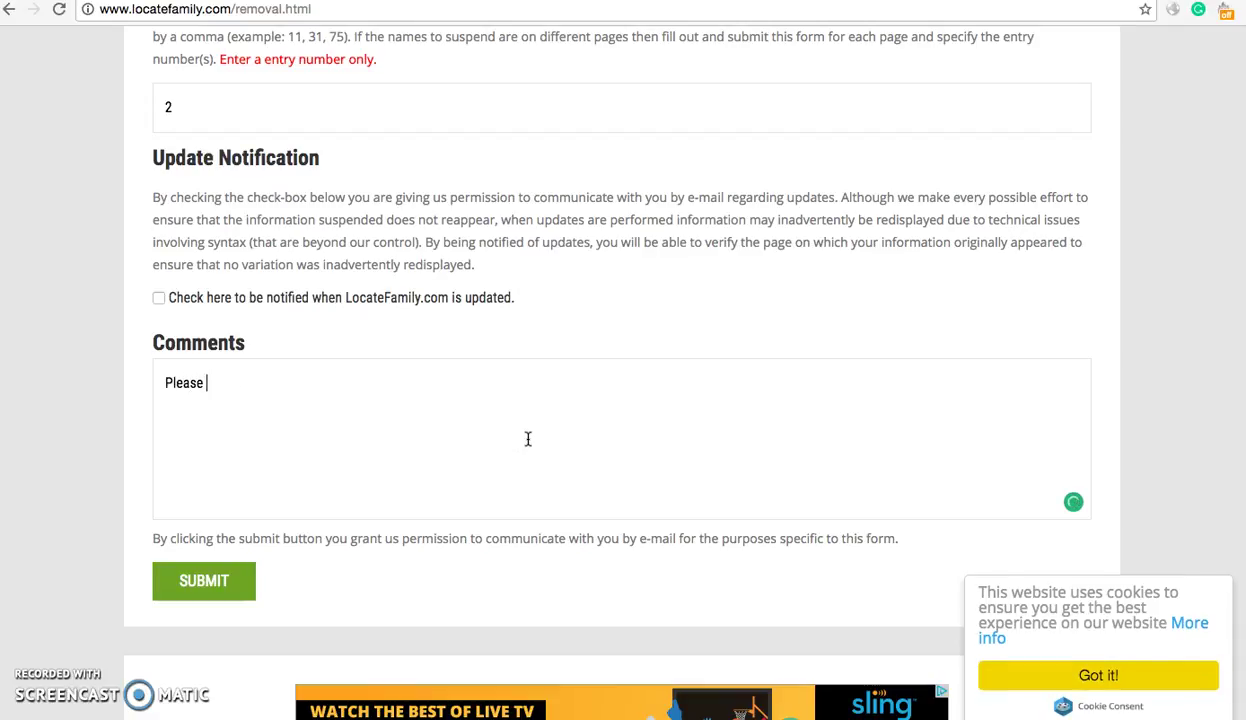
{"action": "type", "text": "remove me, I am "}
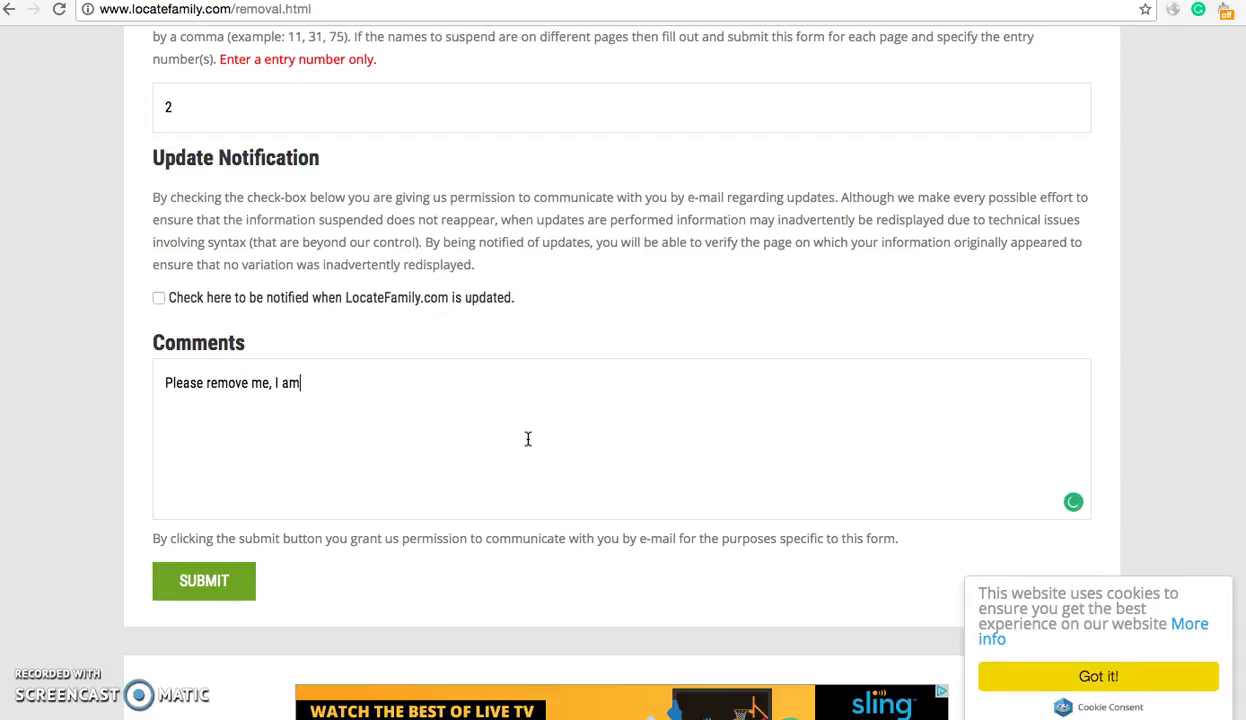
{"action": "type", "text": "a victim of identity theft. Th"}
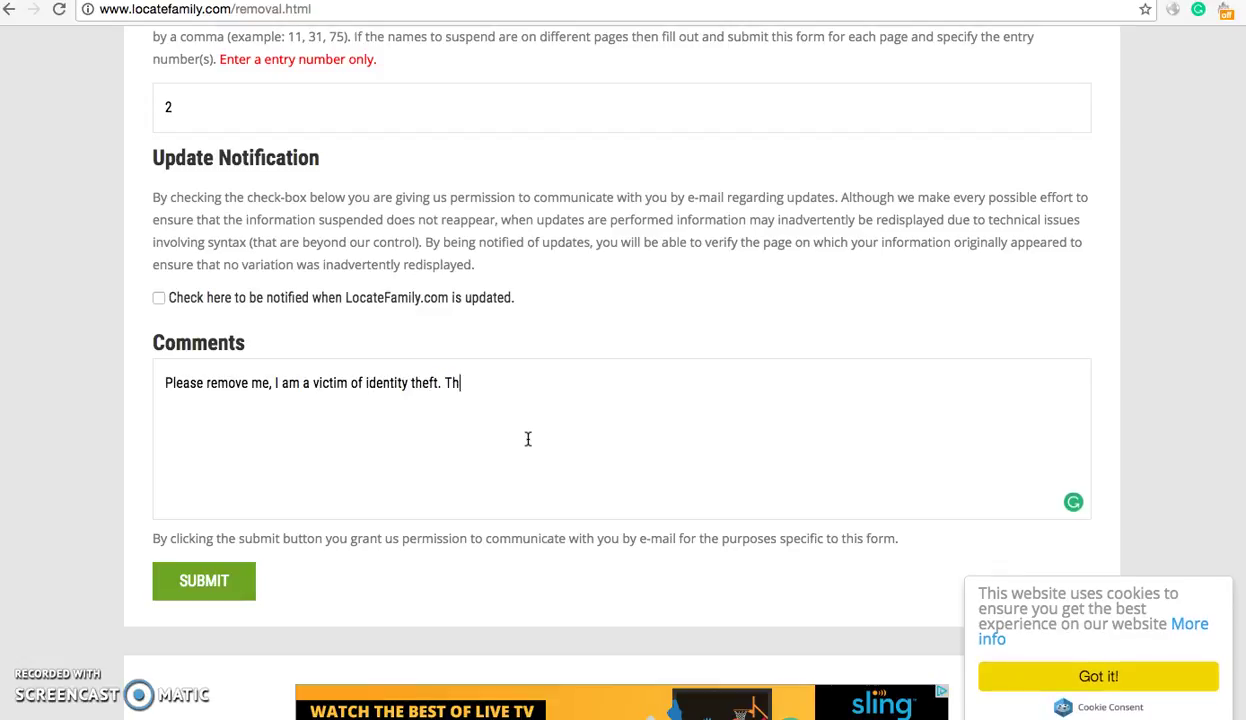
{"action": "type", "text": "ank you!"}
{"action": "left_click", "coordinate": [556, 424]}
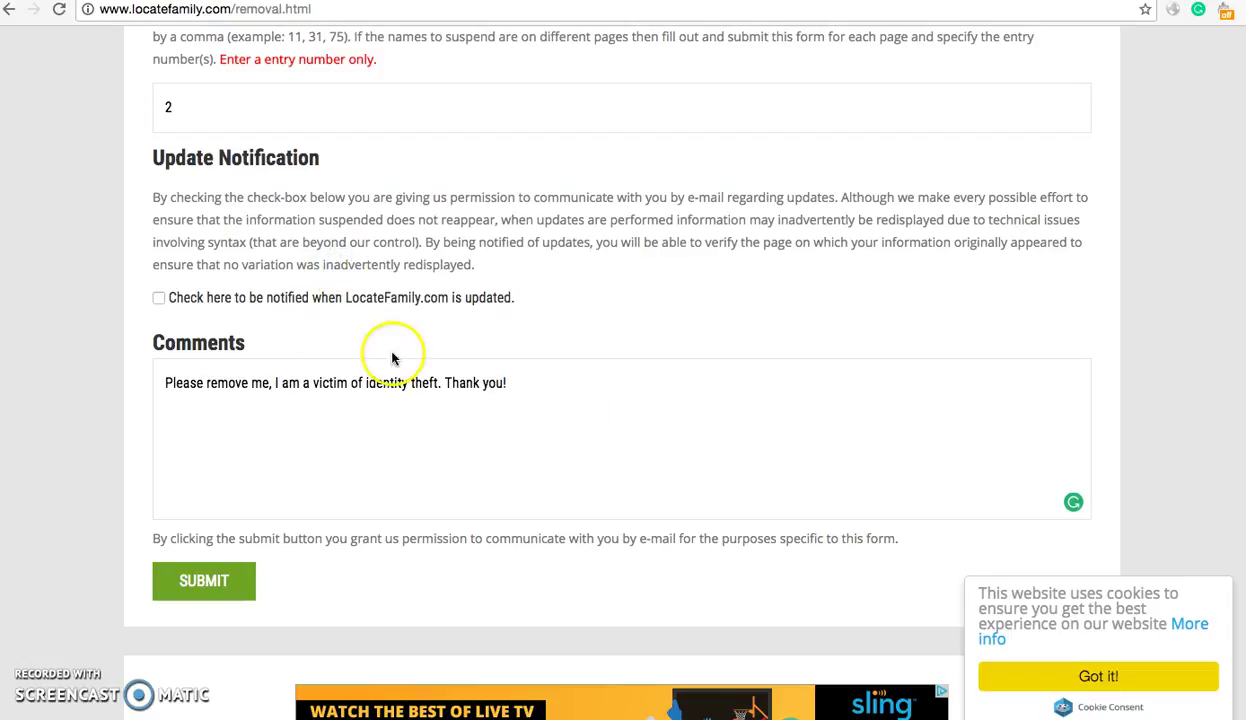
{"action": "scroll", "coordinate": [415, 293], "scroll_direction": "down", "scroll_amount": 2}
{"action": "left_click", "coordinate": [295, 305]}
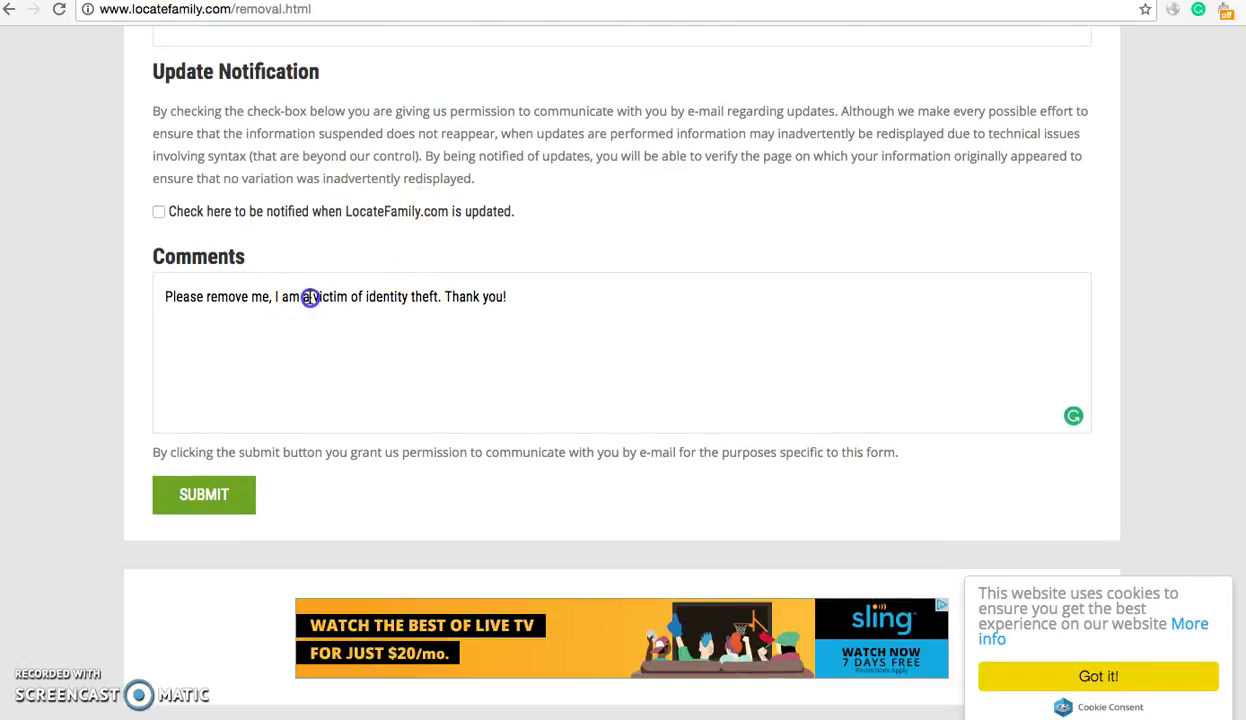
{"action": "triple_click", "coordinate": [311, 297]}
{"action": "left_click", "coordinate": [311, 297]}
{"action": "triple_click", "coordinate": [311, 297]}
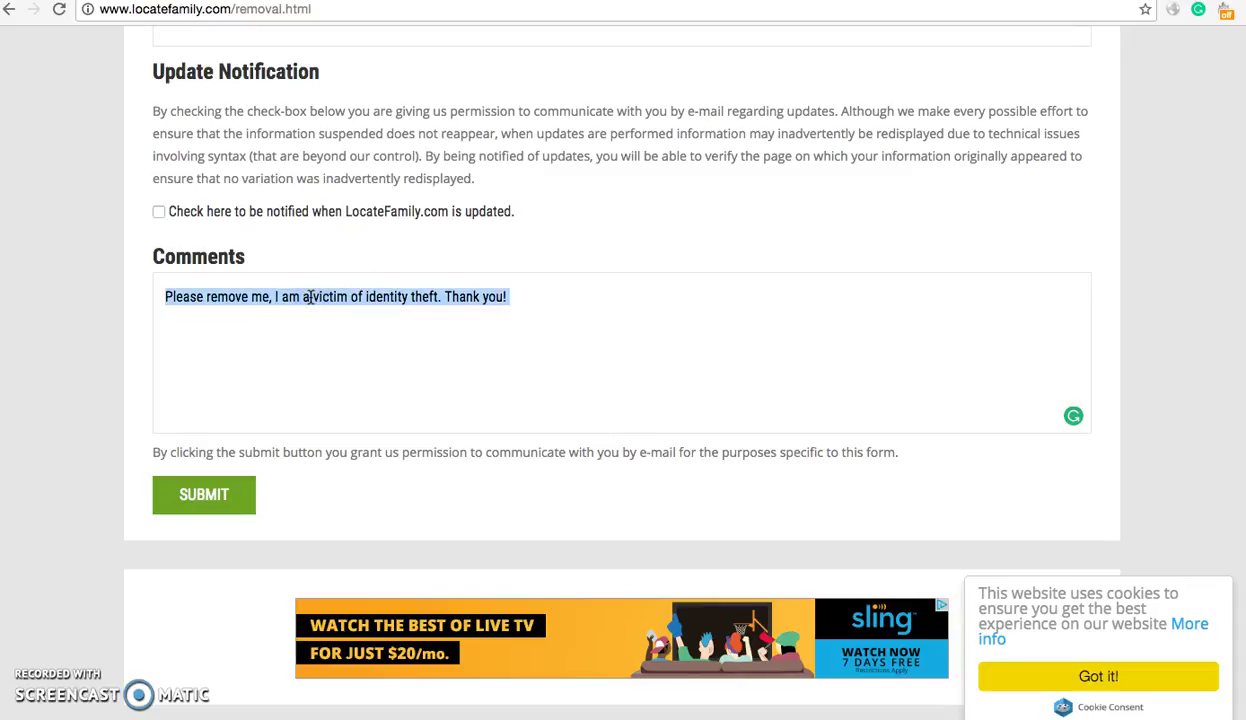
{"action": "left_click", "coordinate": [311, 297]}
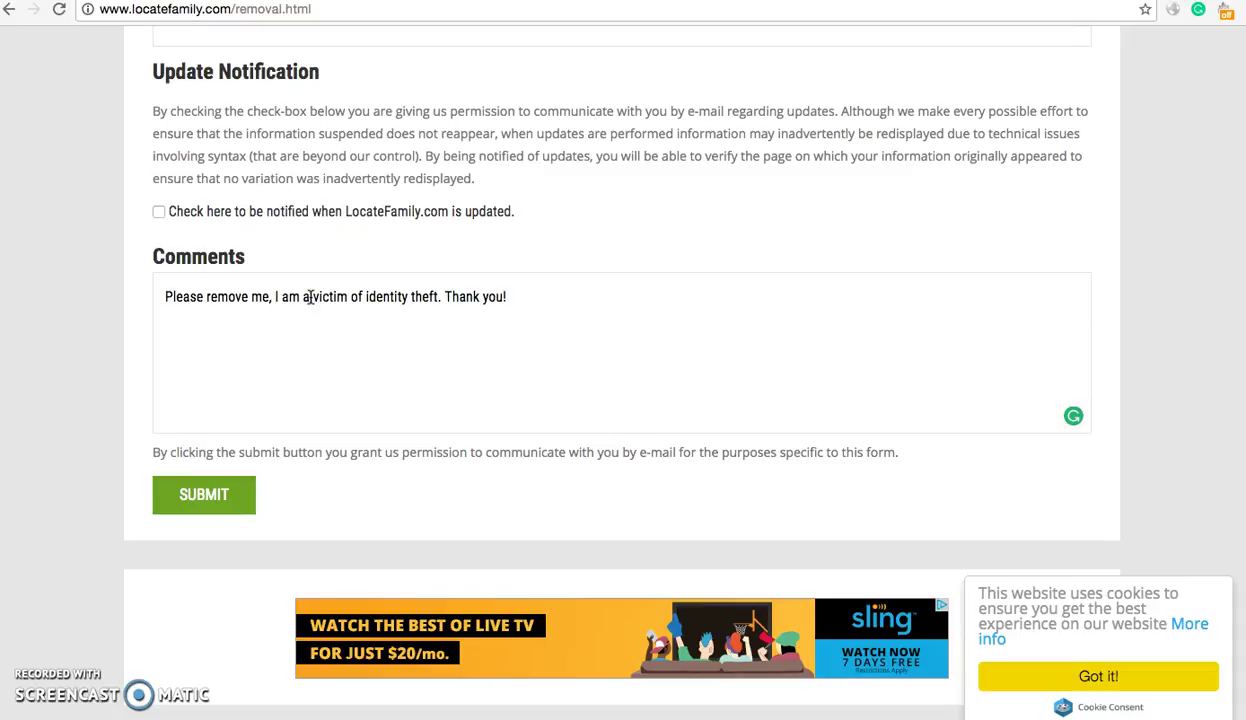
{"action": "left_click", "coordinate": [293, 298]}
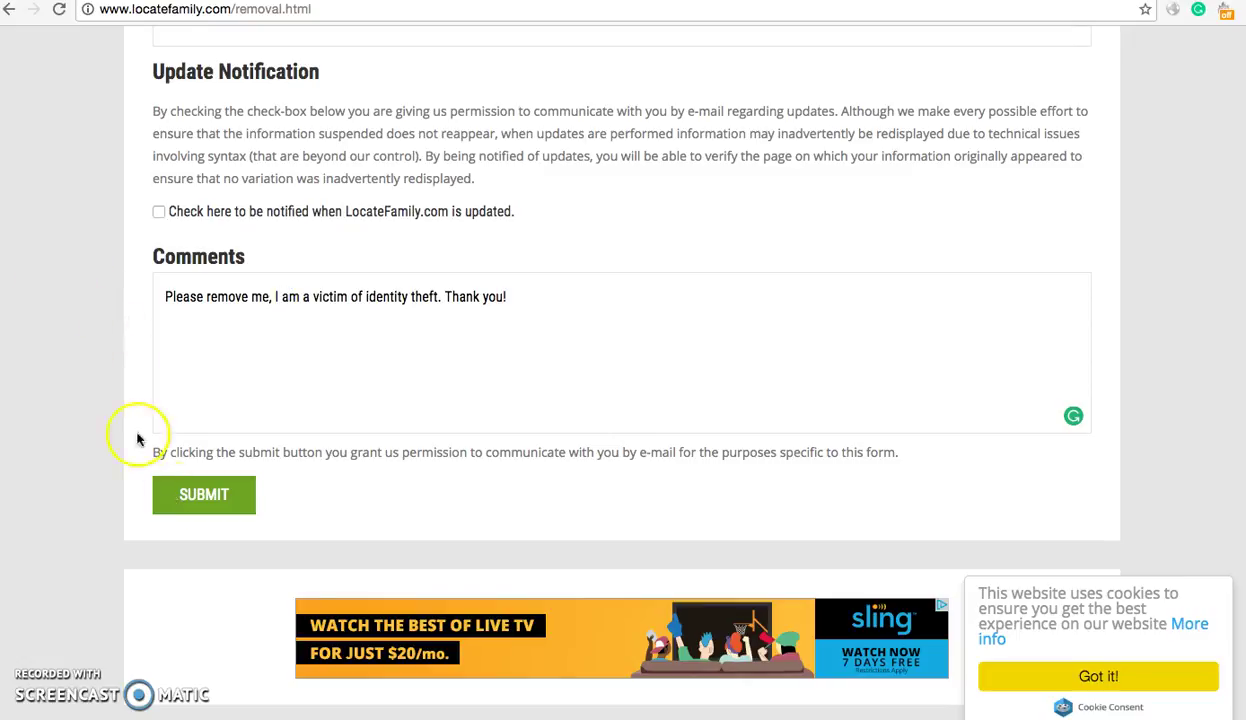
- Submit the suspension form and review the Thank you page's confirmation message
{"action": "left_click", "coordinate": [212, 496]}
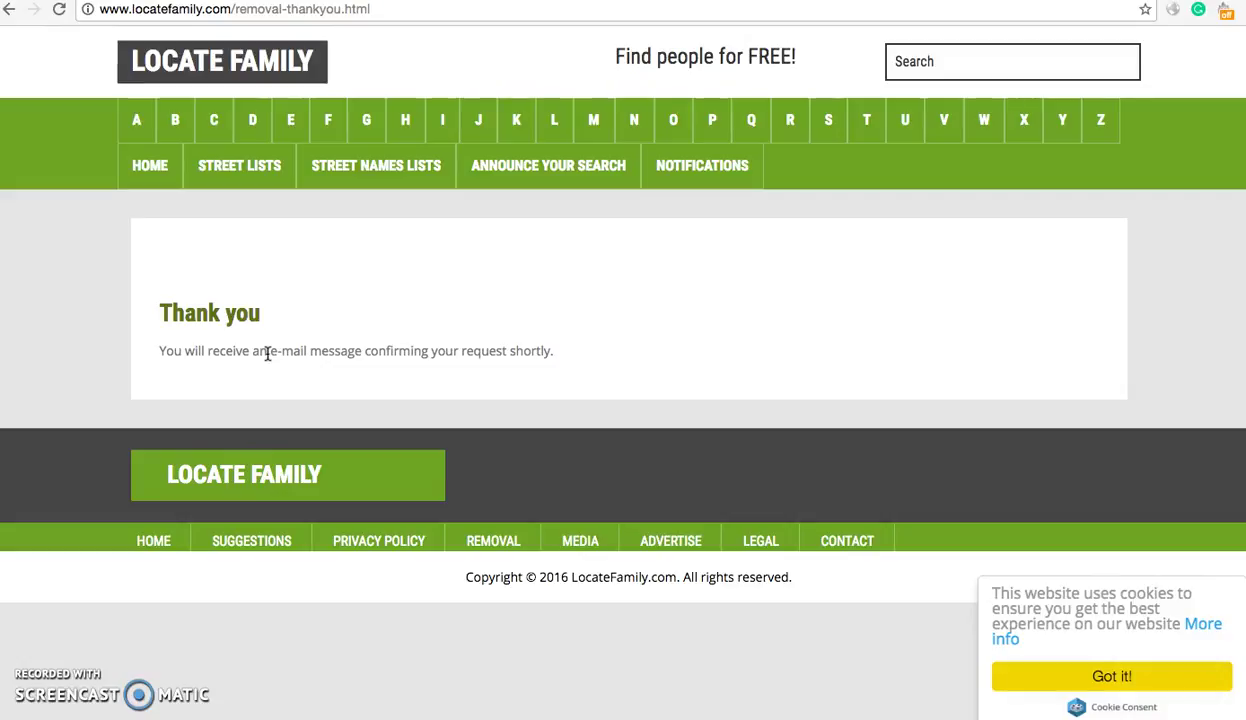
{"action": "triple_click", "coordinate": [267, 352]}
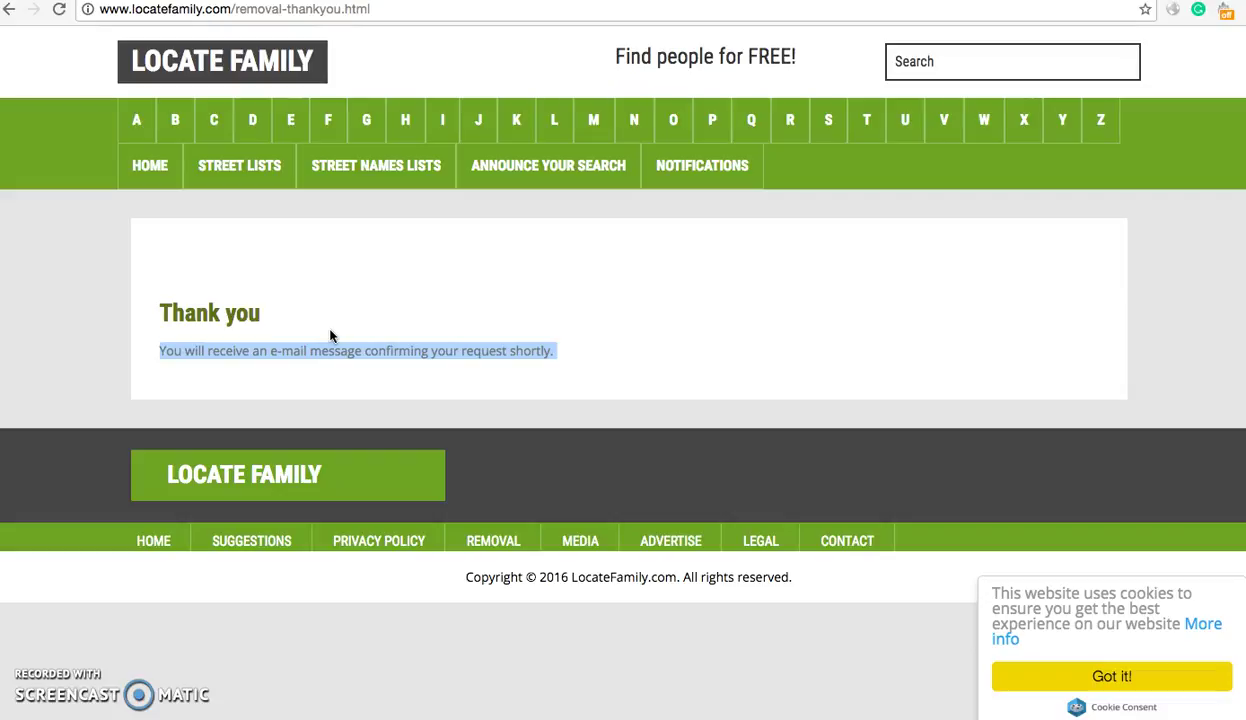
{"action": "left_click", "coordinate": [313, 299]}
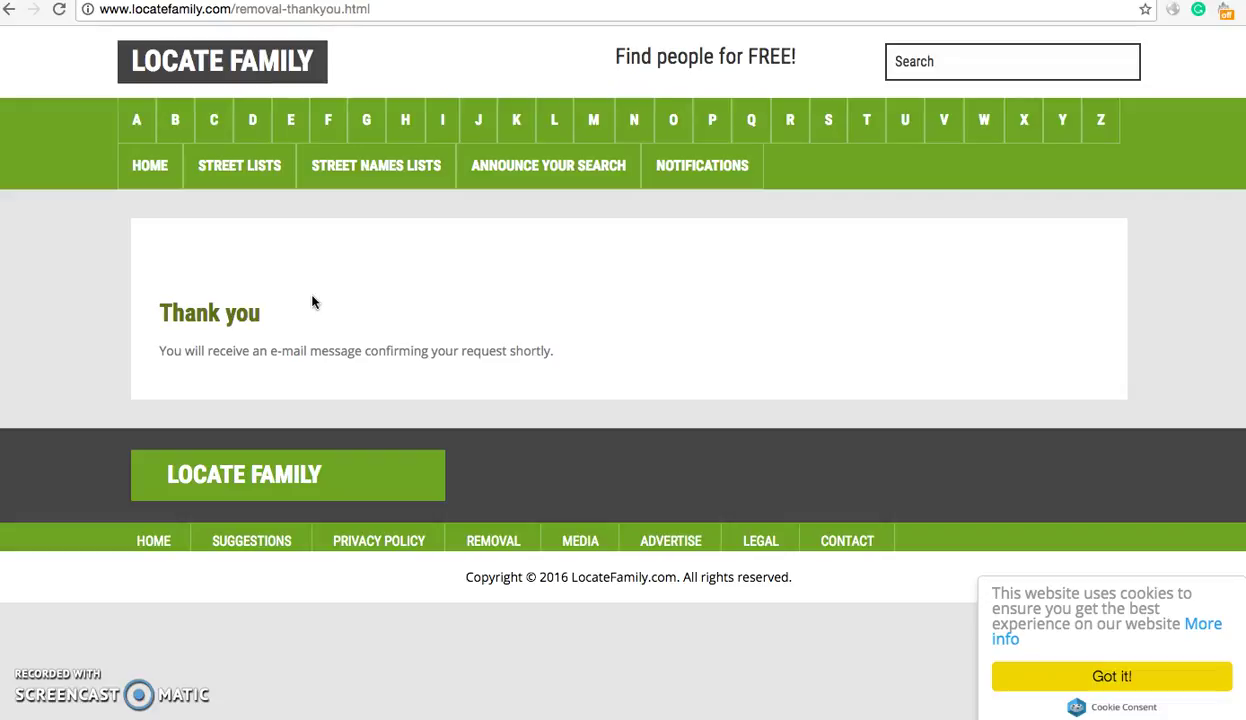
- Go back to the PrivacyDuck tab and open its home page headlined 'Real People + Real Opt Out Solutions'
{"action": "left_click", "coordinate": [556, 285]}
{"action": "key", "text": "ctrl+Tab"}
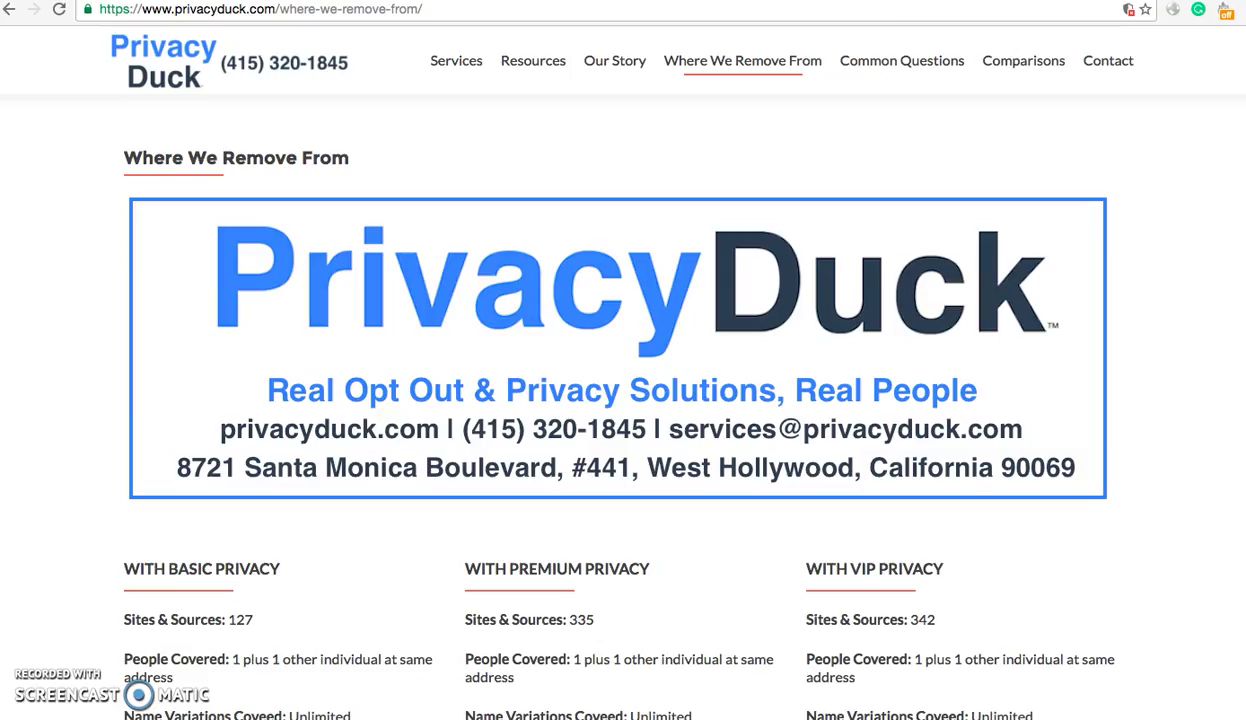
{"action": "left_click", "coordinate": [160, 52]}
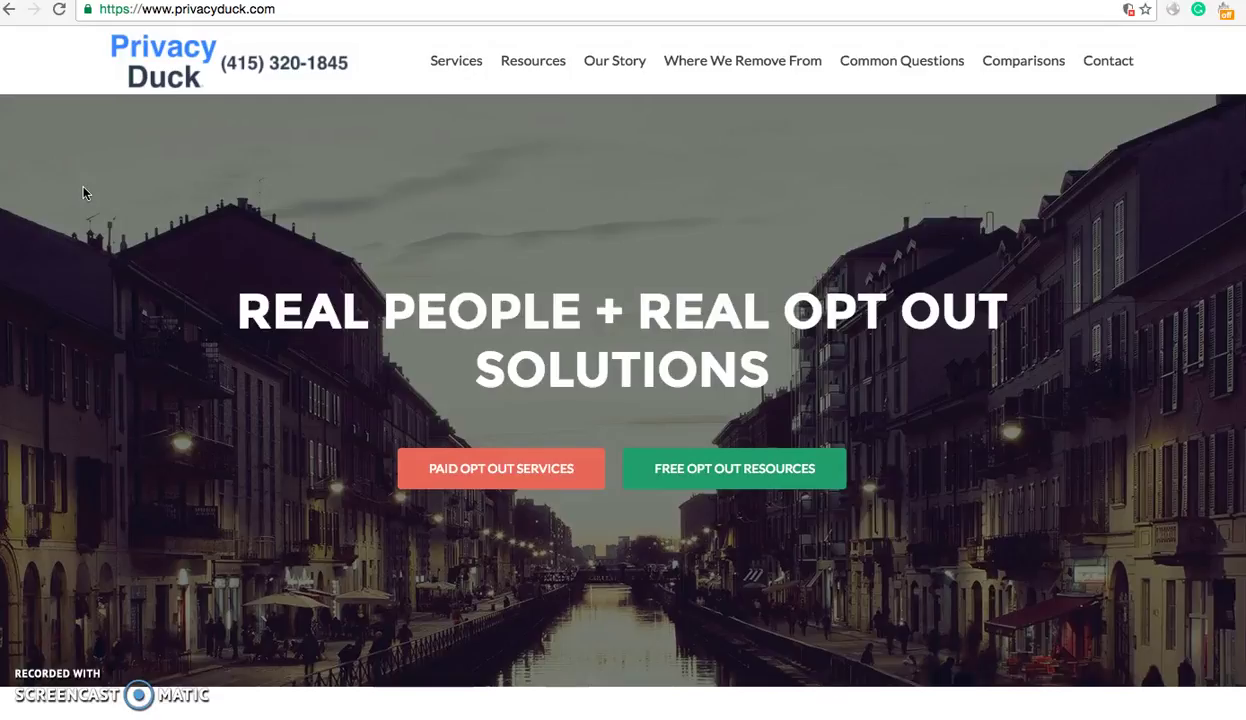
{"action": "scroll", "coordinate": [83, 193], "scroll_direction": "down", "scroll_amount": 2}
{"action": "scroll", "coordinate": [83, 193], "scroll_direction": "up", "scroll_amount": 2}
{"action": "scroll", "coordinate": [528, 172], "scroll_direction": "down", "scroll_amount": 2}
{"action": "scroll", "coordinate": [528, 172], "scroll_direction": "up", "scroll_amount": 2}
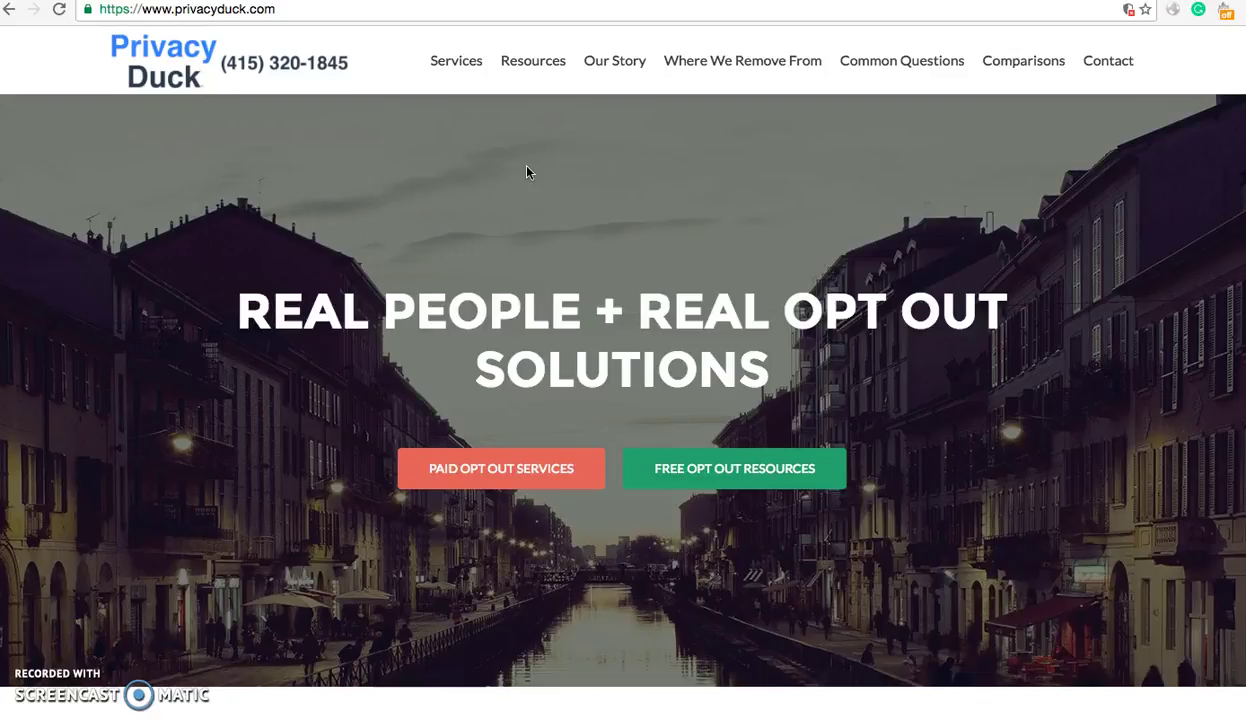